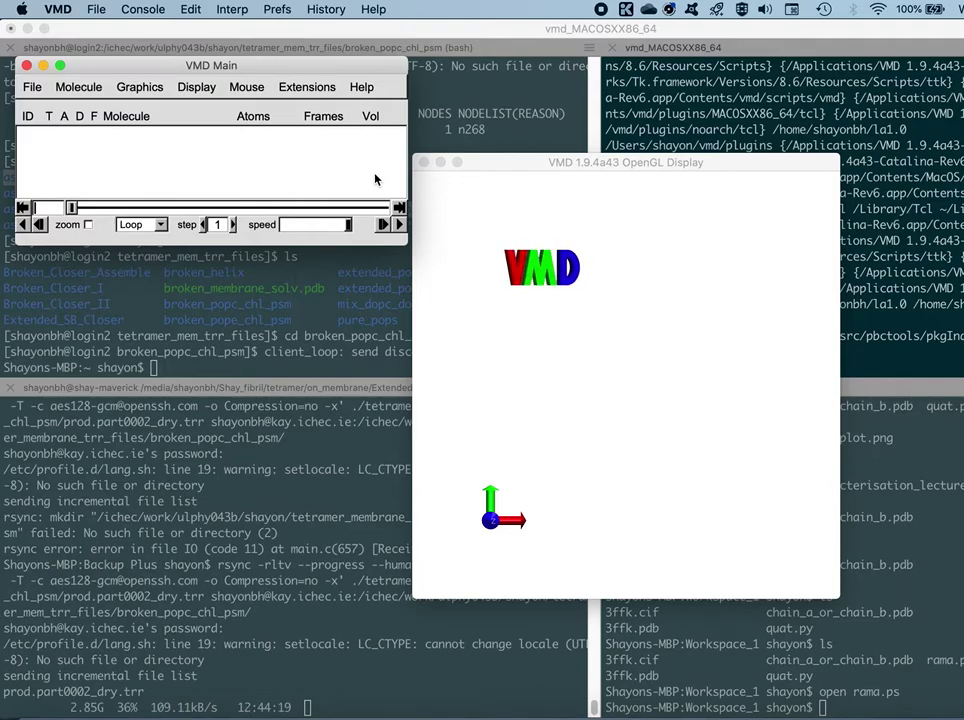
Nudge the 3D display and main VMD windows slightly lower on screen
{"action": "mouse_move", "coordinate": [489, 168]}
{"action": "left_mouse_down"}
{"action": "mouse_move", "coordinate": [491, 204]}
{"action": "mouse_move", "coordinate": [490, 185]}
{"action": "left_mouse_up"}
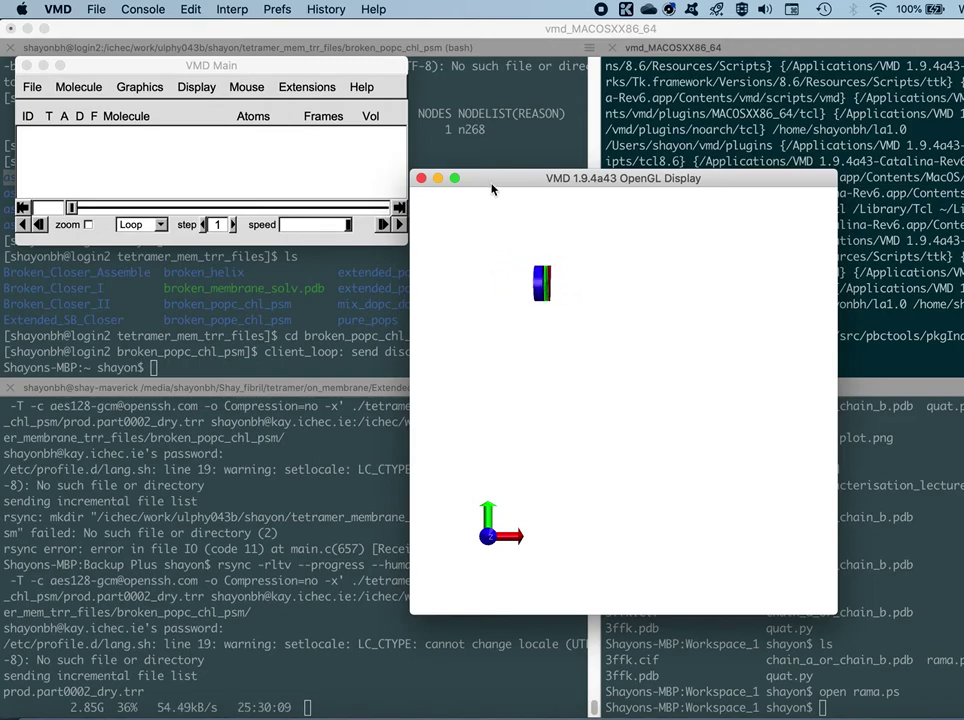
{"action": "left_click_drag", "start_coordinate": [493, 187], "coordinate": [492, 200]}
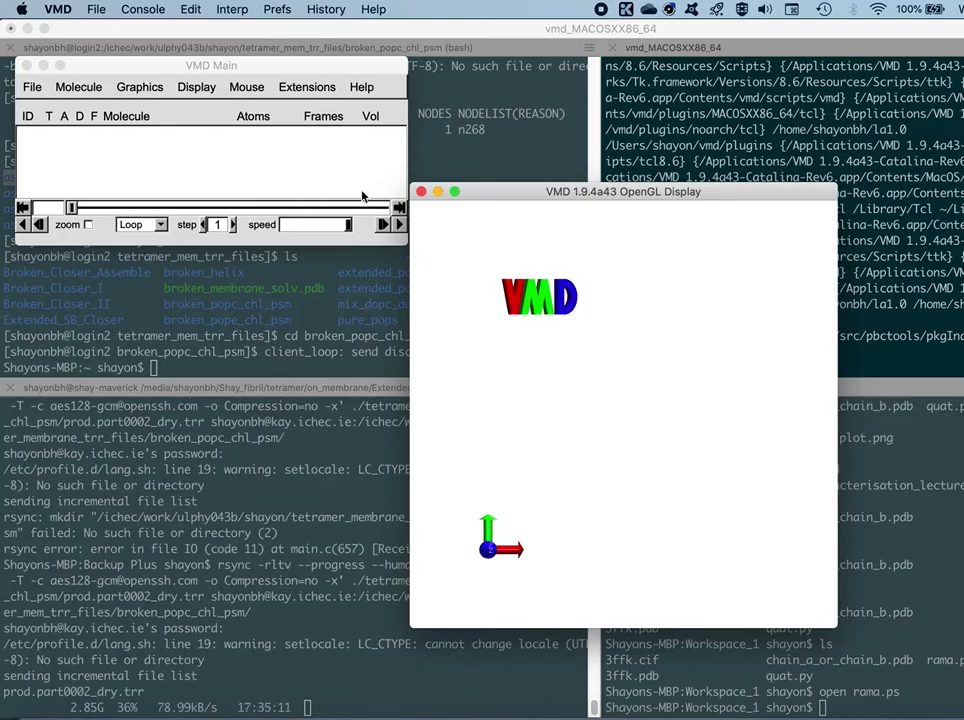
{"action": "mouse_move", "coordinate": [210, 70]}
{"action": "left_mouse_down"}
{"action": "mouse_move", "coordinate": [211, 84]}
{"action": "mouse_move", "coordinate": [228, 77]}
{"action": "left_mouse_up"}
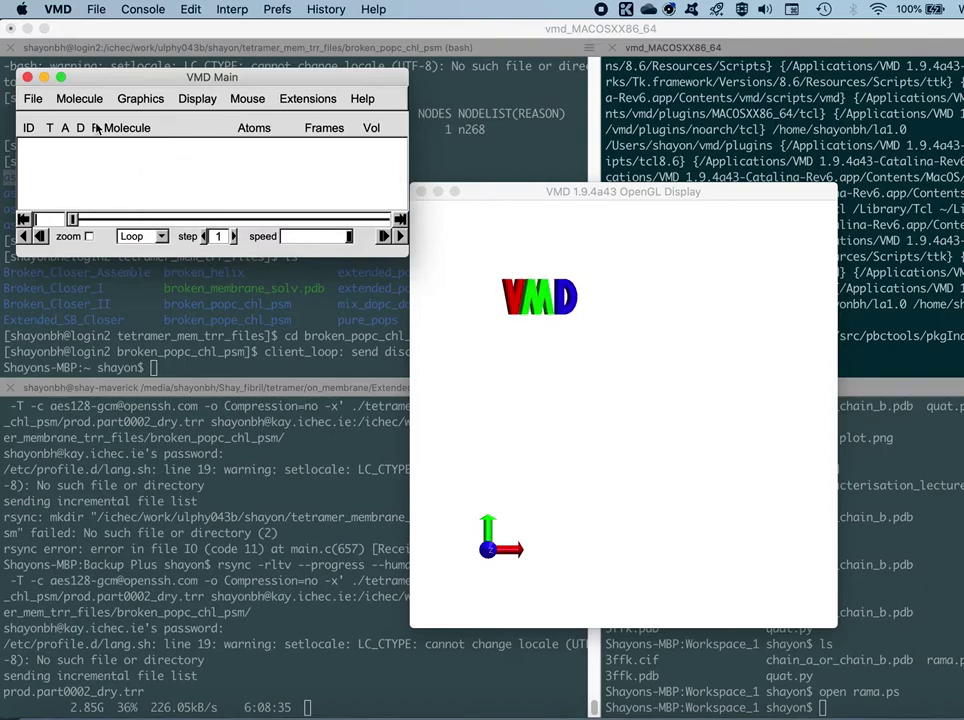
{"action": "left_click_drag", "start_coordinate": [102, 80], "coordinate": [105, 87]}
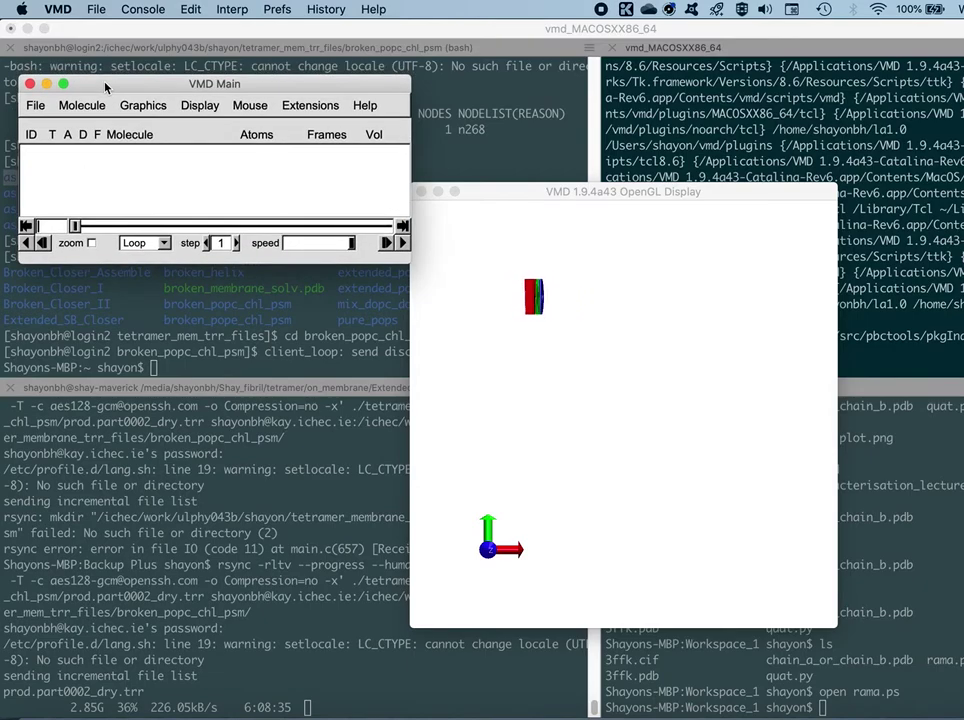
Load 3ffk.pdb as a new molecule through the Molecule File Browser
{"action": "left_click", "coordinate": [36, 106]}
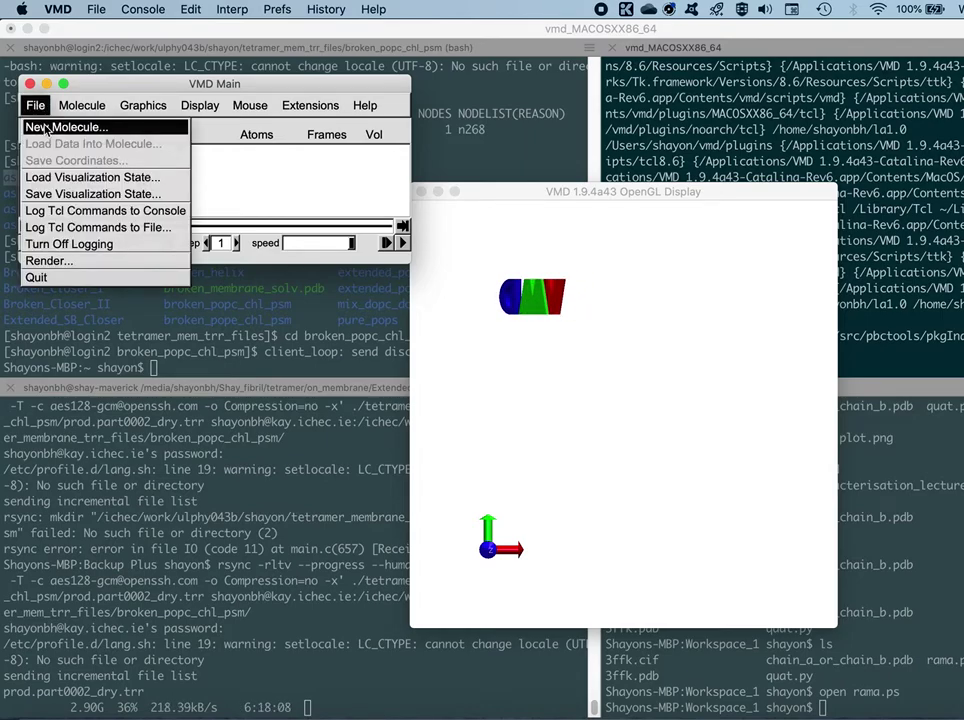
{"action": "left_click", "coordinate": [45, 128]}
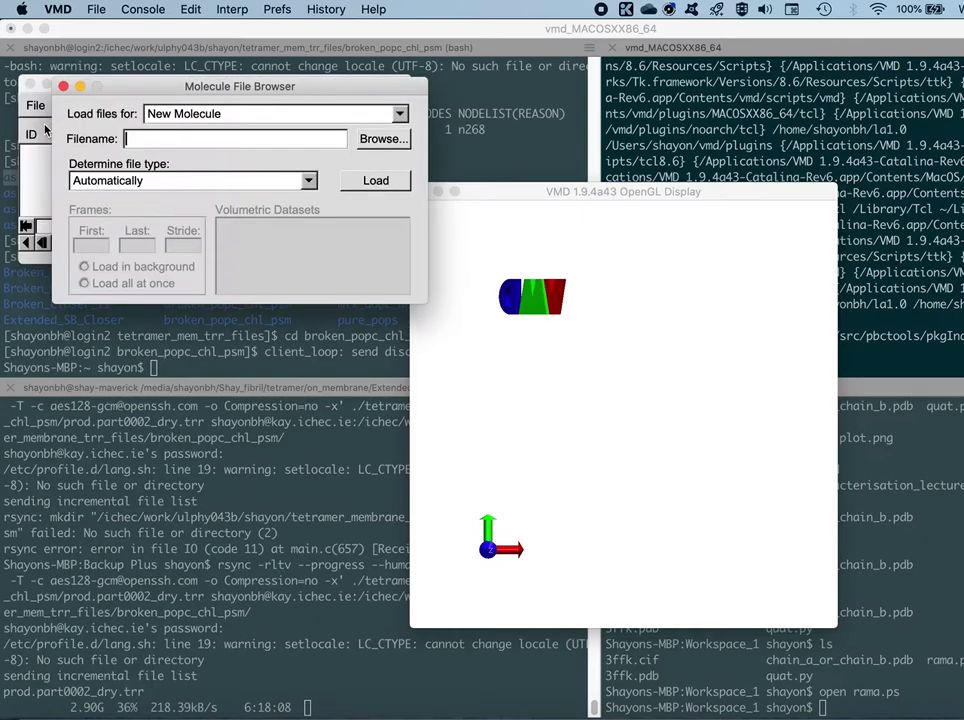
{"action": "left_click_drag", "start_coordinate": [265, 88], "coordinate": [265, 258]}
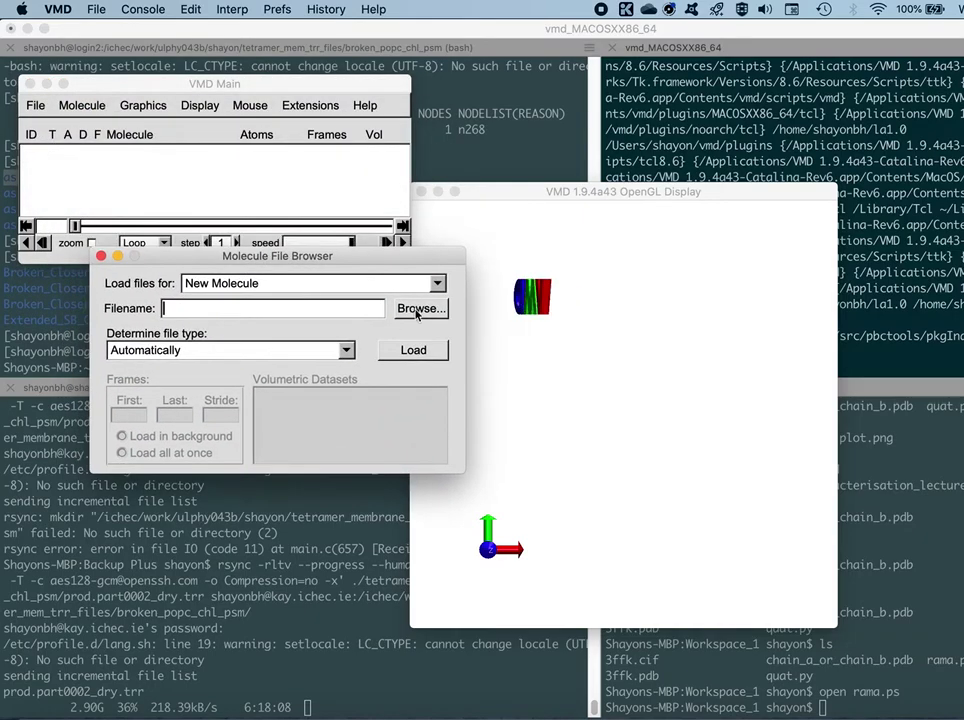
{"action": "left_click", "coordinate": [415, 309]}
{"action": "left_click_drag", "start_coordinate": [516, 284], "coordinate": [380, 383]}
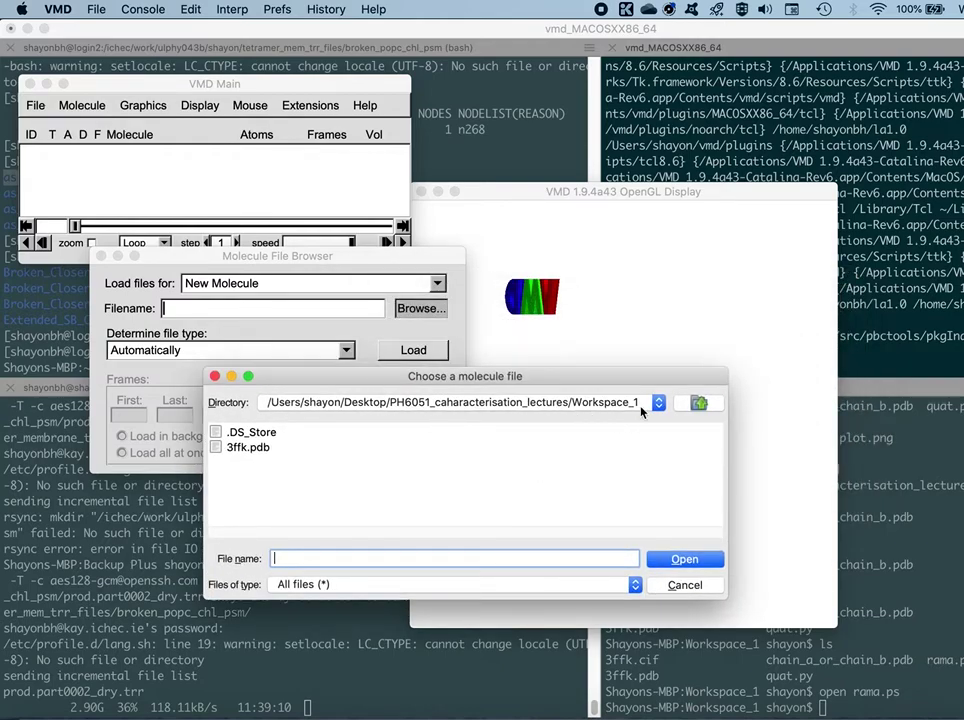
{"action": "left_click", "coordinate": [252, 452]}
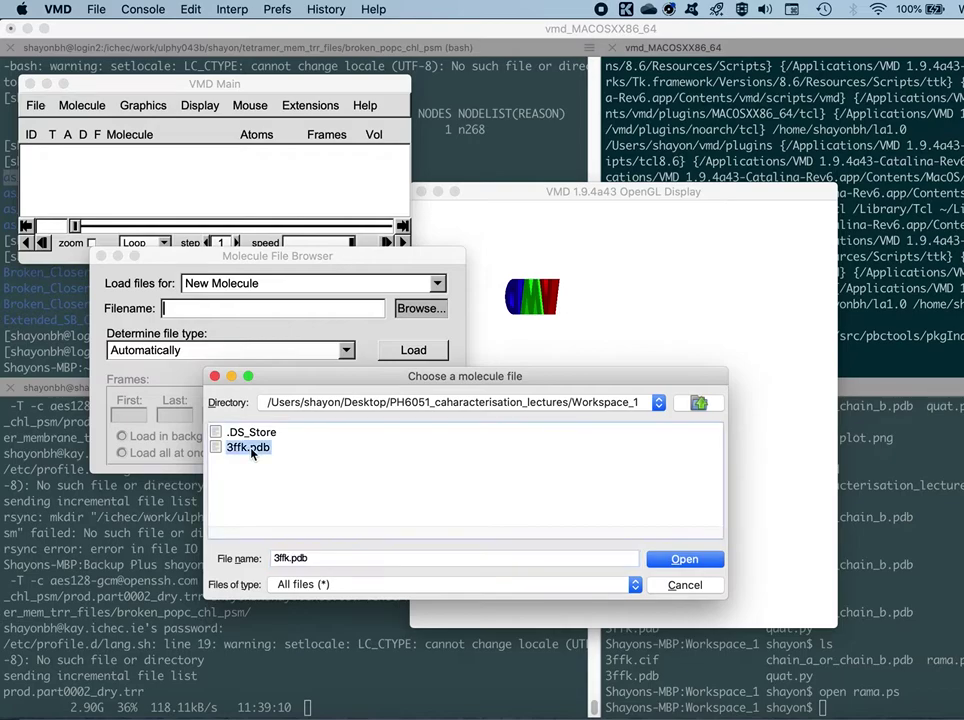
{"action": "left_click", "coordinate": [676, 560]}
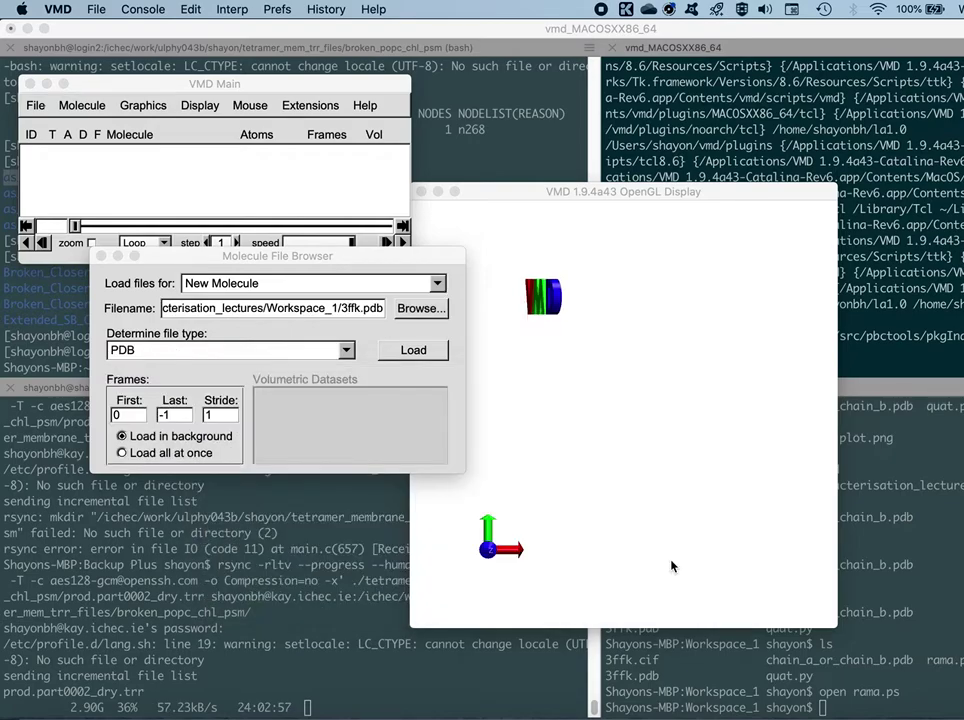
{"action": "left_click", "coordinate": [410, 351]}
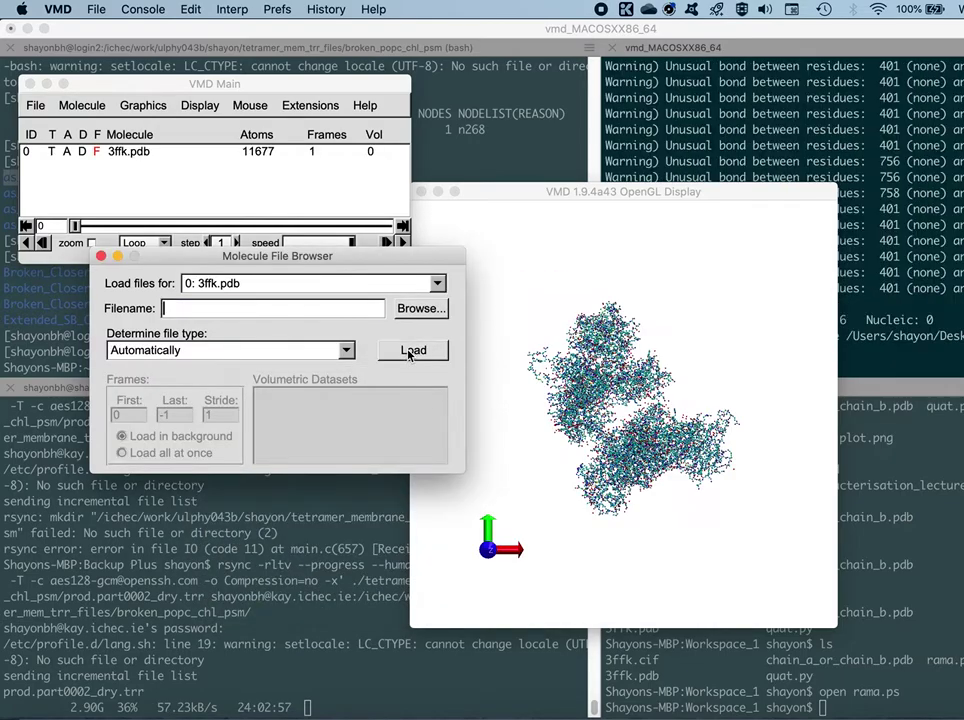
Close the Molecule File Browser and rotate the loaded 3ffk.pdb protein to view other sides
{"action": "left_click", "coordinate": [100, 258]}
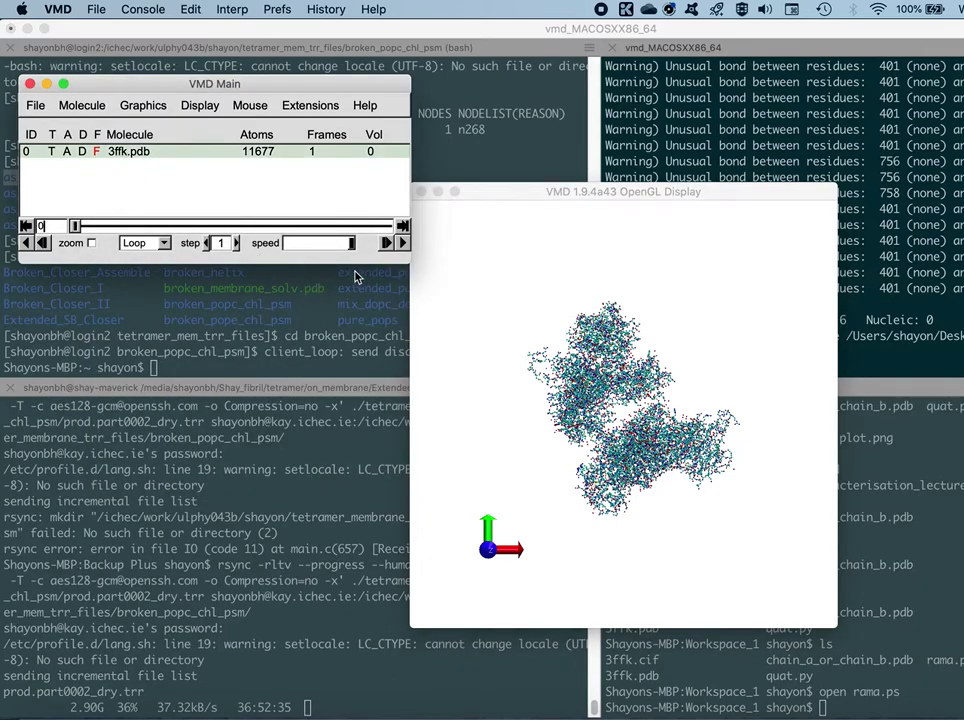
{"action": "left_click_drag", "start_coordinate": [573, 186], "coordinate": [593, 177]}
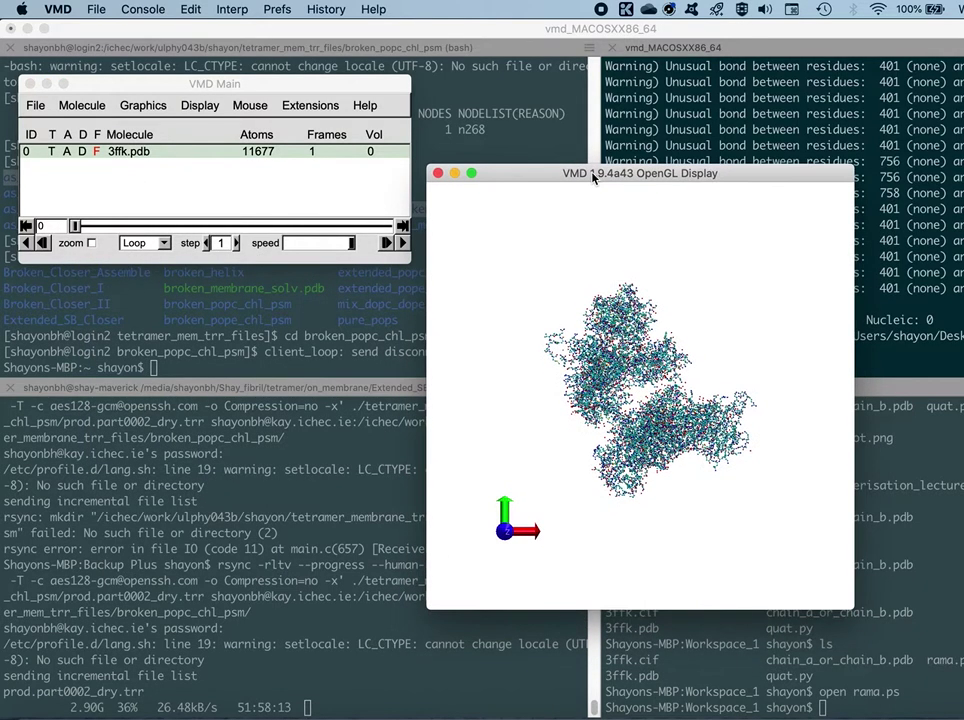
{"action": "left_click_drag", "start_coordinate": [729, 361], "coordinate": [588, 455]}
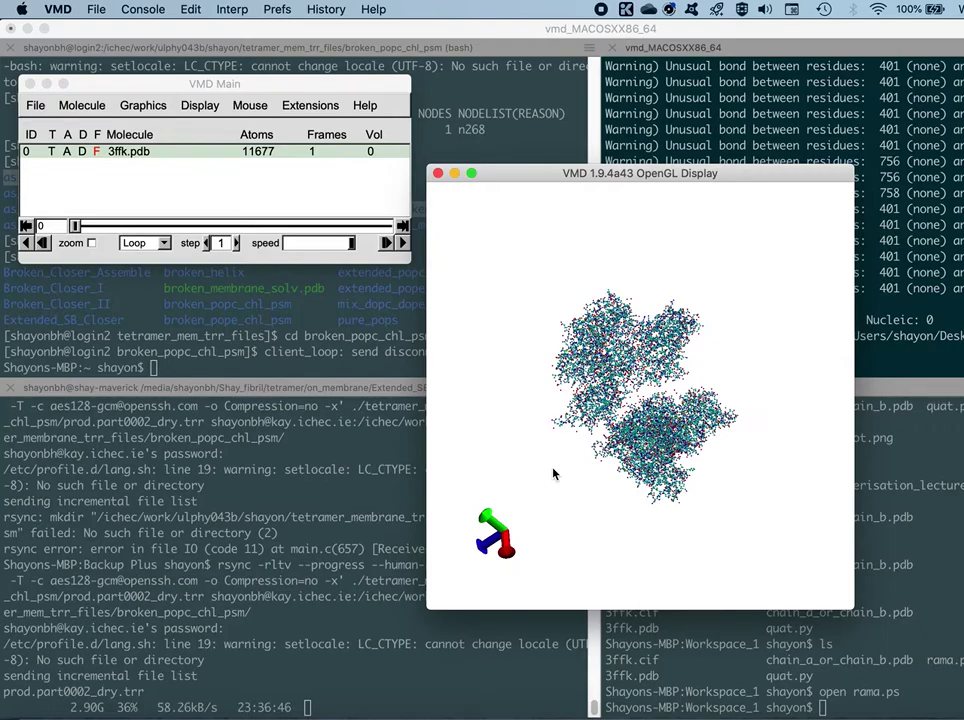
Check the Display Background colour in the Graphics Colors settings, then close them
{"action": "left_click", "coordinate": [150, 105]}
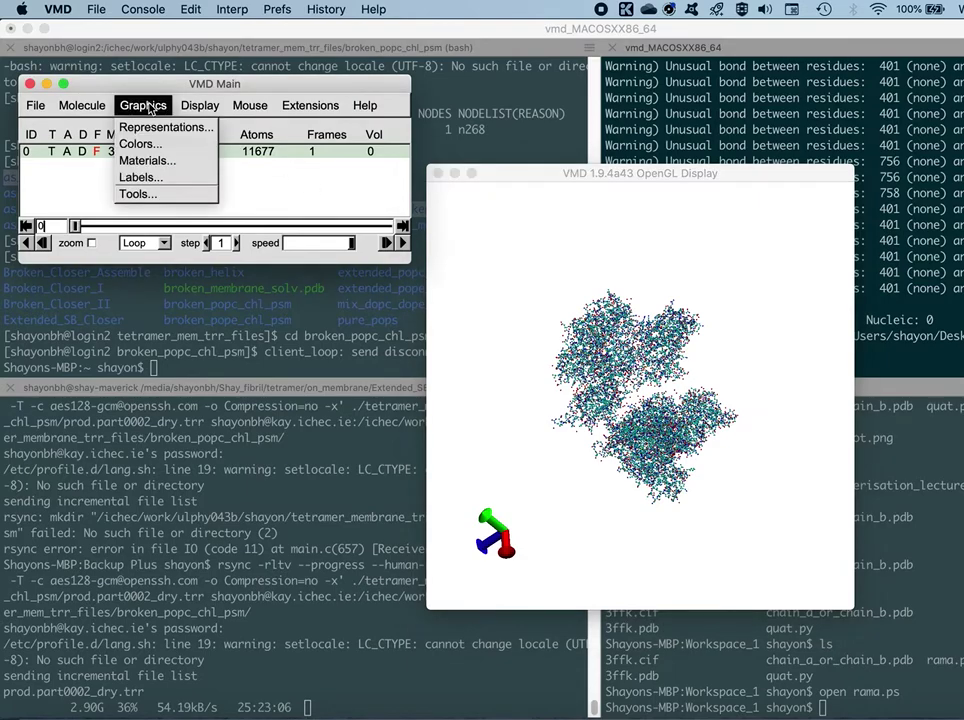
{"action": "left_click", "coordinate": [150, 142]}
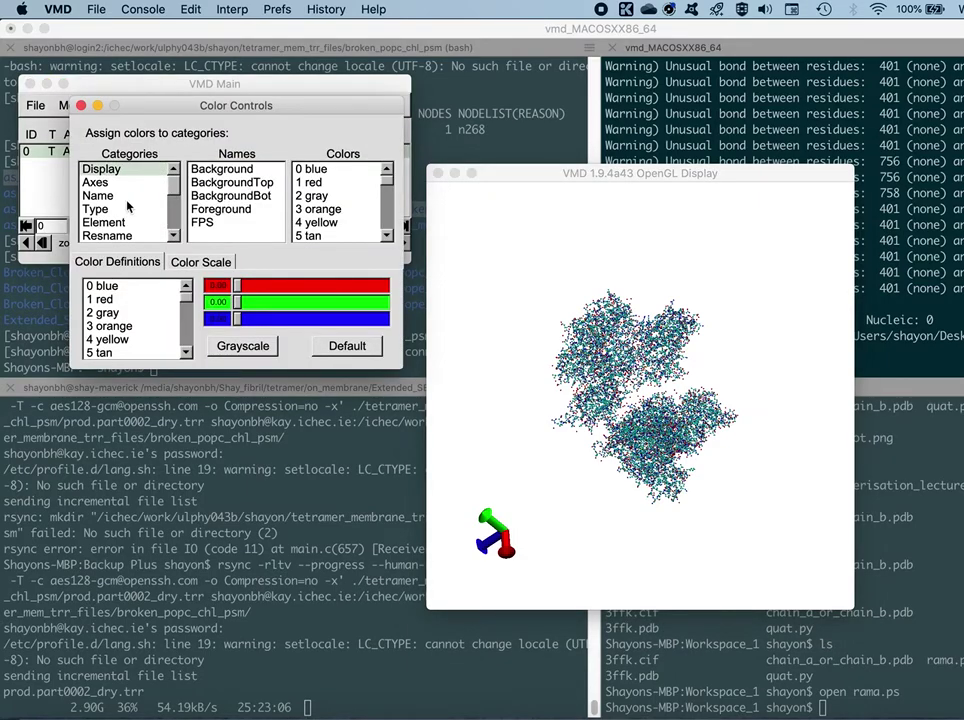
{"action": "left_click", "coordinate": [226, 170]}
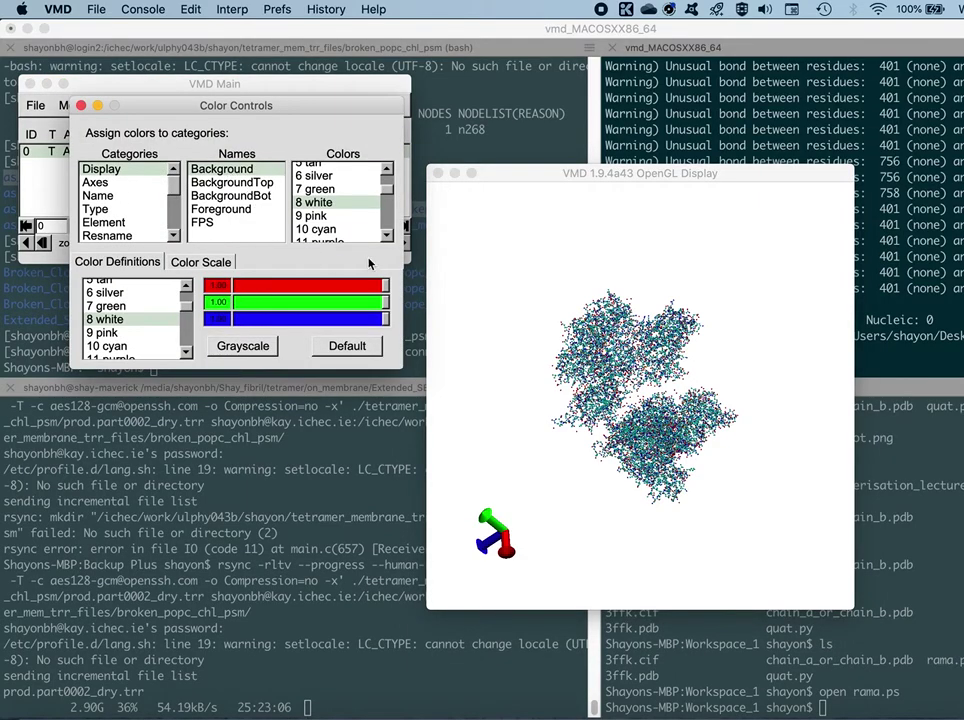
{"action": "left_click", "coordinate": [81, 106]}
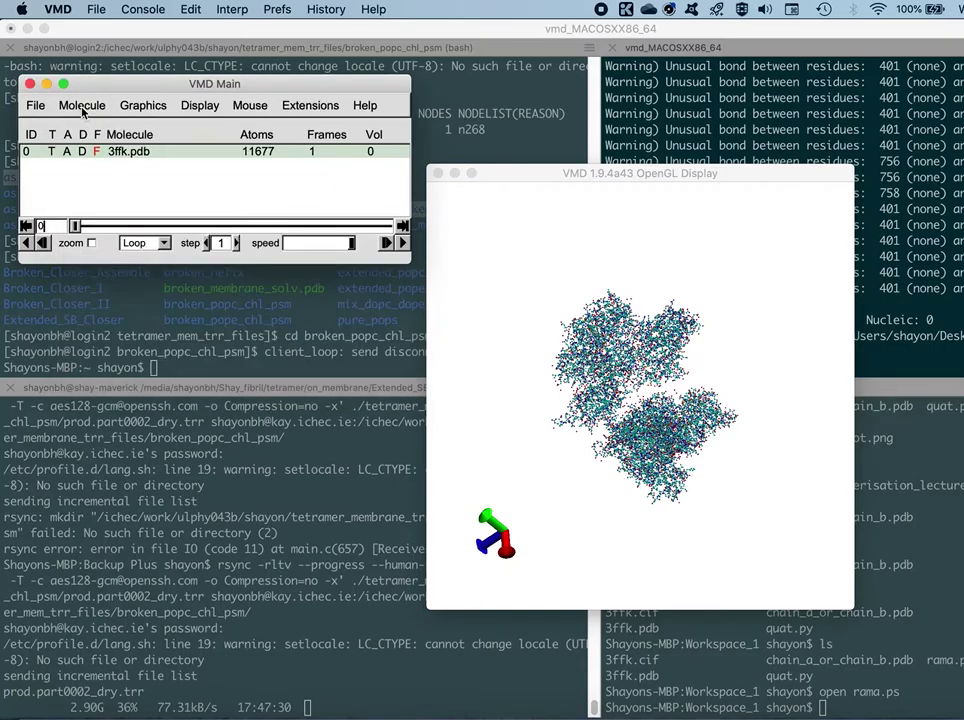
Reposition the windows and enlarge the OpenGL display by dragging its corners
{"action": "left_click_drag", "start_coordinate": [236, 88], "coordinate": [251, 109]}
{"action": "left_click_drag", "start_coordinate": [532, 180], "coordinate": [534, 198]}
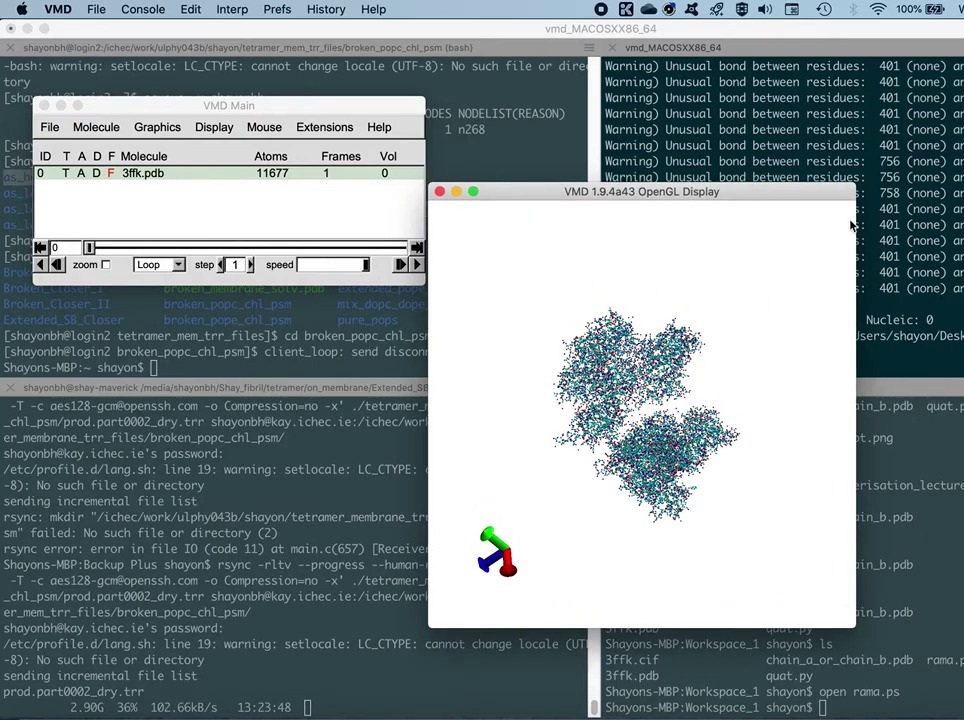
{"action": "left_click_drag", "start_coordinate": [857, 189], "coordinate": [891, 111]}
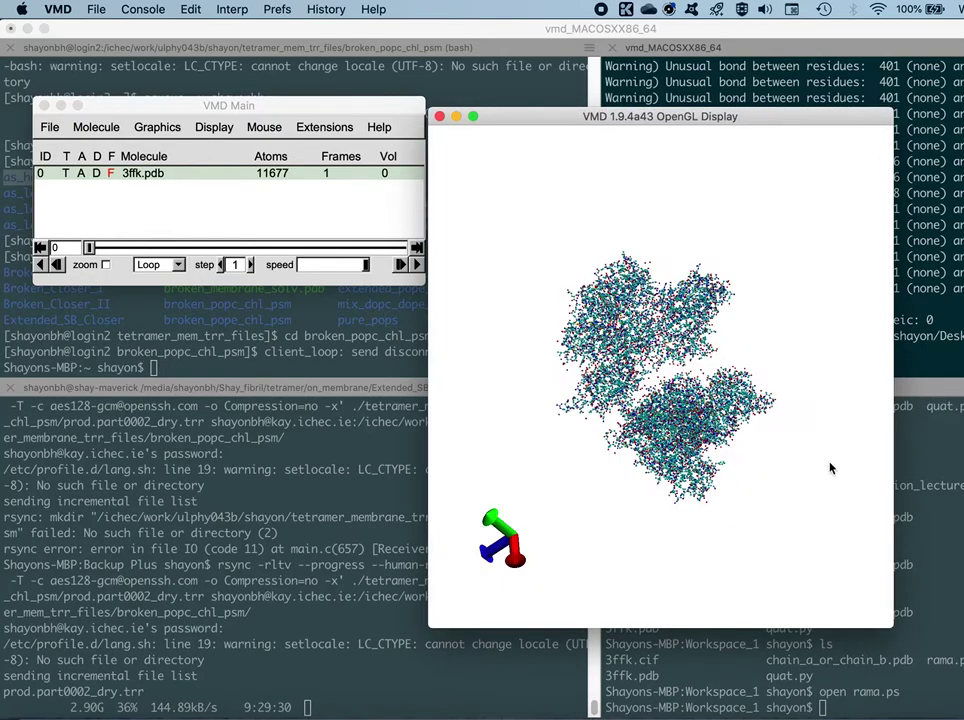
{"action": "left_click_drag", "start_coordinate": [898, 647], "coordinate": [910, 679]}
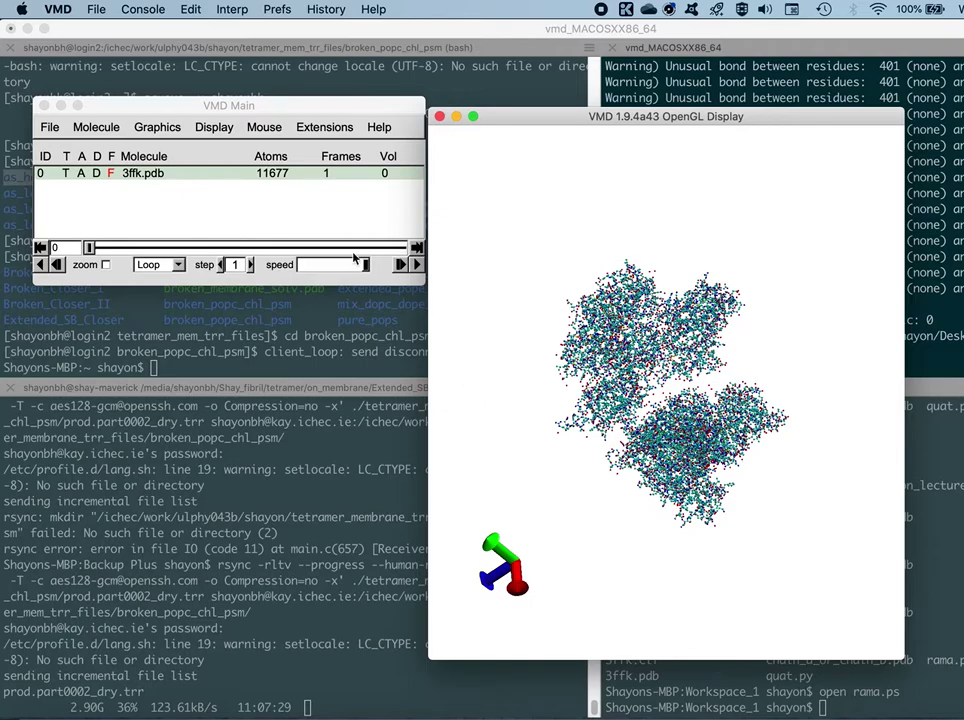
{"action": "left_click", "coordinate": [157, 128]}
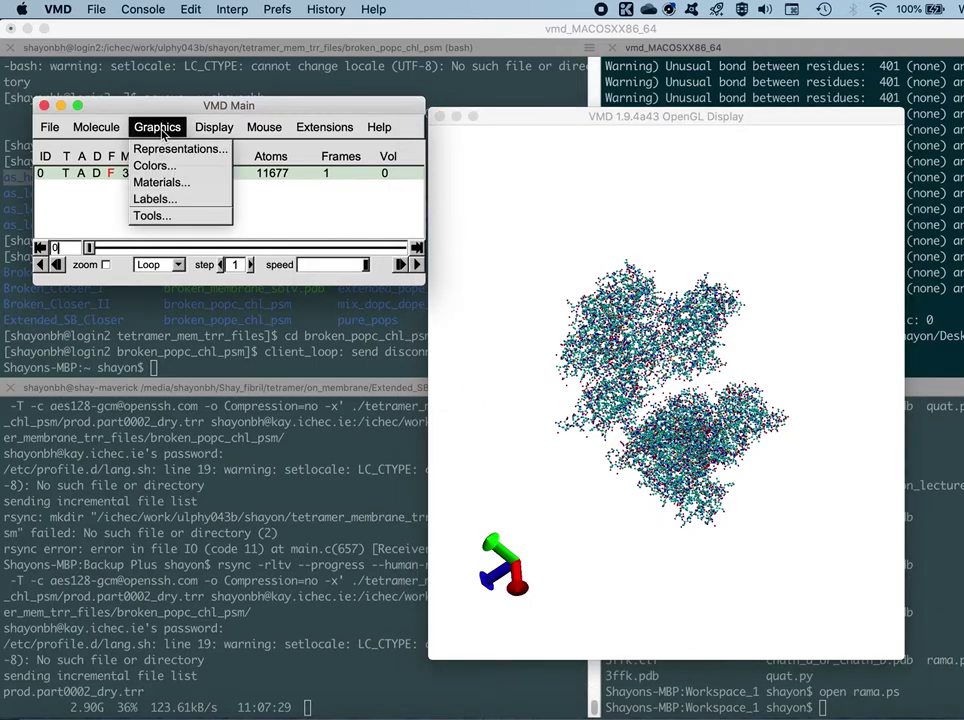
In Graphical Representations, change the CPK representation's selection from 'all' to 'protein'
{"action": "left_click", "coordinate": [172, 147]}
{"action": "left_click_drag", "start_coordinate": [231, 128], "coordinate": [310, 155]}
{"action": "left_click_drag", "start_coordinate": [542, 492], "coordinate": [683, 487]}
{"action": "left_click_drag", "start_coordinate": [687, 539], "coordinate": [689, 523]}
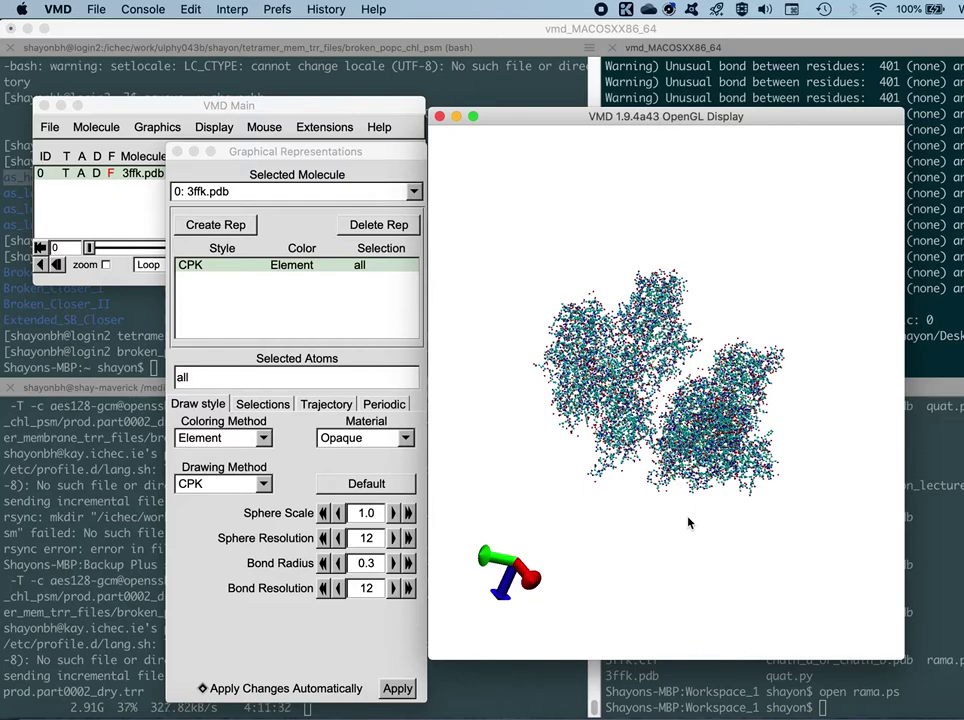
{"action": "left_click_drag", "start_coordinate": [516, 447], "coordinate": [501, 484]}
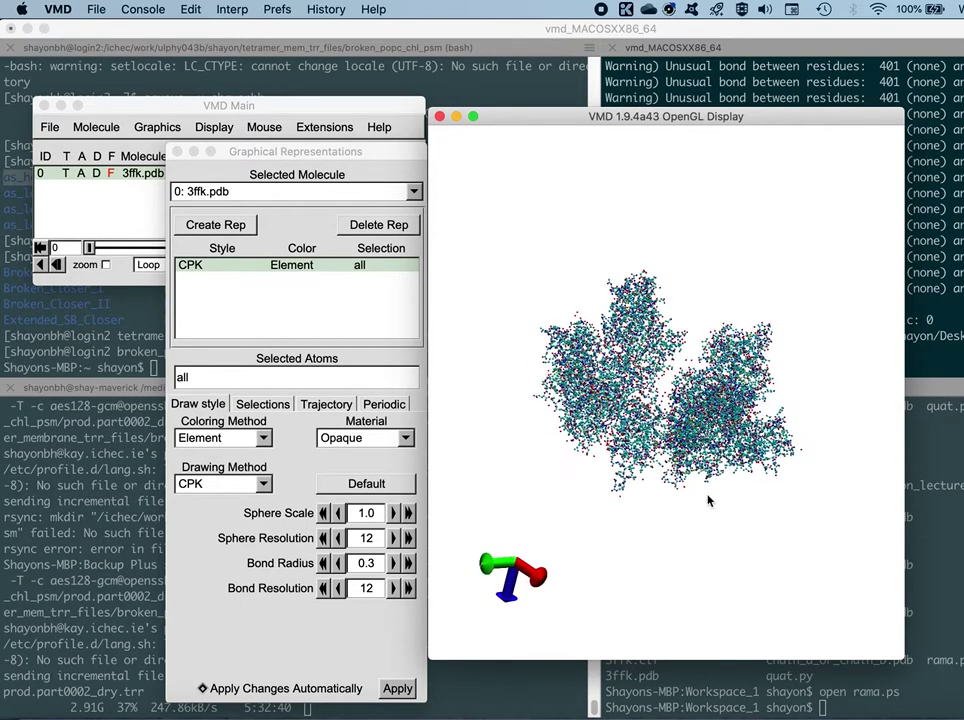
{"action": "left_click", "coordinate": [209, 377]}
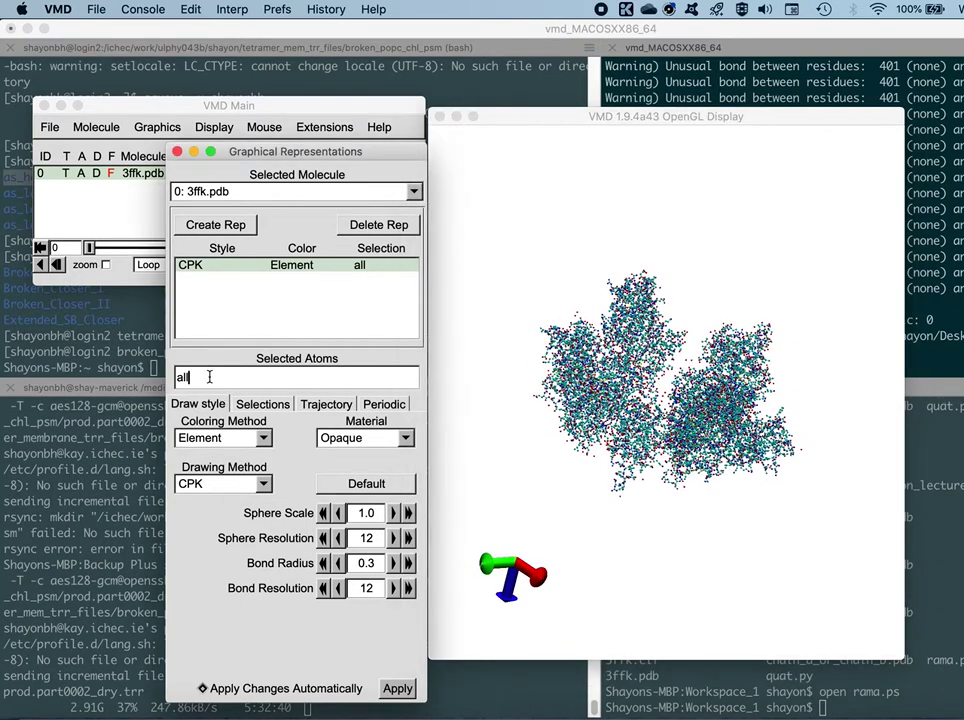
{"action": "type", "text": "protein"}
{"action": "key", "text": "Return"}
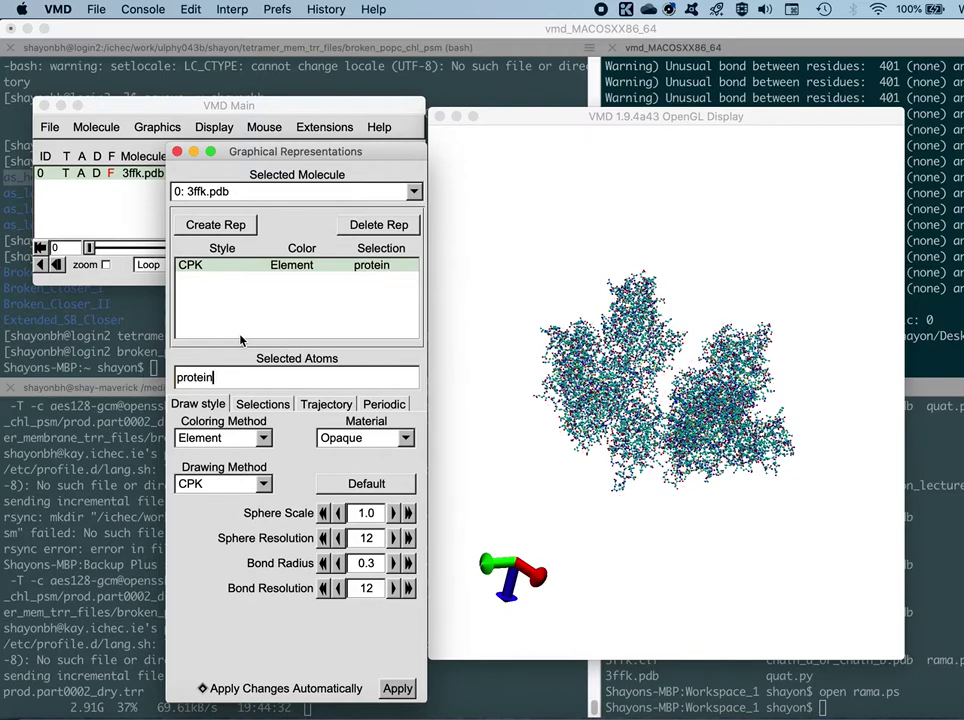
{"action": "left_click", "coordinate": [241, 486]}
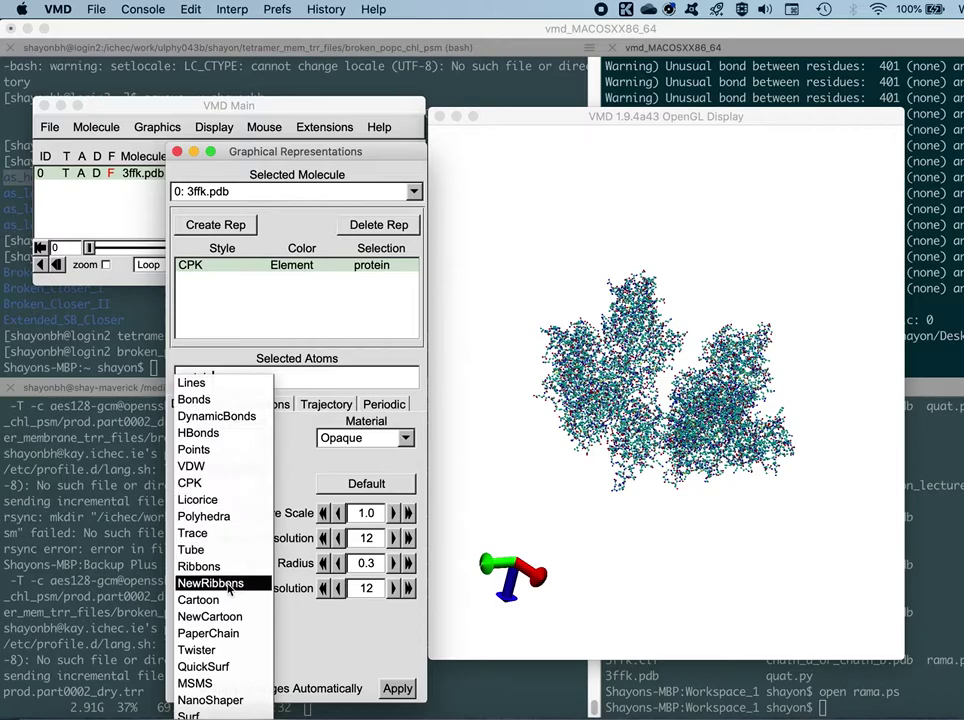
Switch the protein's drawing method to NewCartoon and rotate the cartoon to inspect it
{"action": "left_click", "coordinate": [222, 617]}
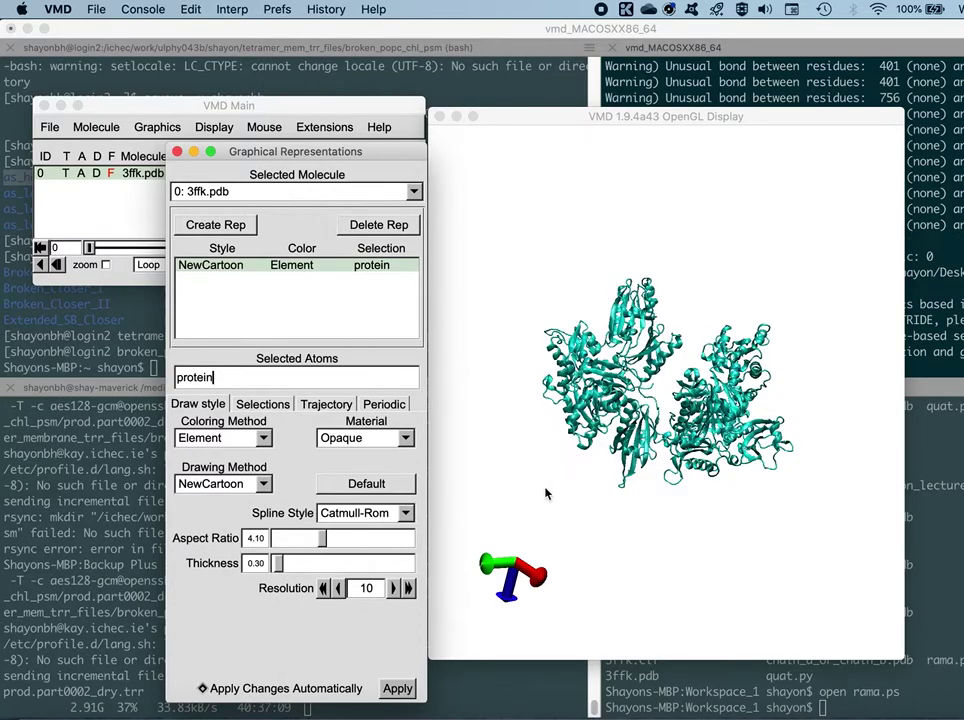
{"action": "mouse_move", "coordinate": [597, 543]}
{"action": "left_mouse_down"}
{"action": "mouse_move", "coordinate": [547, 508]}
{"action": "mouse_move", "coordinate": [610, 553]}
{"action": "left_mouse_up"}
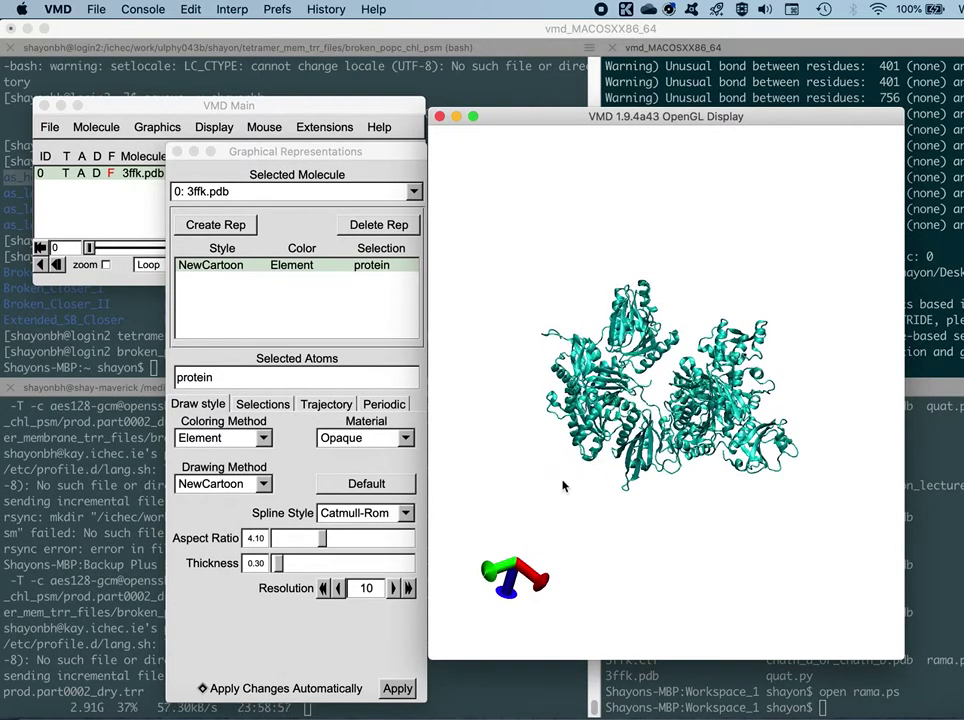
{"action": "left_click_drag", "start_coordinate": [563, 486], "coordinate": [537, 508]}
{"action": "left_click_drag", "start_coordinate": [617, 549], "coordinate": [658, 385]}
{"action": "scroll", "coordinate": [631, 524], "scroll_direction": "up", "scroll_amount": 2}
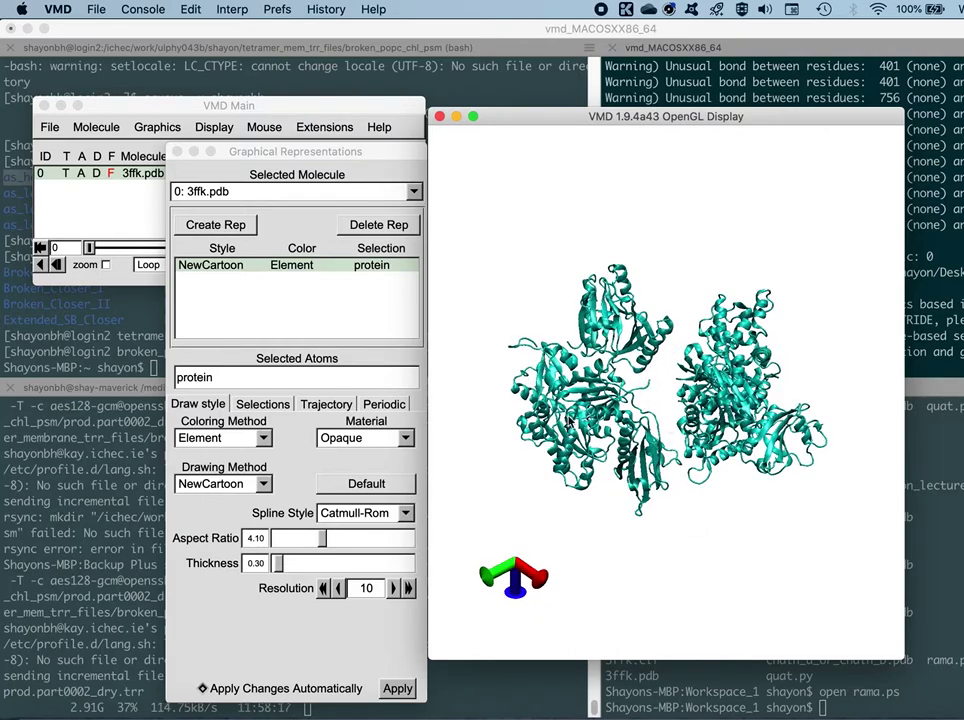
{"action": "mouse_move", "coordinate": [679, 545]}
{"action": "left_mouse_down"}
{"action": "mouse_move", "coordinate": [680, 520]}
{"action": "mouse_move", "coordinate": [676, 534]}
{"action": "left_mouse_up"}
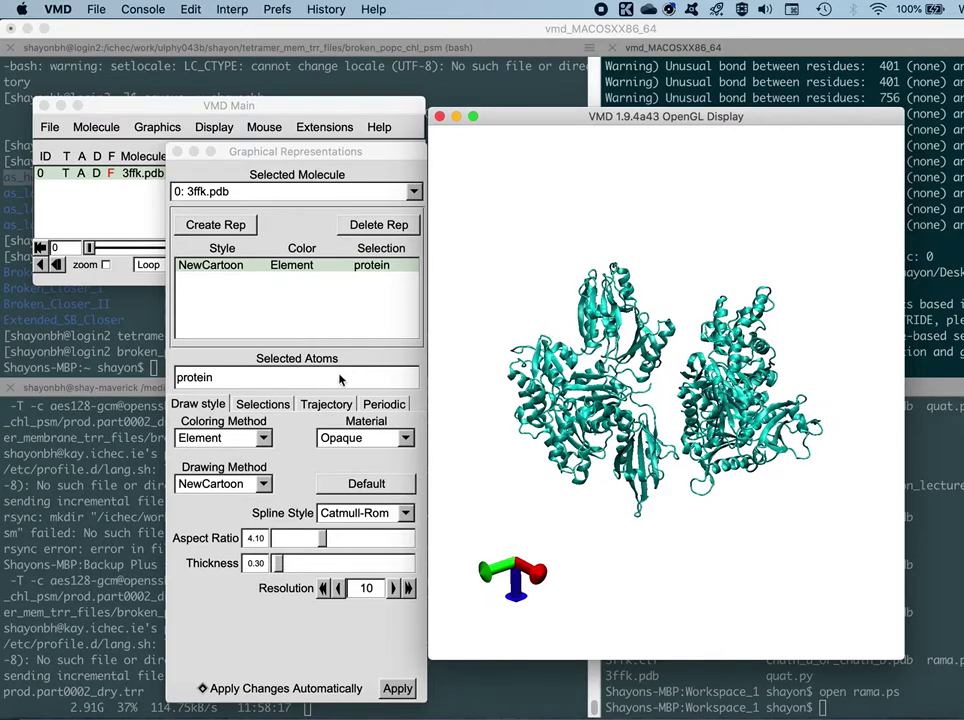
{"action": "left_click", "coordinate": [366, 446]}
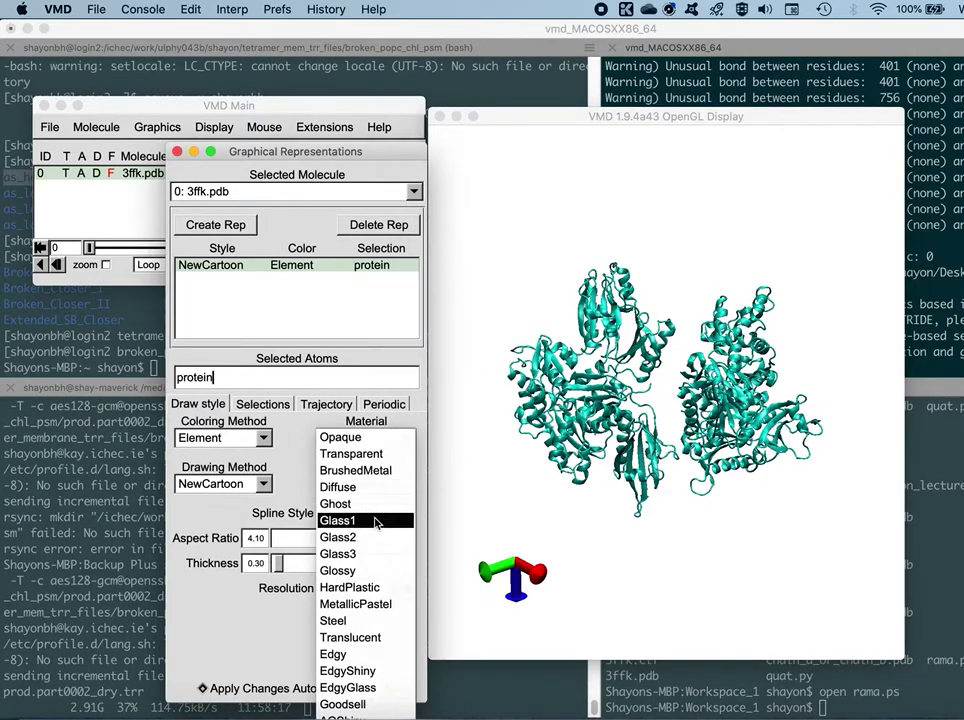
Change the cartoon's material from Opaque to AOChalky and rotate to inspect it
{"action": "left_click", "coordinate": [246, 113]}
{"action": "left_click_drag", "start_coordinate": [331, 152], "coordinate": [332, 75]}
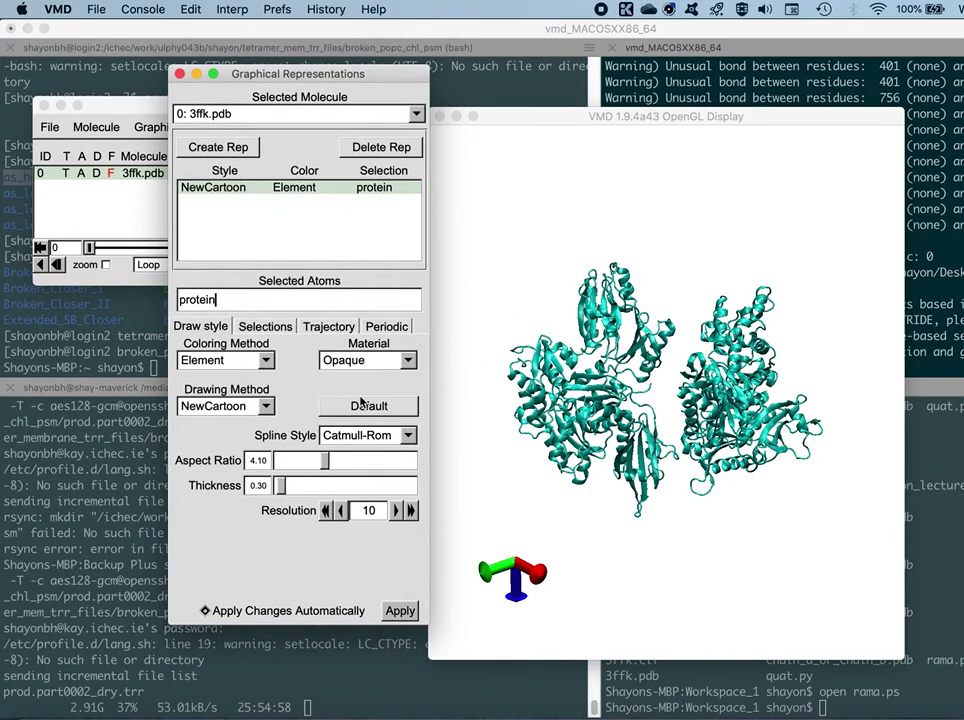
{"action": "left_click", "coordinate": [366, 360]}
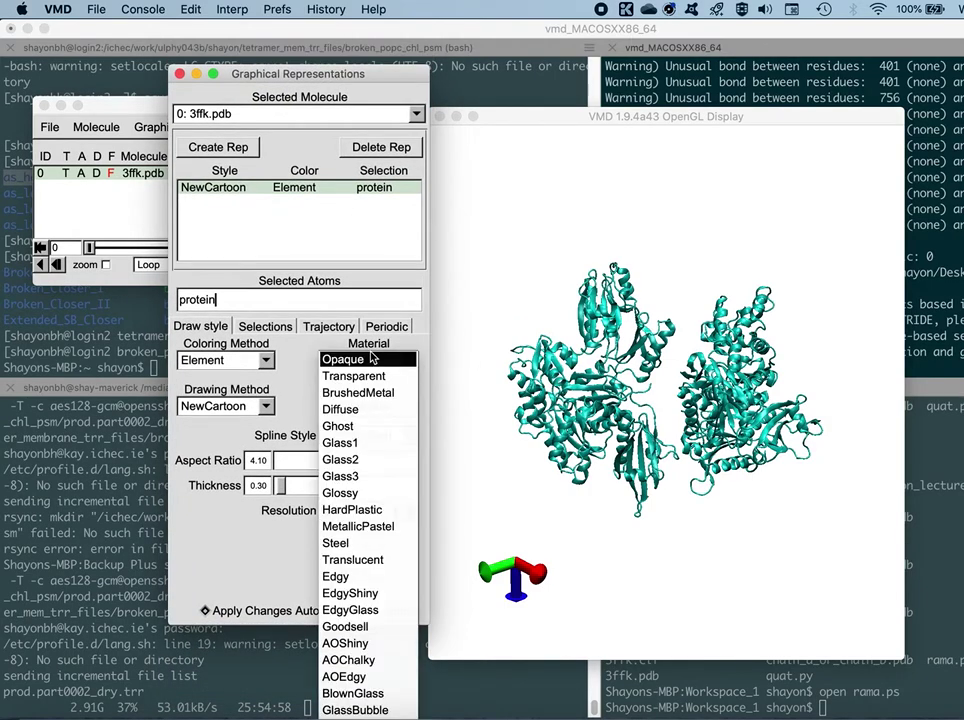
{"action": "left_click", "coordinate": [362, 662]}
{"action": "left_click_drag", "start_coordinate": [640, 508], "coordinate": [659, 540]}
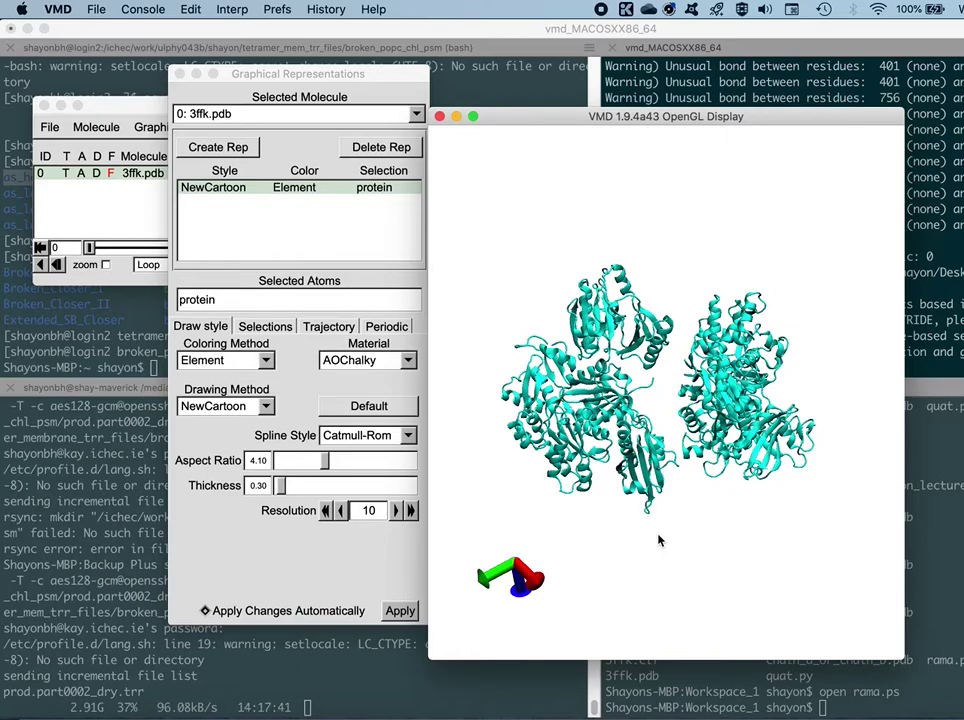
{"action": "left_click", "coordinate": [268, 365]}
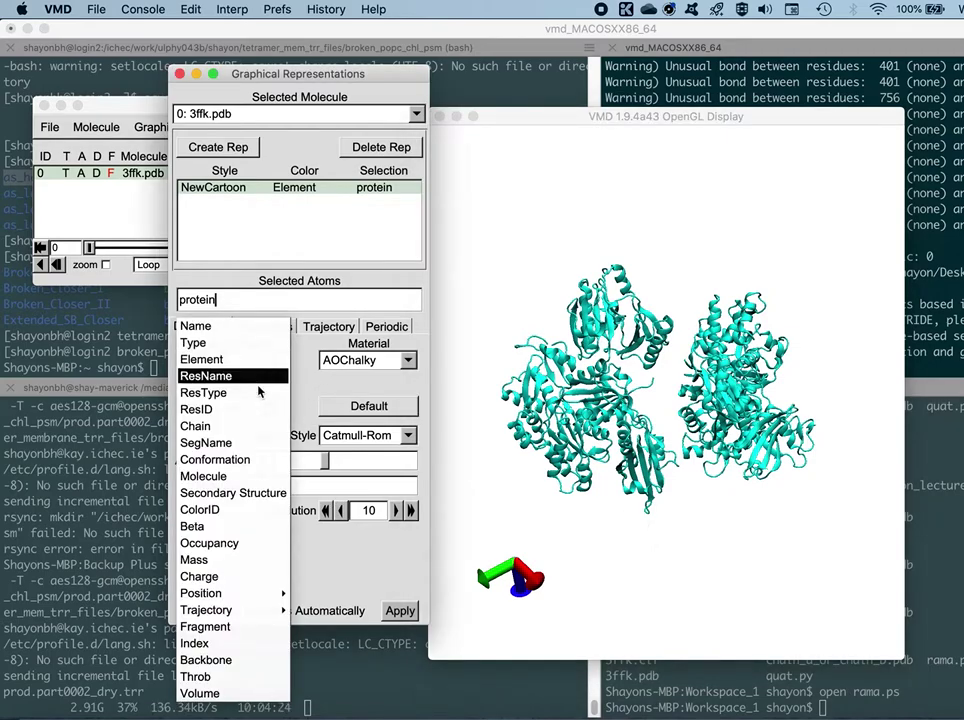
Colour the cartoon by Chain and rotate to compare the red, blue, orange and grey chains
{"action": "left_click", "coordinate": [243, 426]}
{"action": "left_click_drag", "start_coordinate": [653, 535], "coordinate": [621, 512]}
{"action": "mouse_move", "coordinate": [661, 533]}
{"action": "left_mouse_down"}
{"action": "mouse_move", "coordinate": [673, 518]}
{"action": "mouse_move", "coordinate": [684, 522]}
{"action": "mouse_move", "coordinate": [658, 527]}
{"action": "mouse_move", "coordinate": [658, 512]}
{"action": "left_mouse_up"}
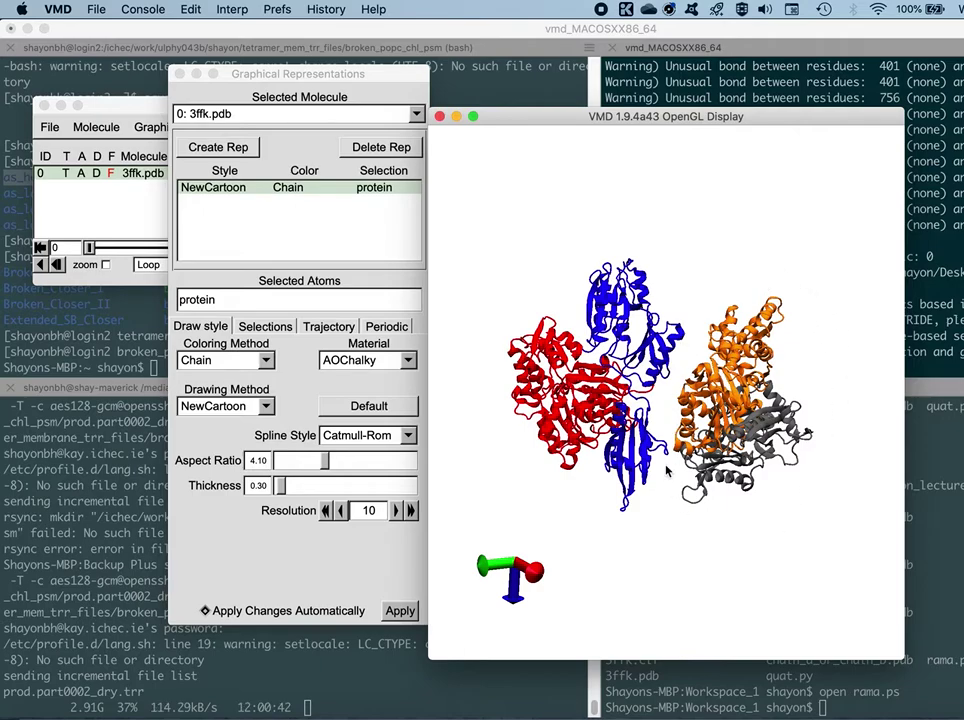
{"action": "left_click_drag", "start_coordinate": [738, 542], "coordinate": [740, 495]}
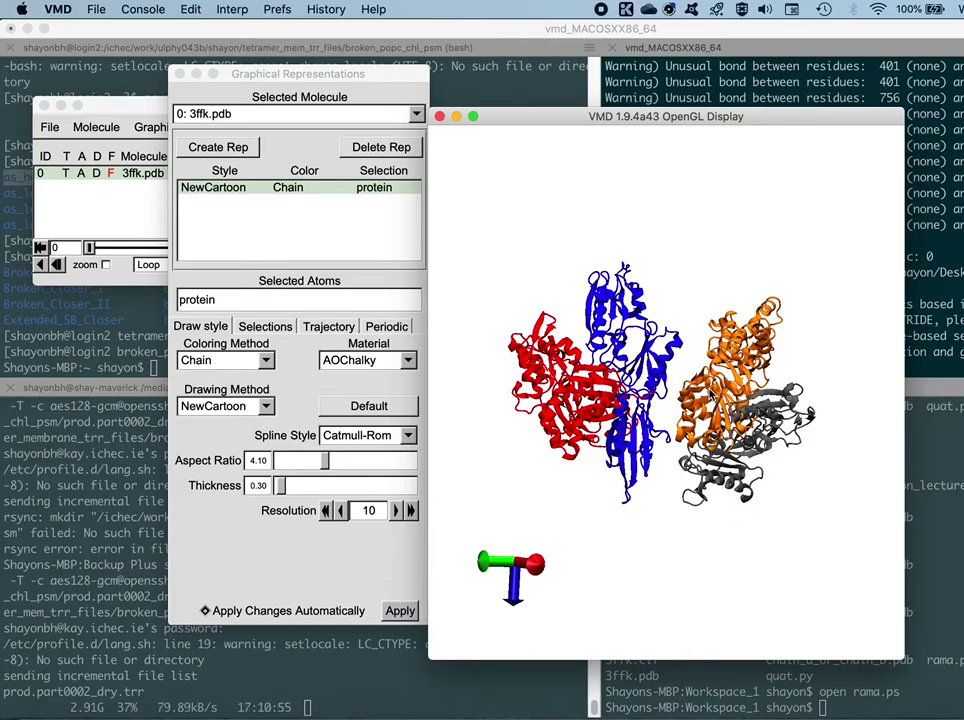
{"action": "left_click_drag", "start_coordinate": [626, 516], "coordinate": [693, 541]}
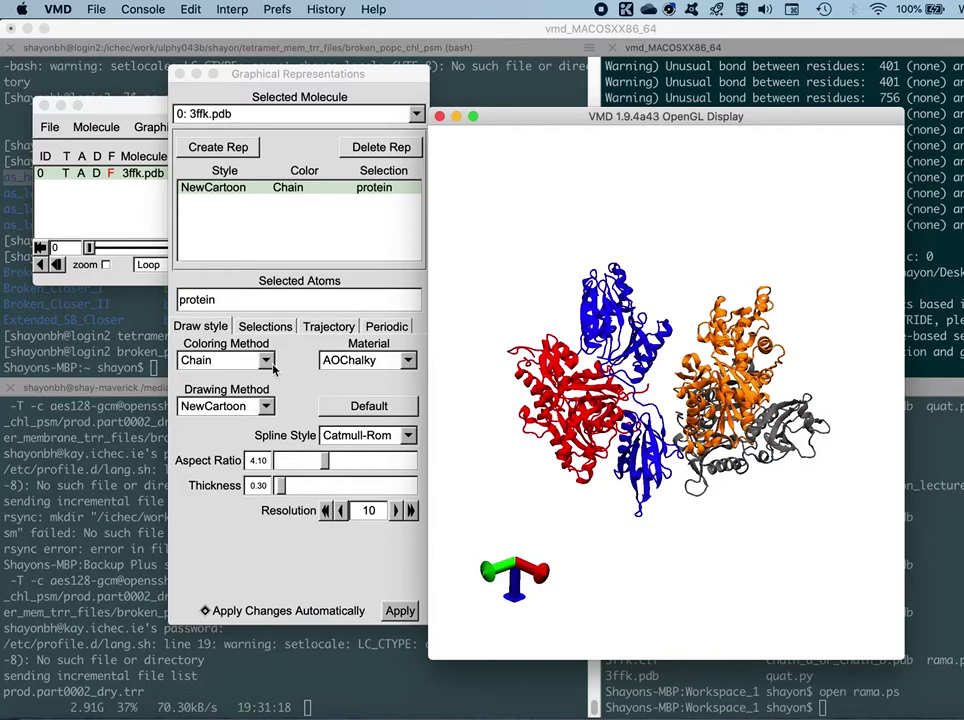
Recolour by Name, then create a second representation with the selection 'resname CA'
{"action": "left_click", "coordinate": [273, 362]}
{"action": "left_click", "coordinate": [232, 266]}
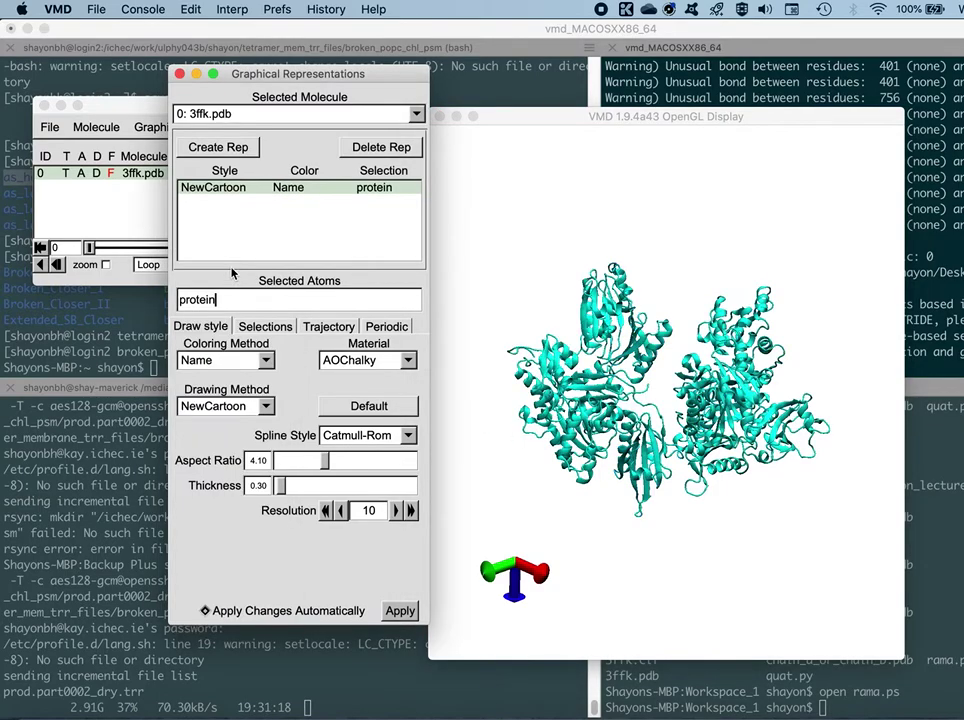
{"action": "left_click", "coordinate": [216, 148]}
{"action": "left_click_drag", "start_coordinate": [241, 298], "coordinate": [167, 300]}
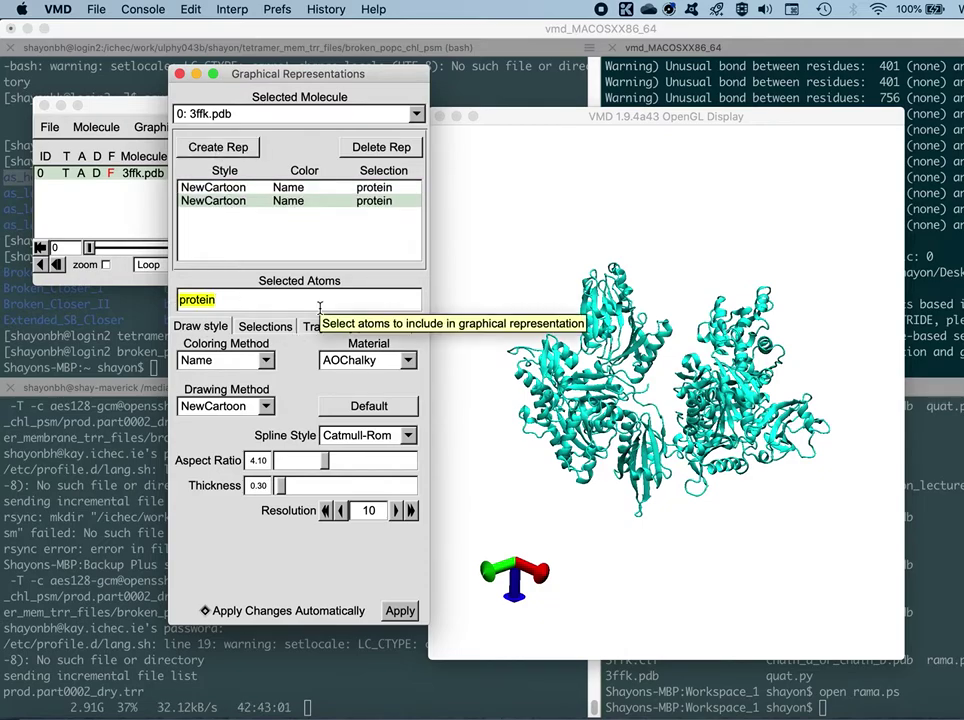
{"action": "type", "text": "re"}
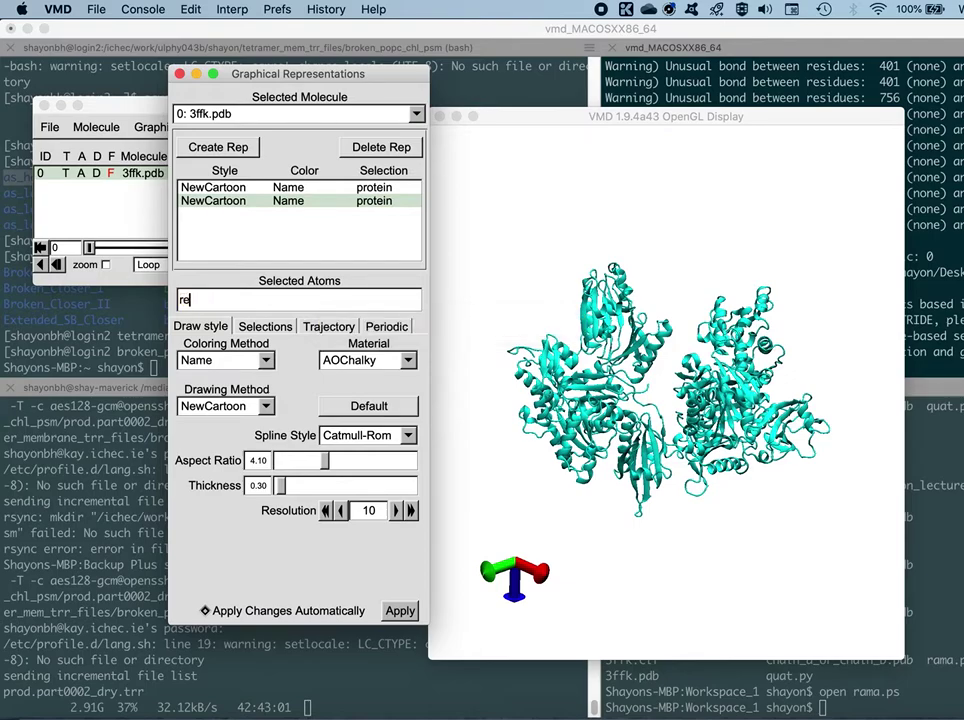
{"action": "type", "text": "sname CA"}
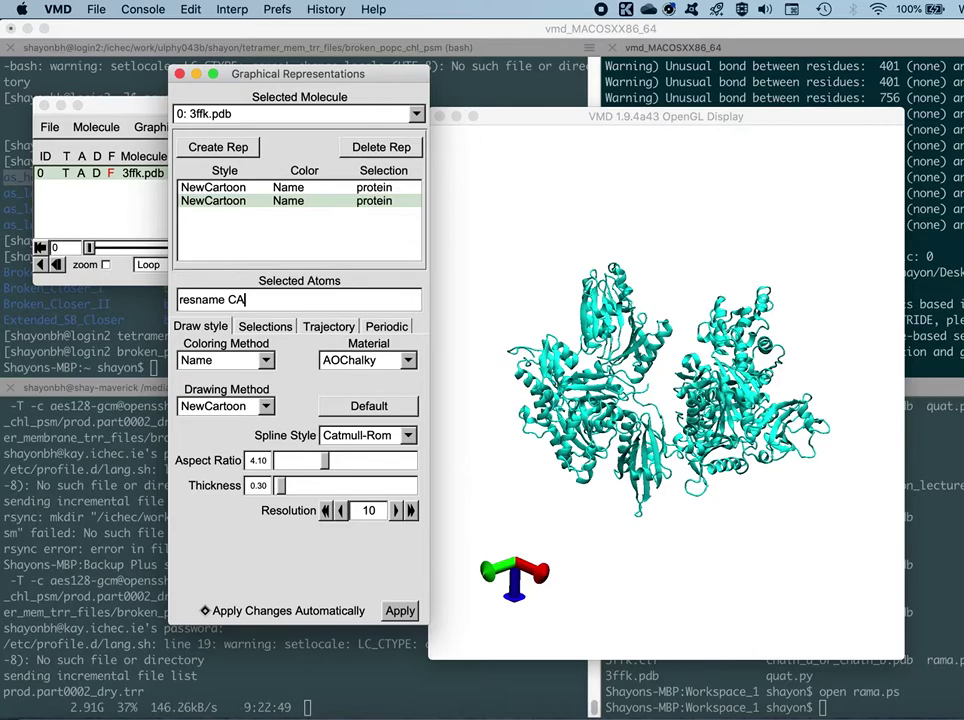
{"action": "key", "text": "Return"}
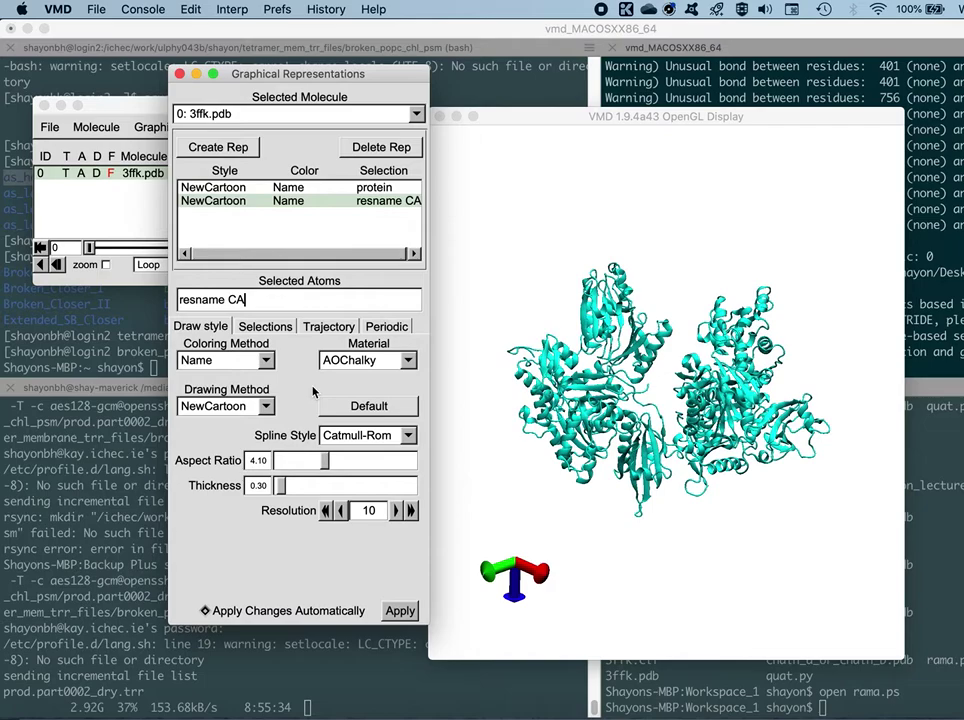
Draw the resname CA representation as VDW spheres and zoom in to find them
{"action": "left_click", "coordinate": [240, 408]}
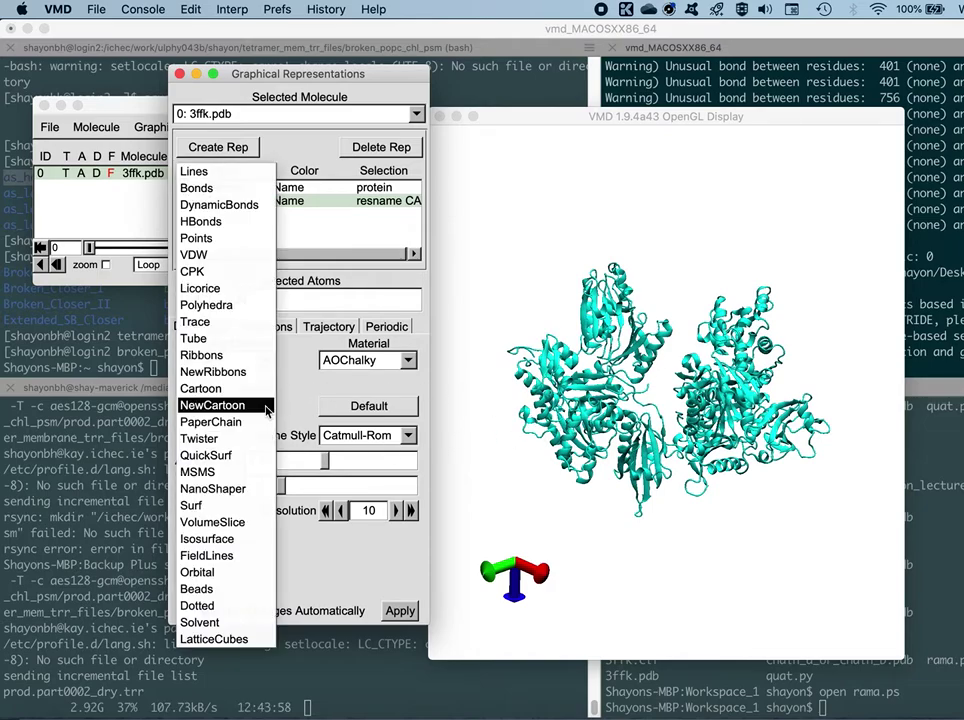
{"action": "left_click", "coordinate": [216, 256]}
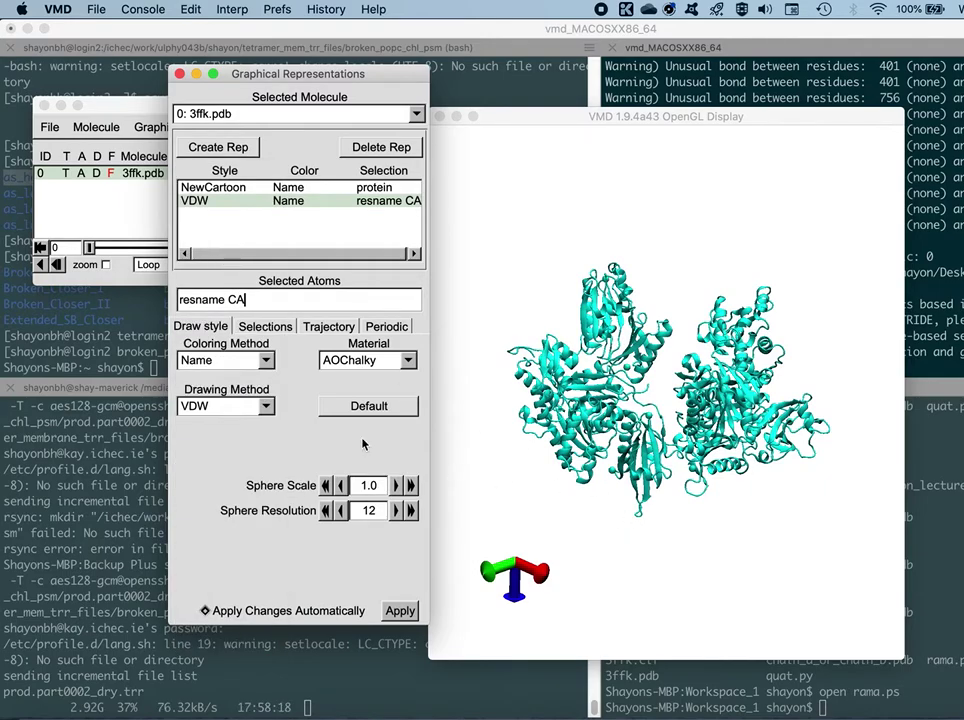
{"action": "left_click_drag", "start_coordinate": [706, 575], "coordinate": [645, 425]}
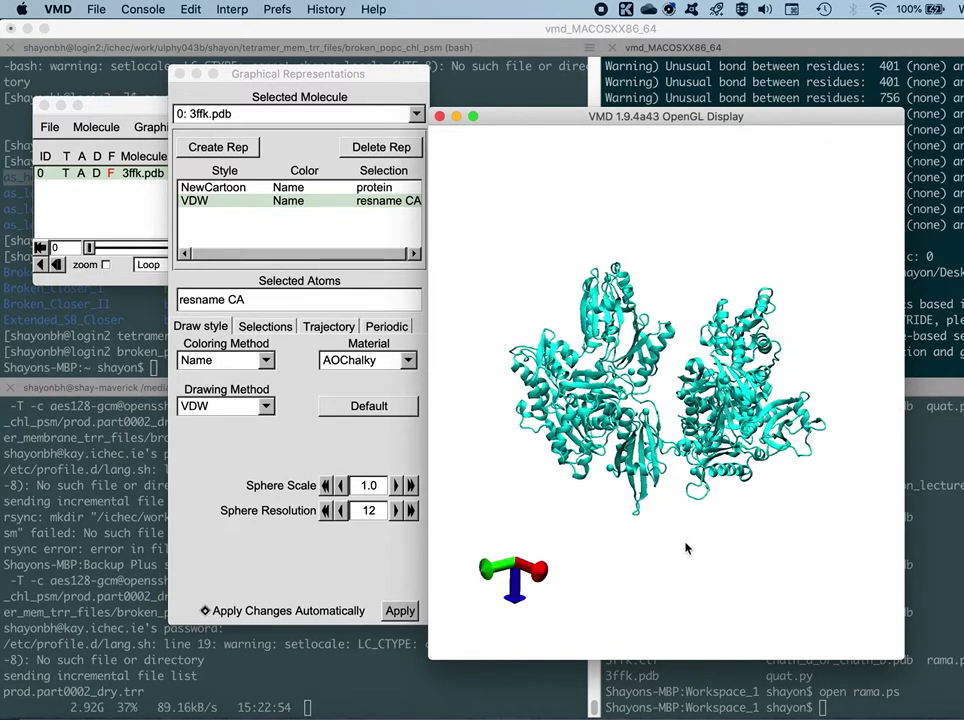
{"action": "scroll", "coordinate": [685, 546], "scroll_direction": "up", "scroll_amount": 5}
{"action": "left_click_drag", "start_coordinate": [615, 456], "coordinate": [617, 428]}
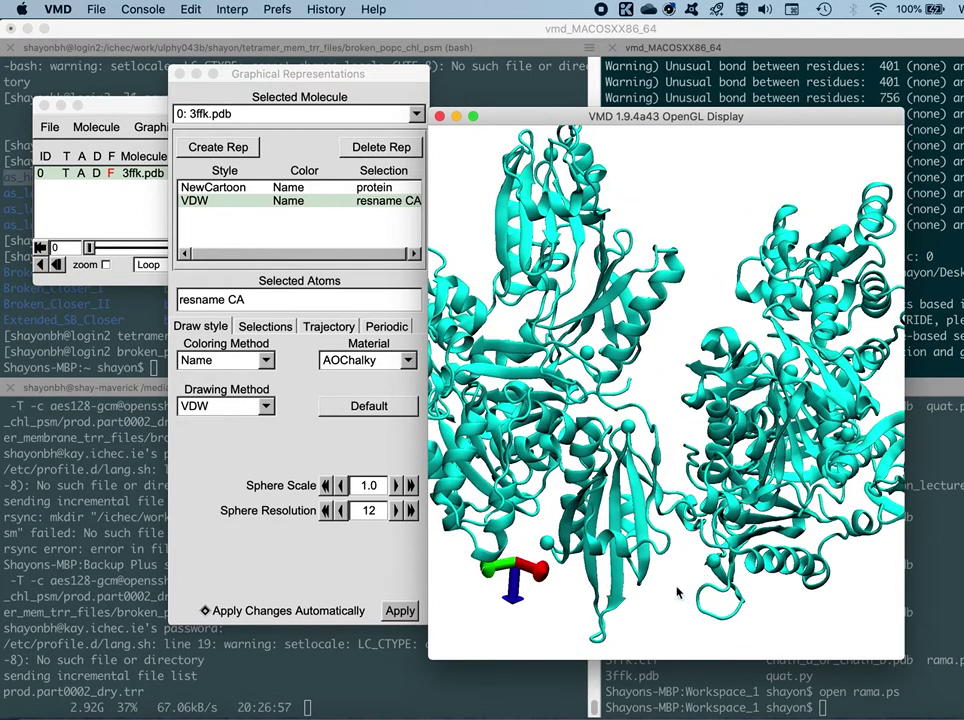
{"action": "scroll", "coordinate": [680, 590], "scroll_direction": "down", "scroll_amount": 5}
{"action": "mouse_move", "coordinate": [685, 586]}
{"action": "left_mouse_down"}
{"action": "mouse_move", "coordinate": [682, 564]}
{"action": "mouse_move", "coordinate": [690, 580]}
{"action": "left_mouse_up"}
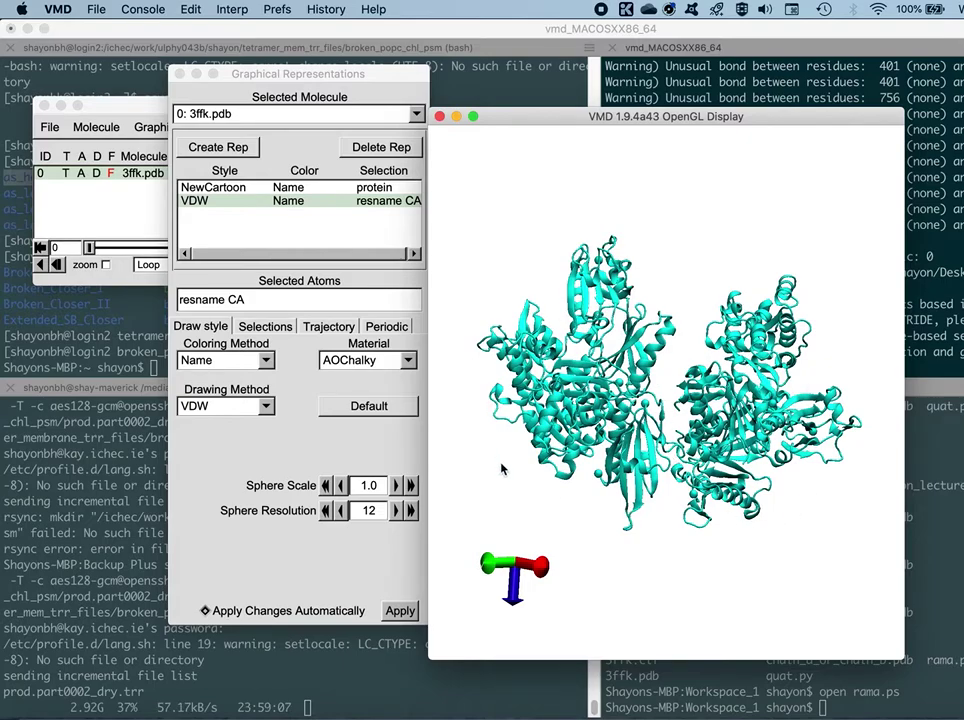
Add a third representation with the selection 'water', showing red spheres around the protein
{"action": "left_click", "coordinate": [229, 148]}
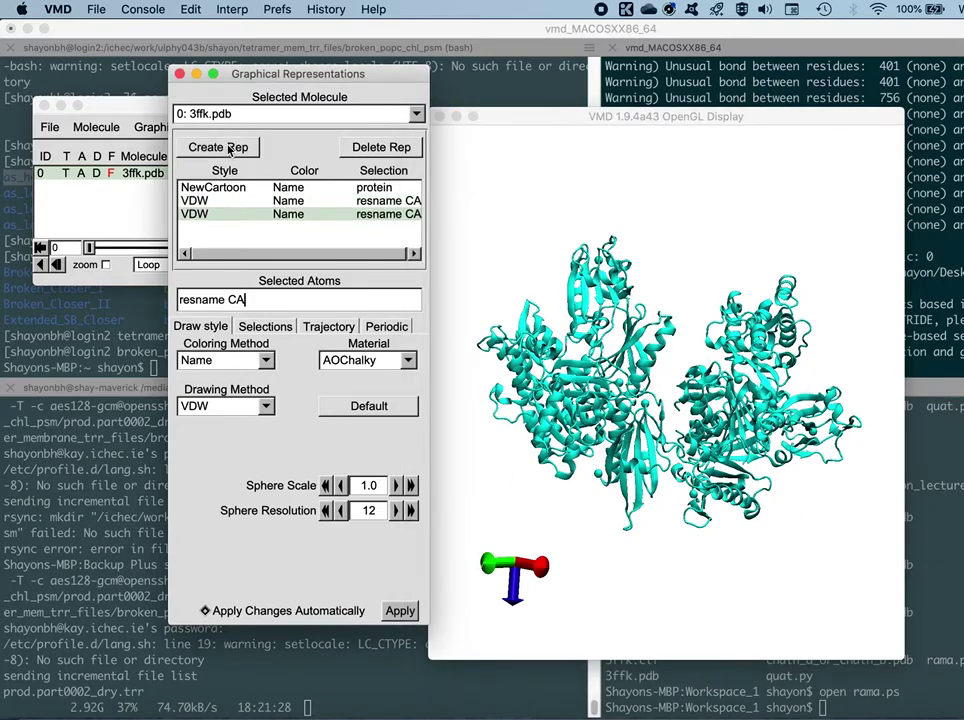
{"action": "triple_click", "coordinate": [259, 297]}
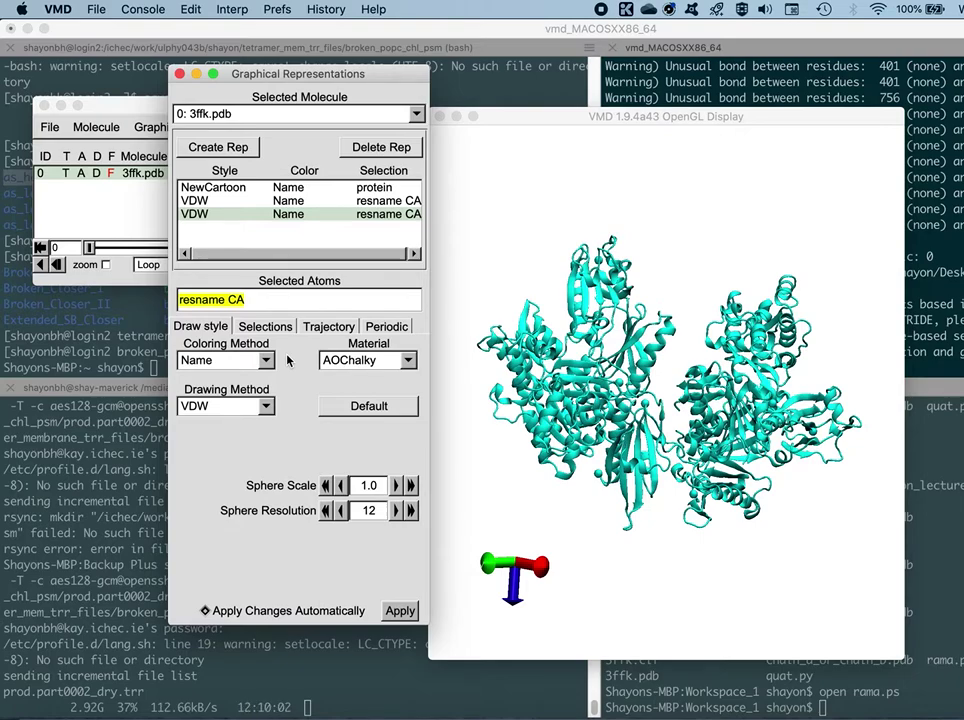
{"action": "type", "text": "water"}
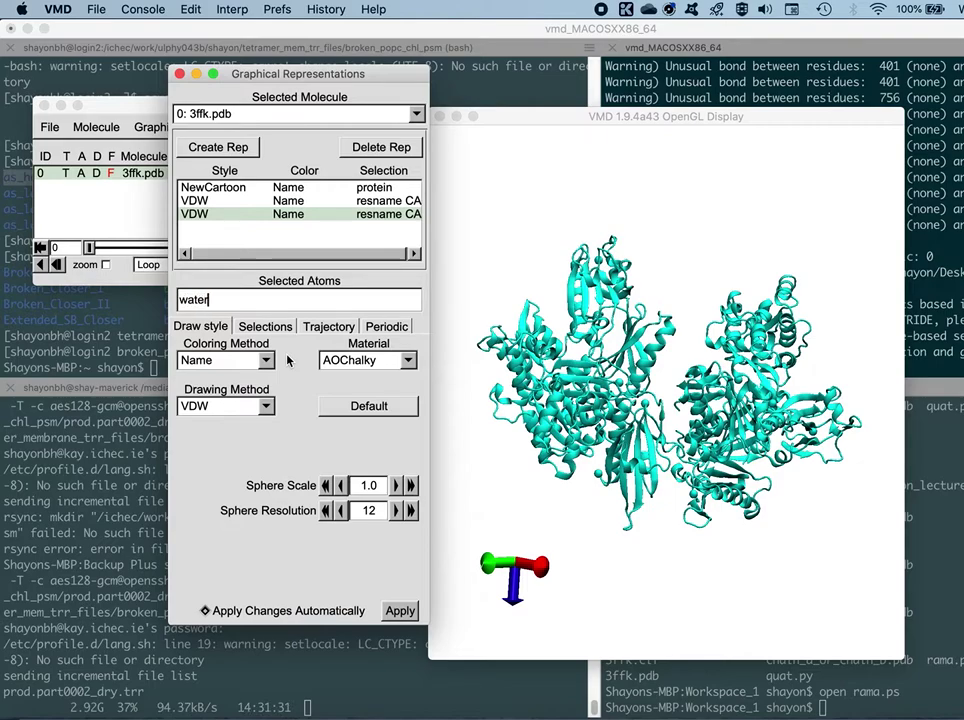
{"action": "key", "text": "Return"}
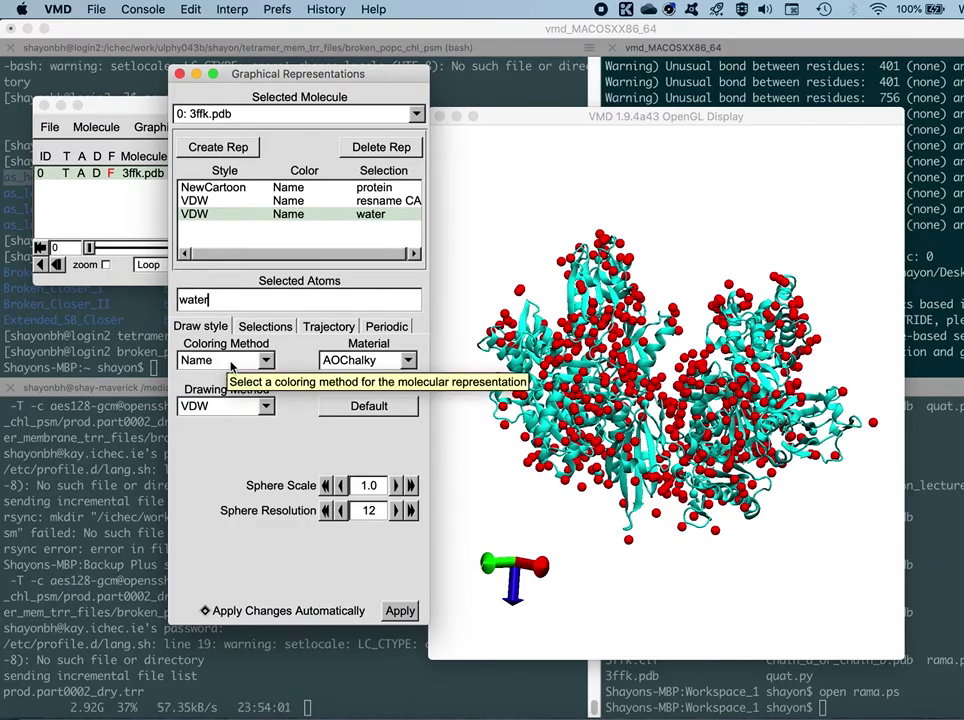
{"action": "left_click_drag", "start_coordinate": [667, 591], "coordinate": [641, 562]}
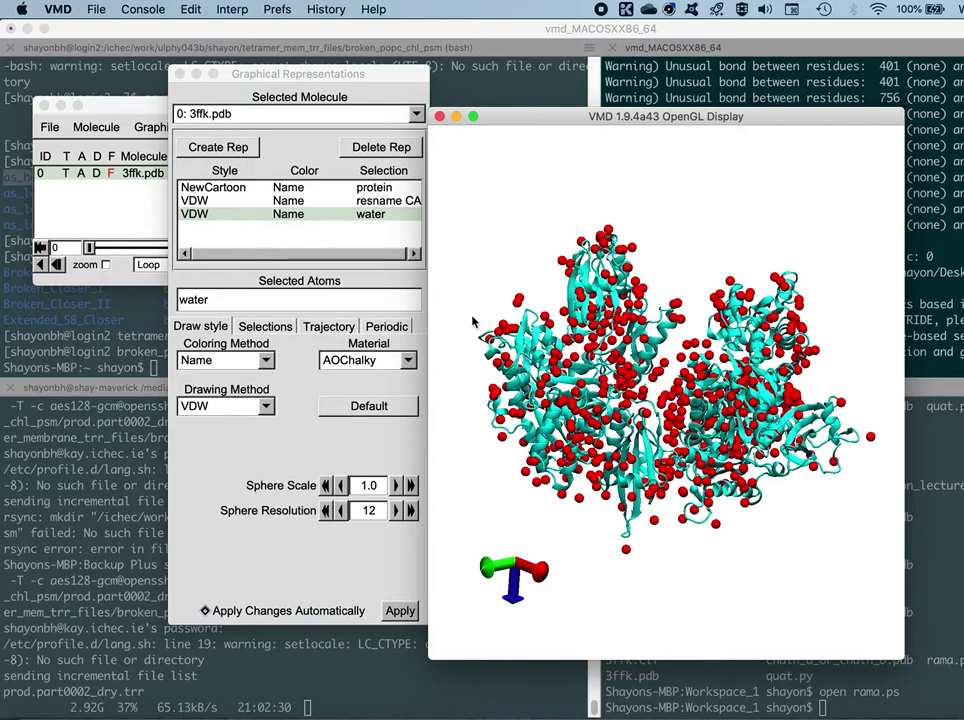
Add a fourth representation with the selection 'resname ATP', shown as VDW spheres
{"action": "left_click", "coordinate": [218, 147]}
{"action": "left_click", "coordinate": [218, 147]}
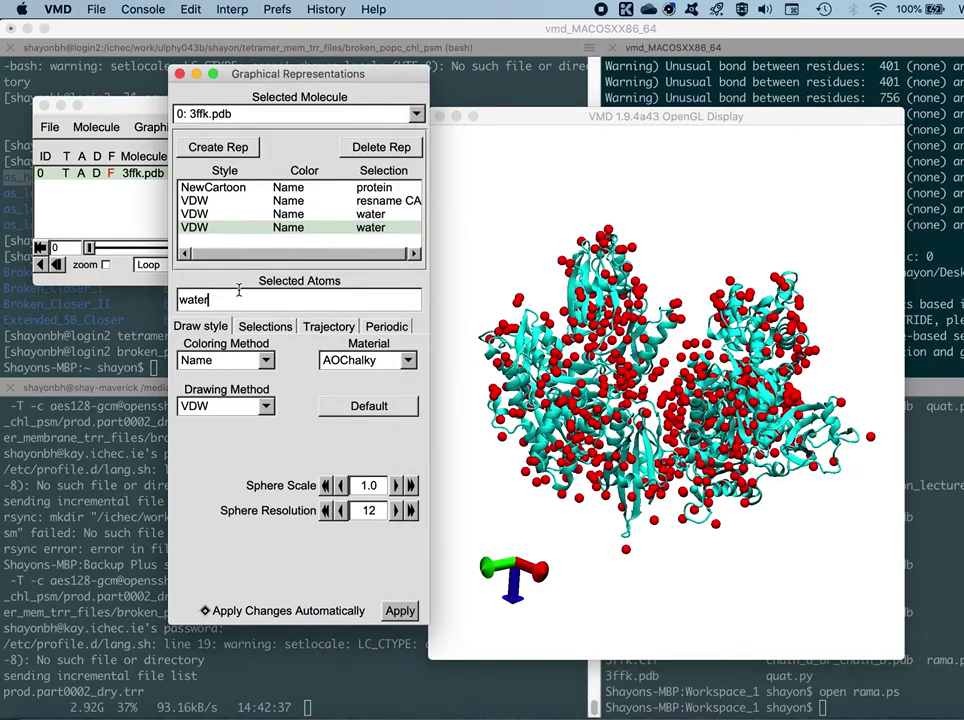
{"action": "type", "text": "resname ATP"}
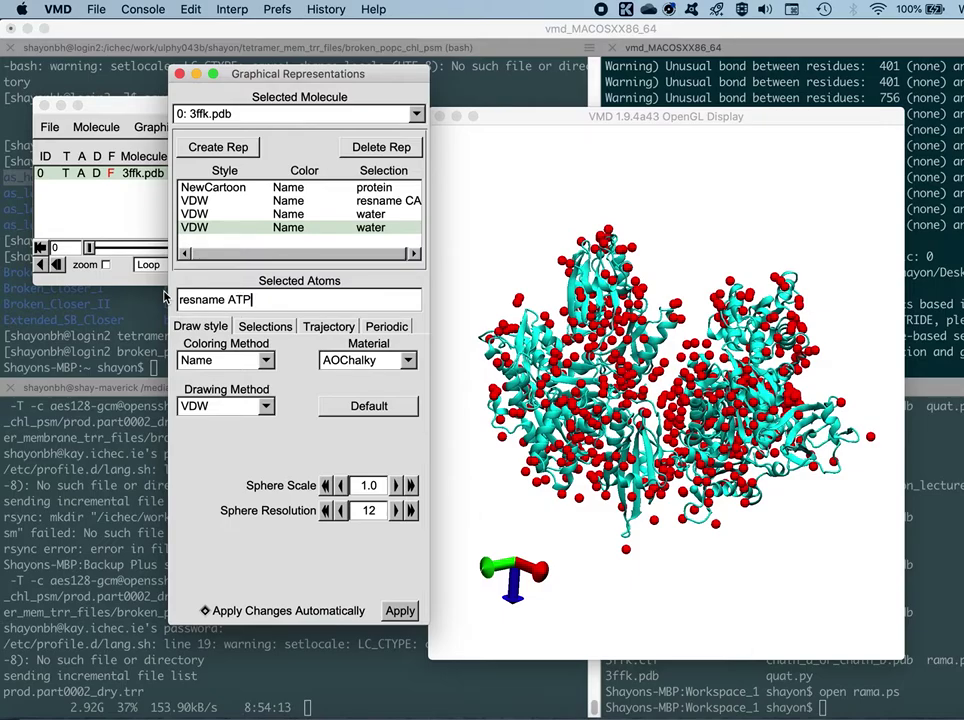
{"action": "key", "text": "Return"}
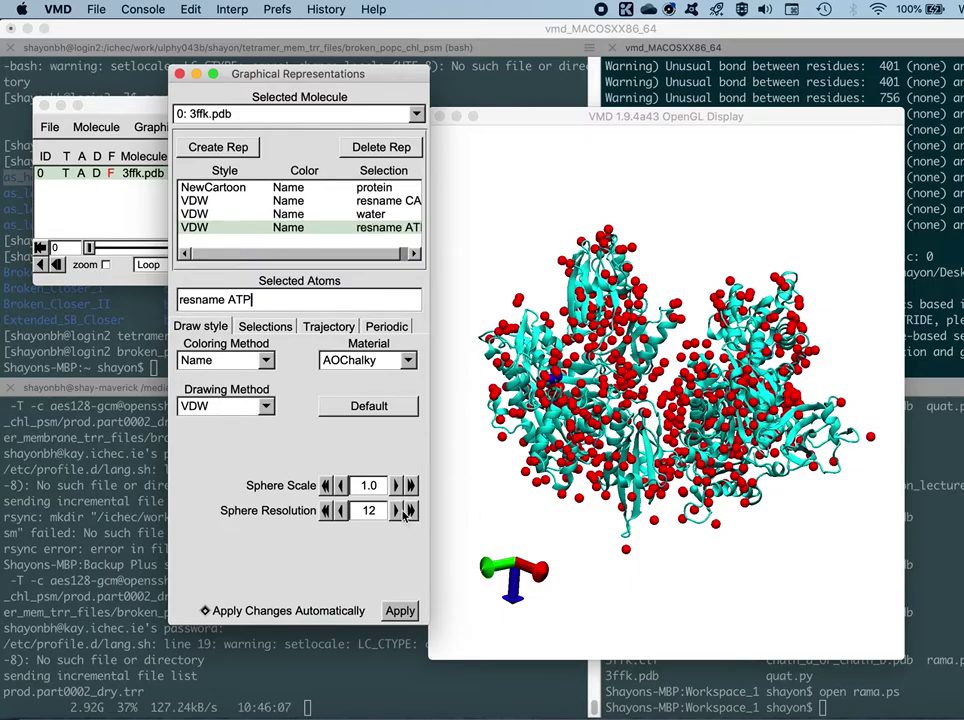
Rotate, zoom in and reposition the molecule to bring the ATP atoms into view
{"action": "left_click_drag", "start_coordinate": [581, 542], "coordinate": [590, 514]}
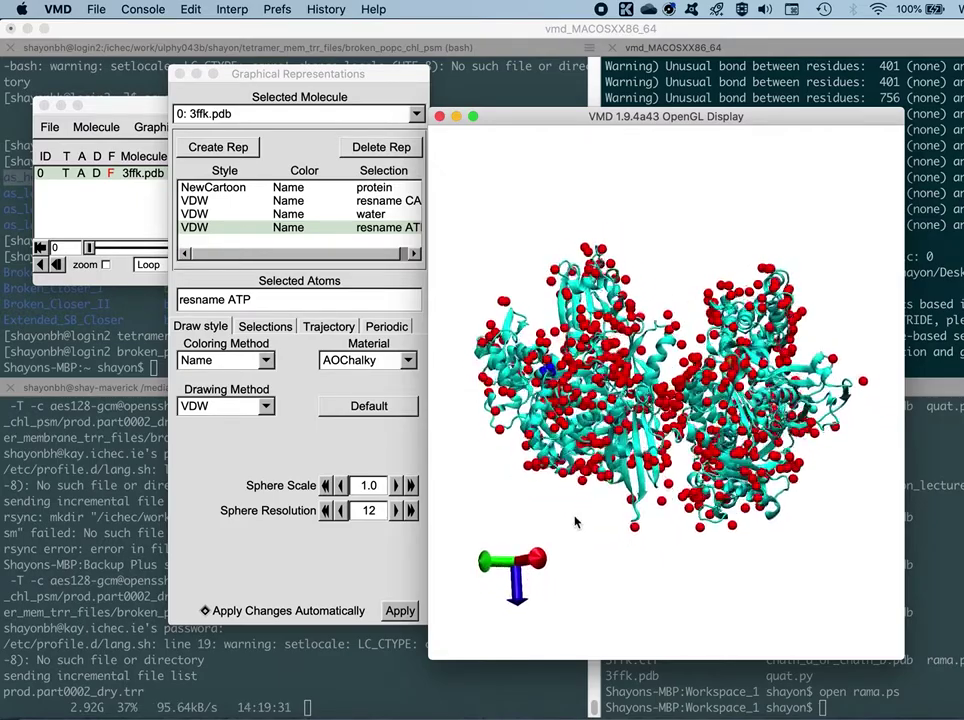
{"action": "left_click", "coordinate": [576, 524]}
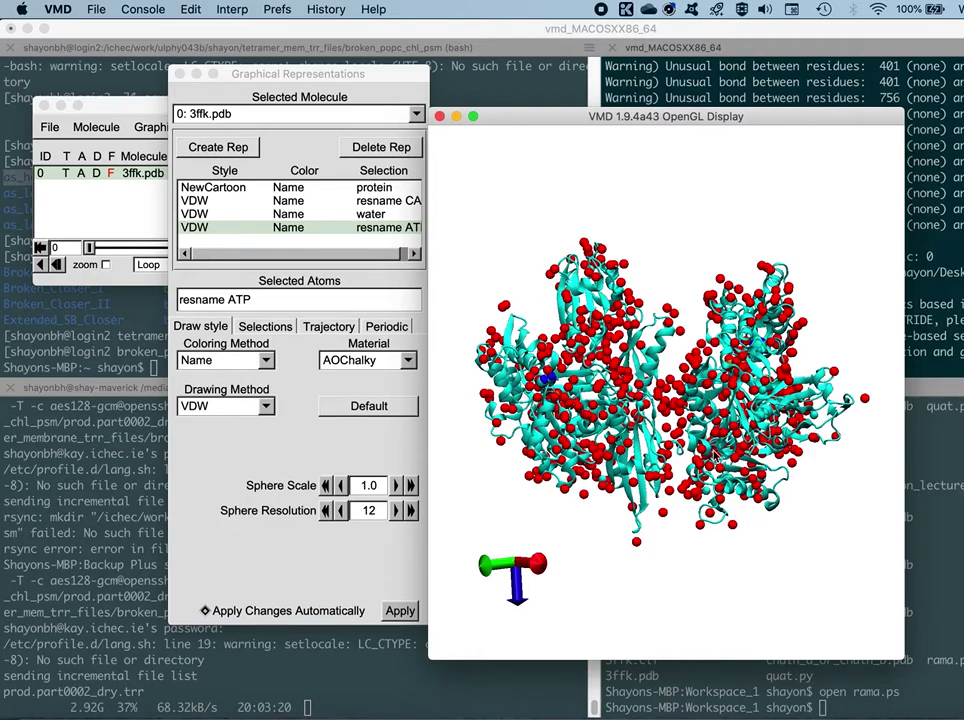
{"action": "left_click_drag", "start_coordinate": [639, 568], "coordinate": [500, 490]}
{"action": "scroll", "coordinate": [489, 484], "scroll_direction": "up", "scroll_amount": 5}
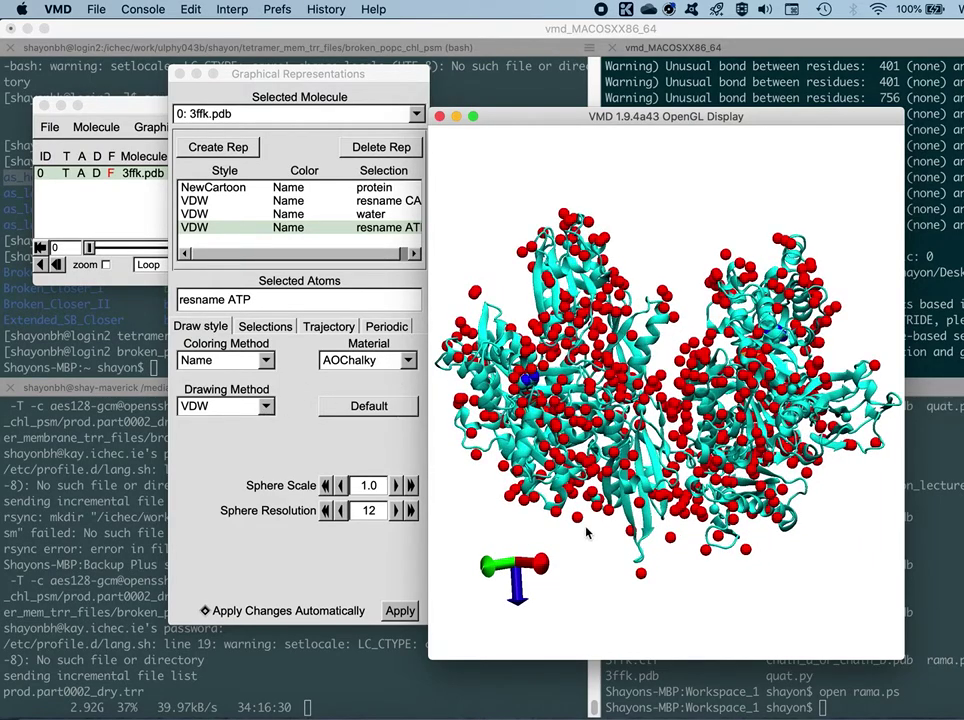
{"action": "mouse_move", "coordinate": [644, 218]}
{"action": "left_mouse_down"}
{"action": "mouse_move", "coordinate": [600, 260]}
{"action": "mouse_move", "coordinate": [470, 340]}
{"action": "left_mouse_up"}
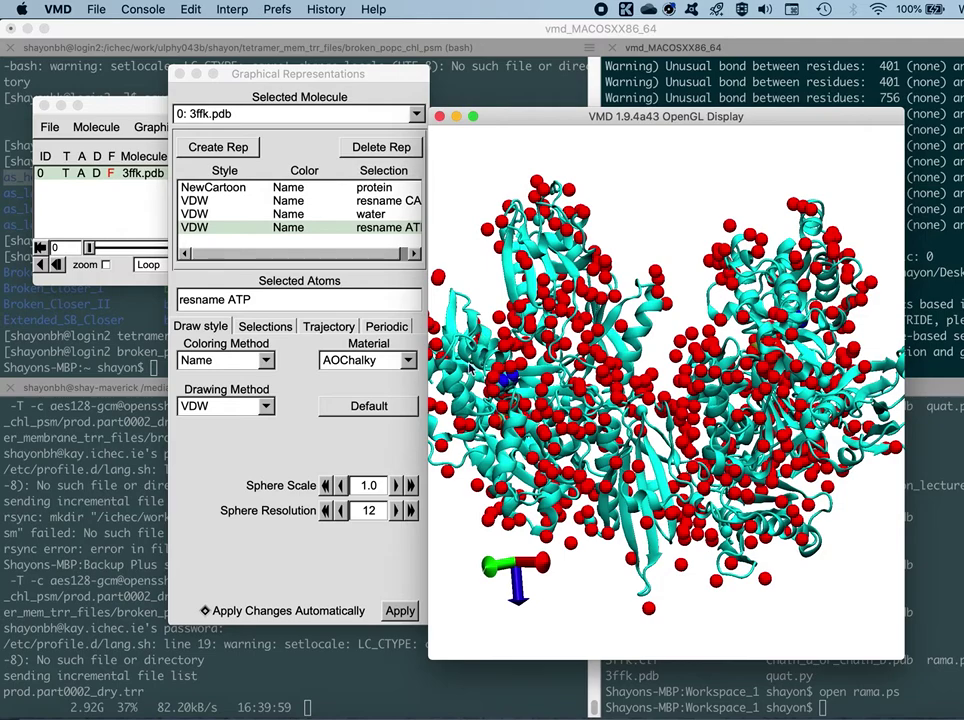
Draw the resname ATP representation as Licorice instead of VDW
{"action": "left_click", "coordinate": [268, 406]}
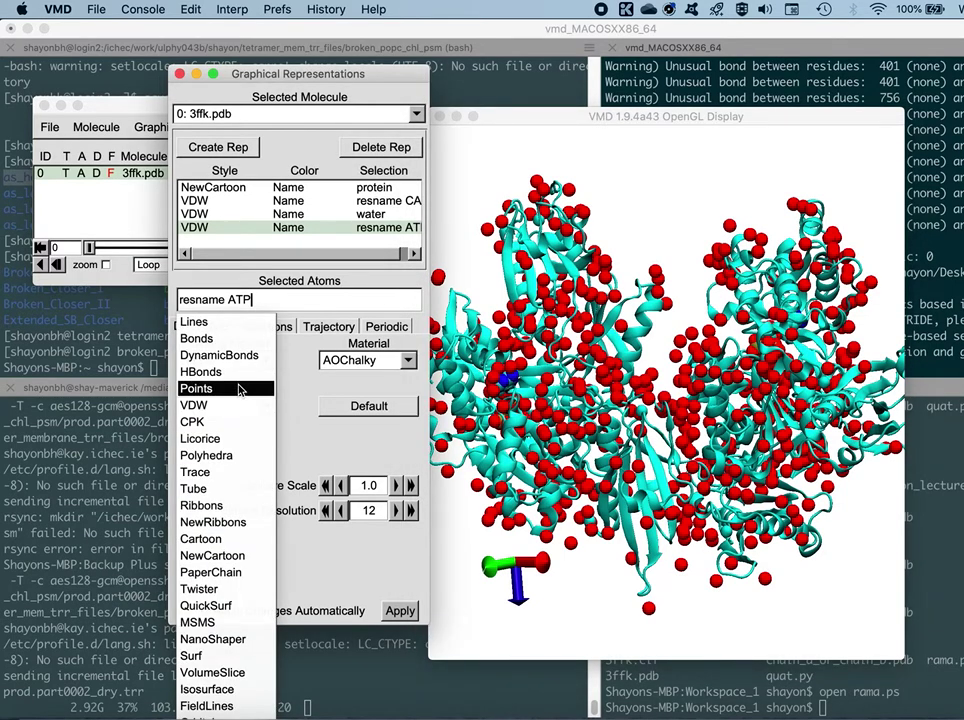
{"action": "left_click", "coordinate": [232, 438]}
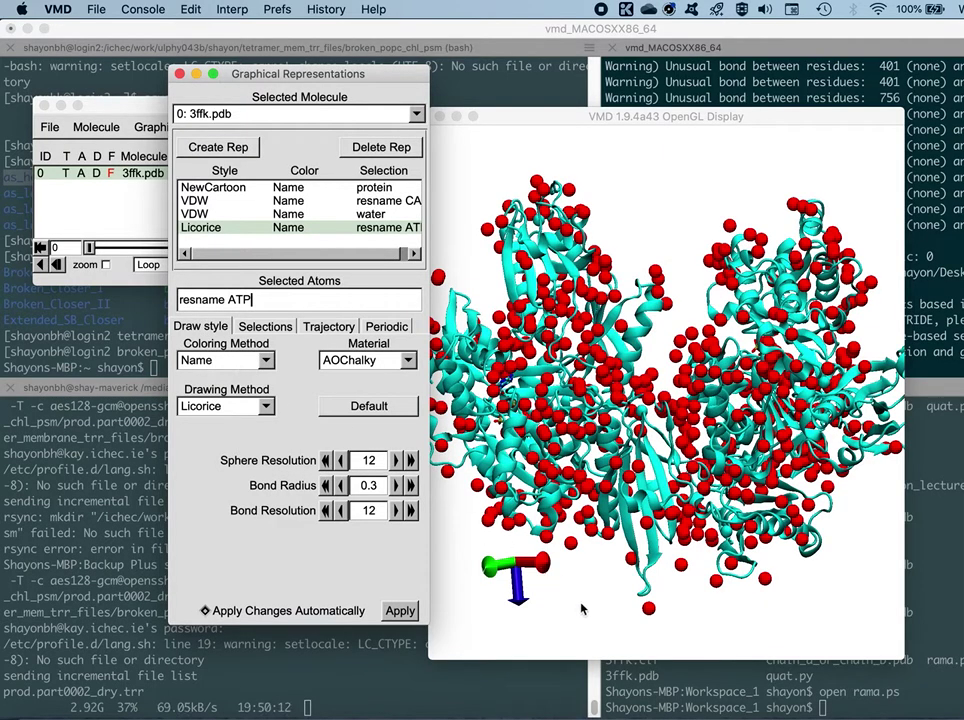
{"action": "scroll", "coordinate": [590, 580], "scroll_direction": "down", "scroll_amount": 3}
{"action": "mouse_move", "coordinate": [590, 583]}
{"action": "left_mouse_down"}
{"action": "mouse_move", "coordinate": [609, 551]}
{"action": "mouse_move", "coordinate": [605, 525]}
{"action": "mouse_move", "coordinate": [598, 562]}
{"action": "mouse_move", "coordinate": [586, 560]}
{"action": "left_mouse_up"}
{"action": "scroll", "coordinate": [586, 560], "scroll_direction": "up", "scroll_amount": 5}
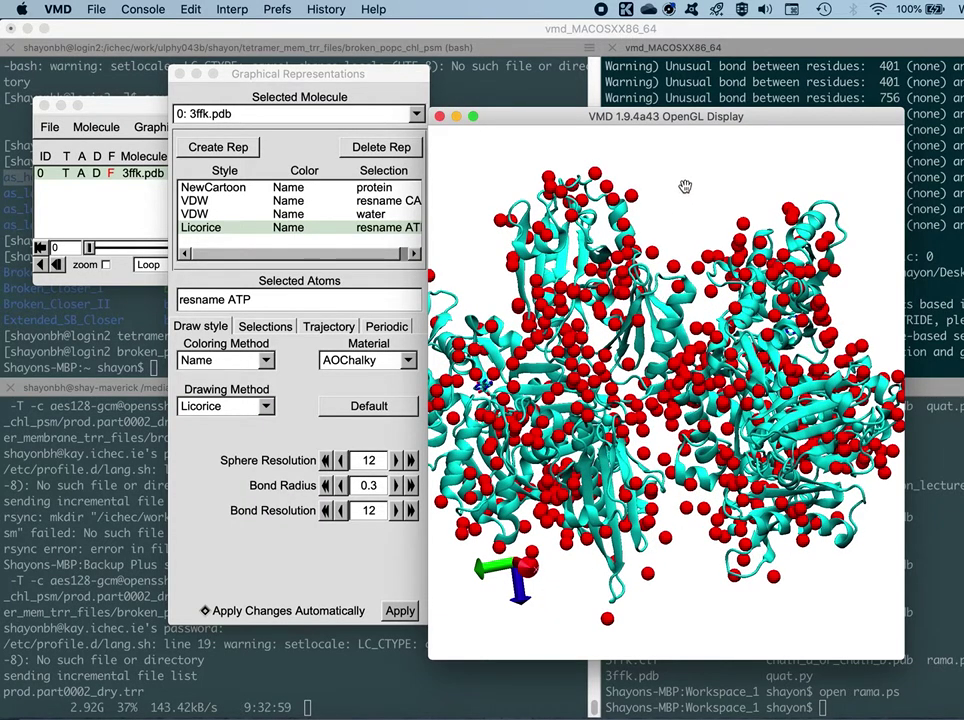
Shift the molecule right in translate mode, then enlarge the 3D display window
{"action": "key", "text": "t"}
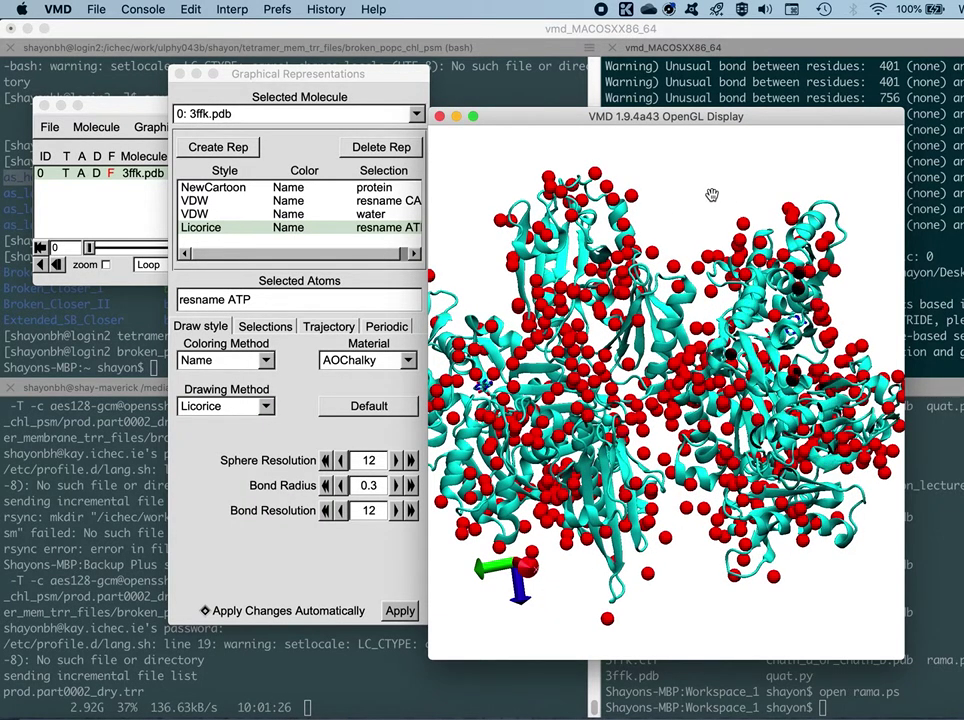
{"action": "left_click_drag", "start_coordinate": [691, 217], "coordinate": [698, 224]}
{"action": "left_click_drag", "start_coordinate": [637, 577], "coordinate": [665, 581]}
{"action": "key", "text": "r"}
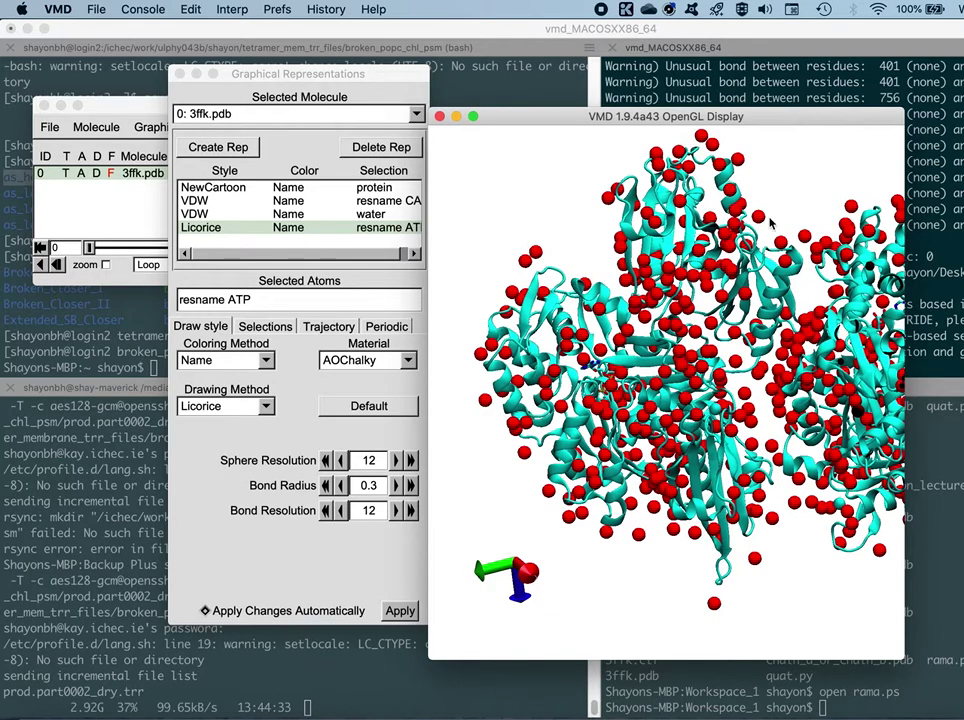
{"action": "left_click_drag", "start_coordinate": [903, 107], "coordinate": [943, 21]}
{"action": "left_click_drag", "start_coordinate": [428, 657], "coordinate": [393, 716]}
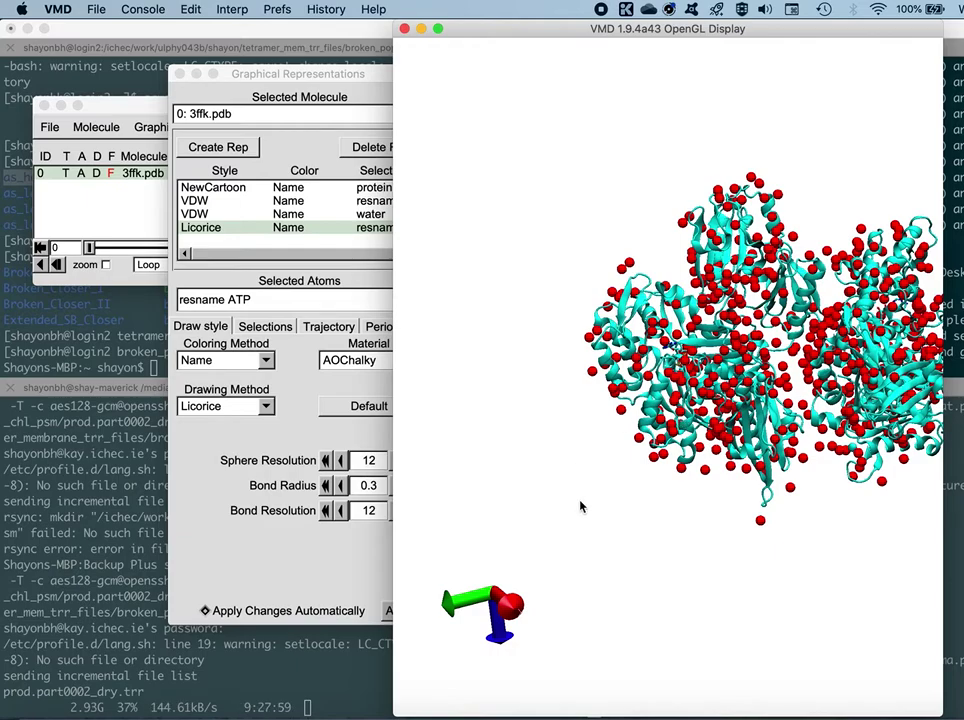
Reset the view with '=', rotate and zoom in, and nudge the representations window left
{"action": "key", "text": "="}
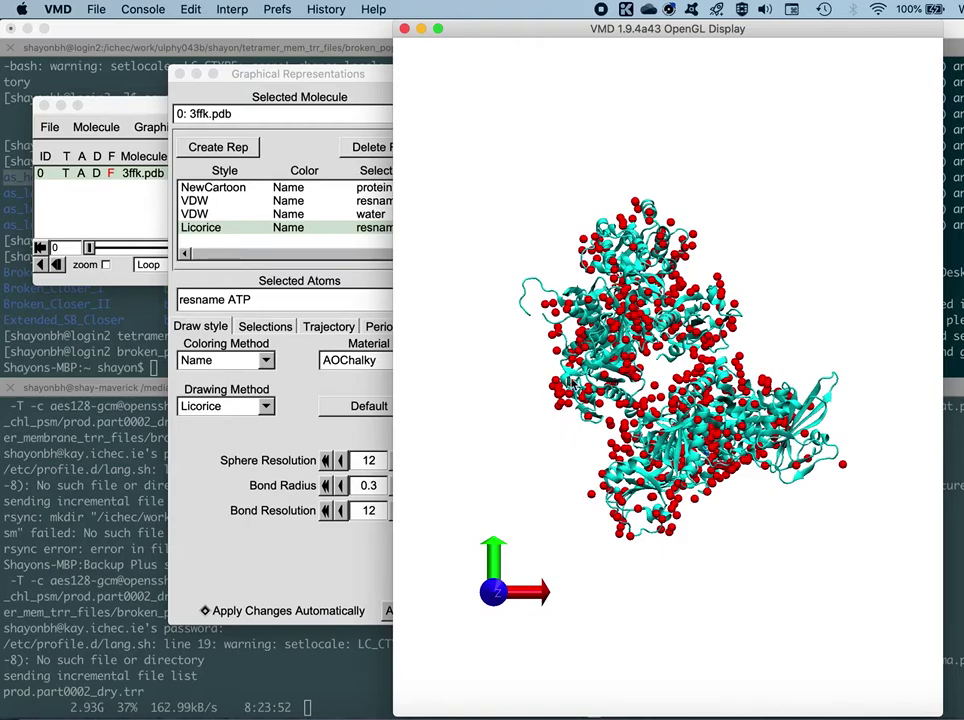
{"action": "left_click_drag", "start_coordinate": [568, 469], "coordinate": [651, 591]}
{"action": "scroll", "coordinate": [651, 591], "scroll_direction": "up", "scroll_amount": 2}
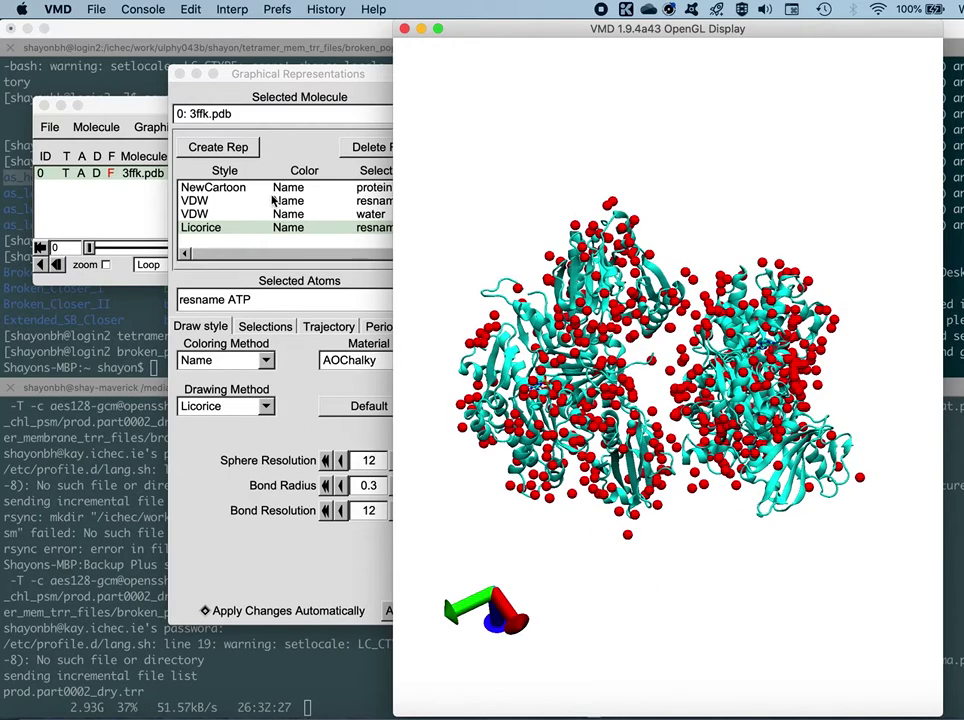
{"action": "left_click_drag", "start_coordinate": [270, 80], "coordinate": [242, 78]}
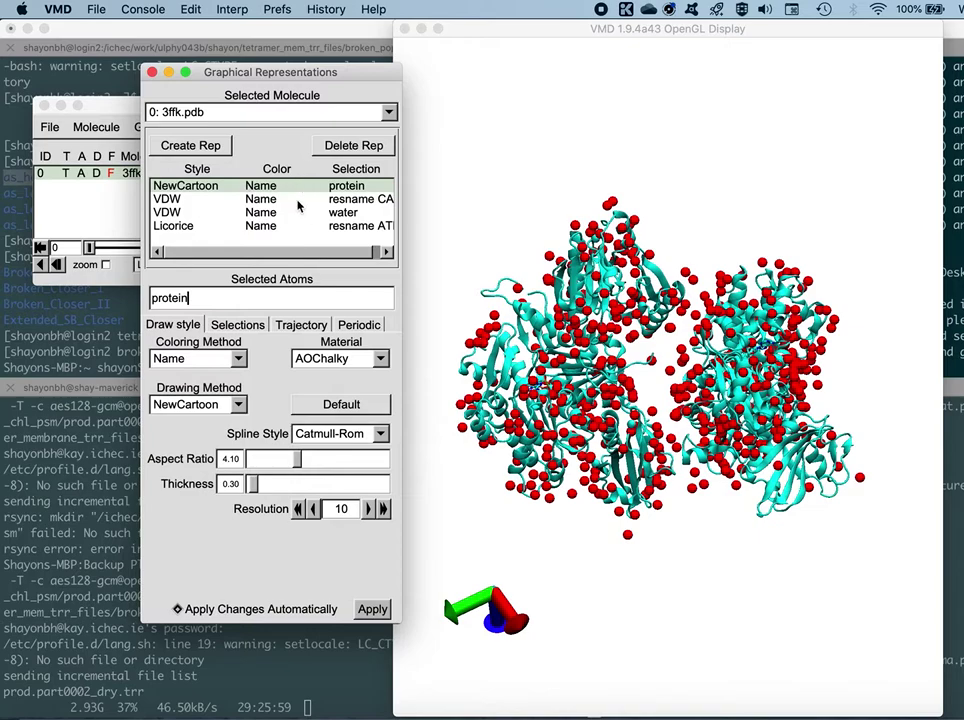
Set the NewCartoon protein representation's coloring method to Beta
{"action": "left_click", "coordinate": [200, 358]}
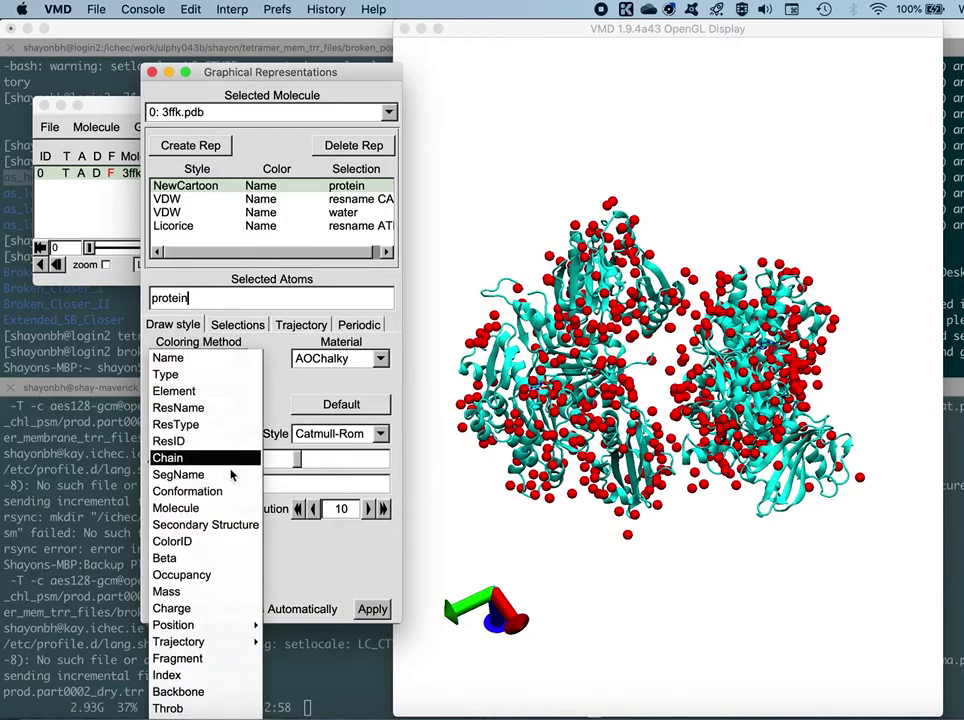
{"action": "left_click", "coordinate": [205, 558]}
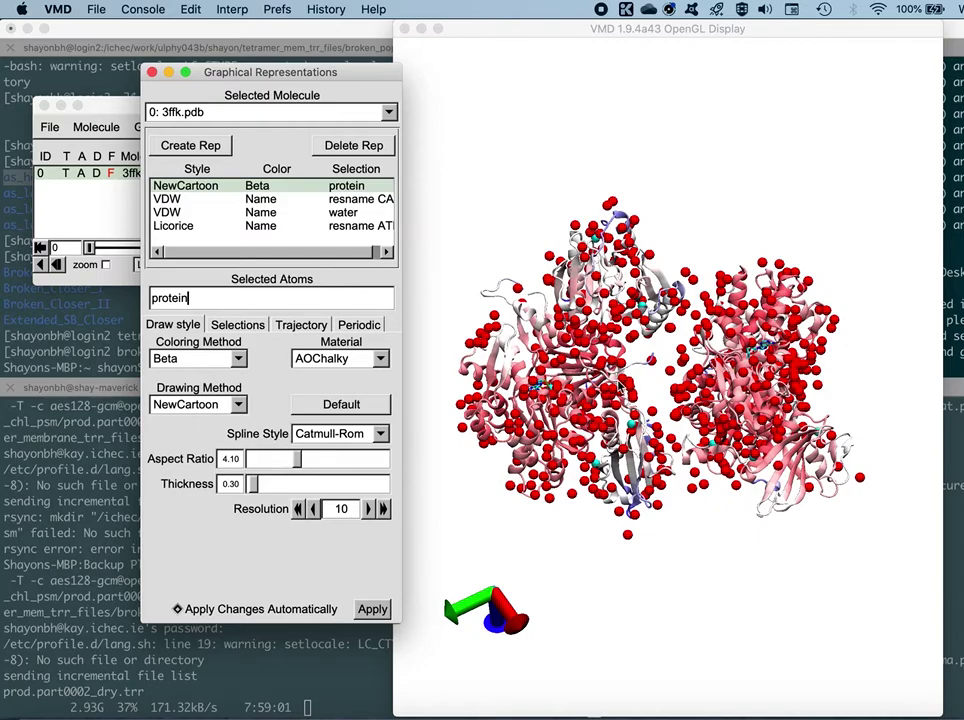
Colour the resname CA representation by Beta, keeping it drawn as VDW
{"action": "left_click", "coordinate": [256, 201]}
{"action": "left_click", "coordinate": [239, 404]}
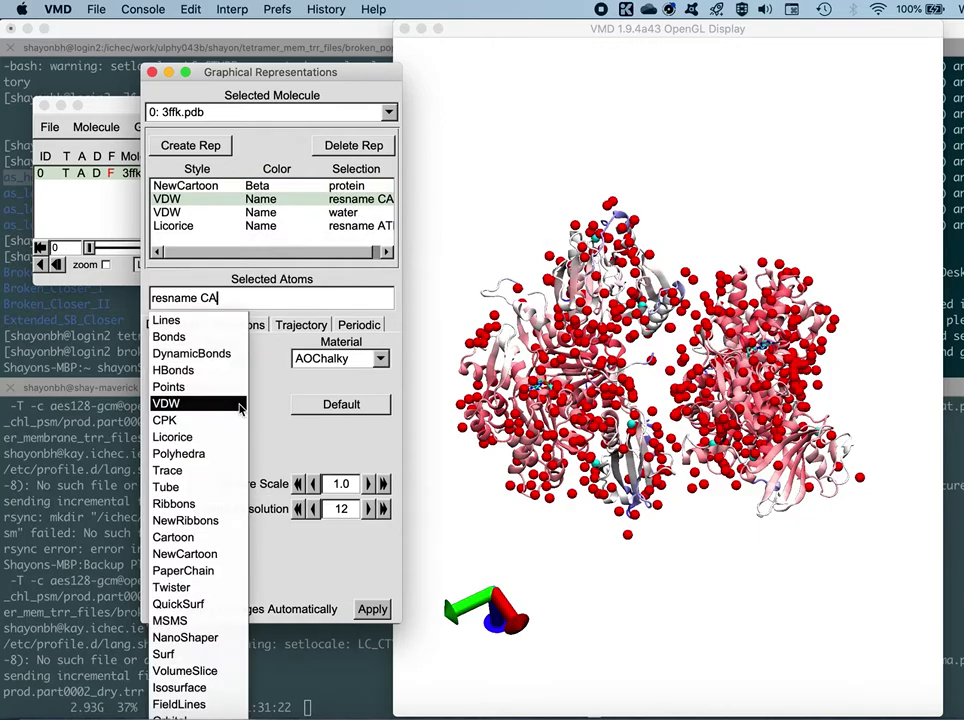
{"action": "left_click", "coordinate": [239, 404]}
{"action": "left_click", "coordinate": [205, 360]}
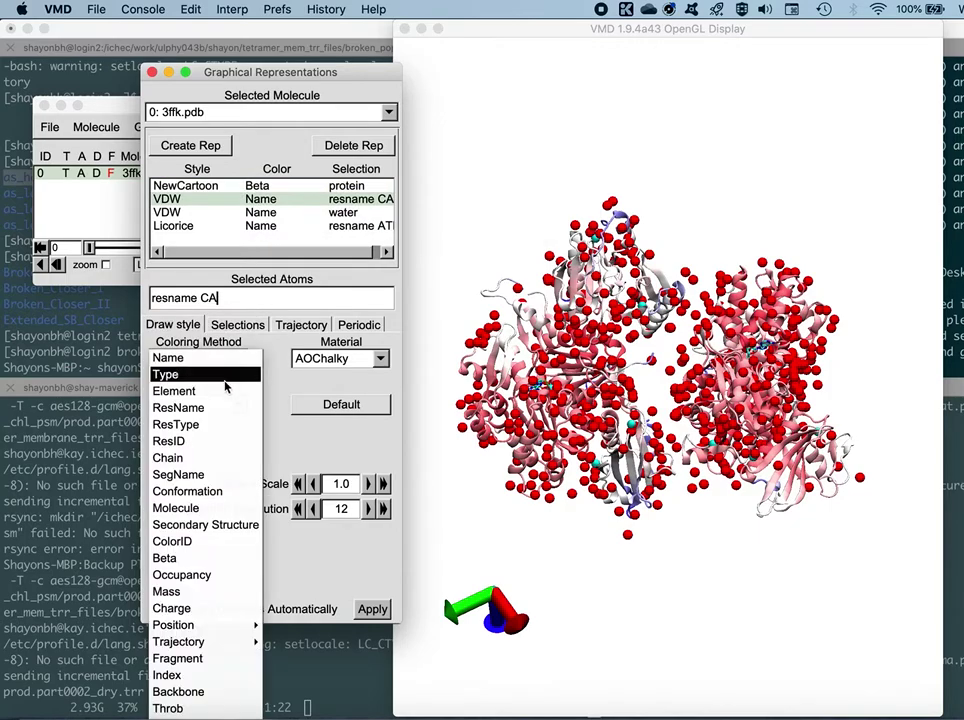
{"action": "left_click", "coordinate": [217, 559]}
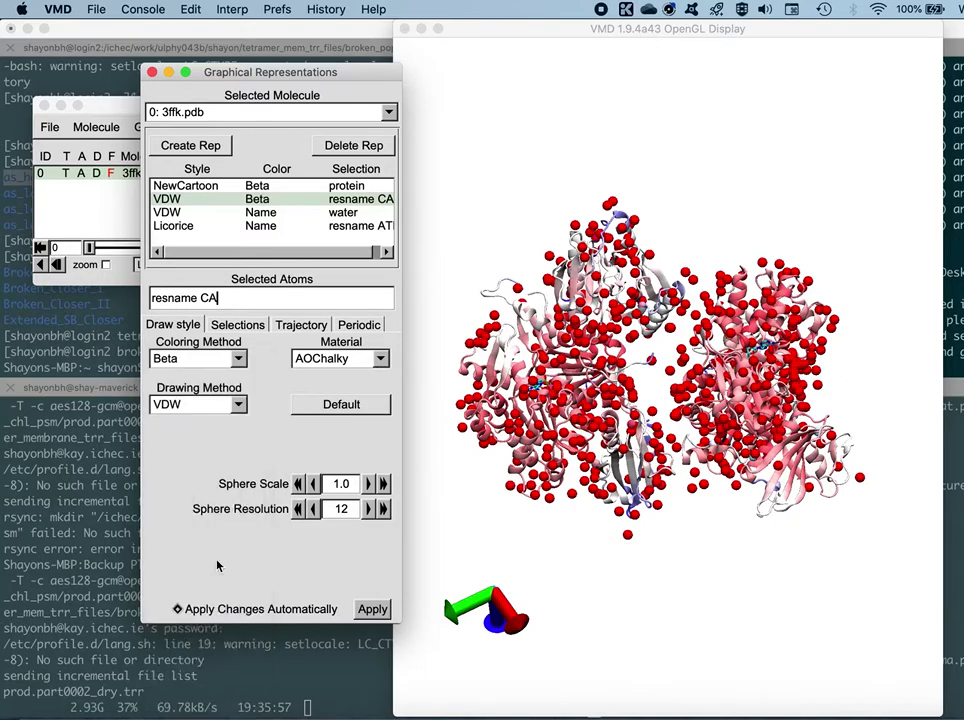
Colour the water and resname ATP representations by Beta as well
{"action": "left_click", "coordinate": [177, 213]}
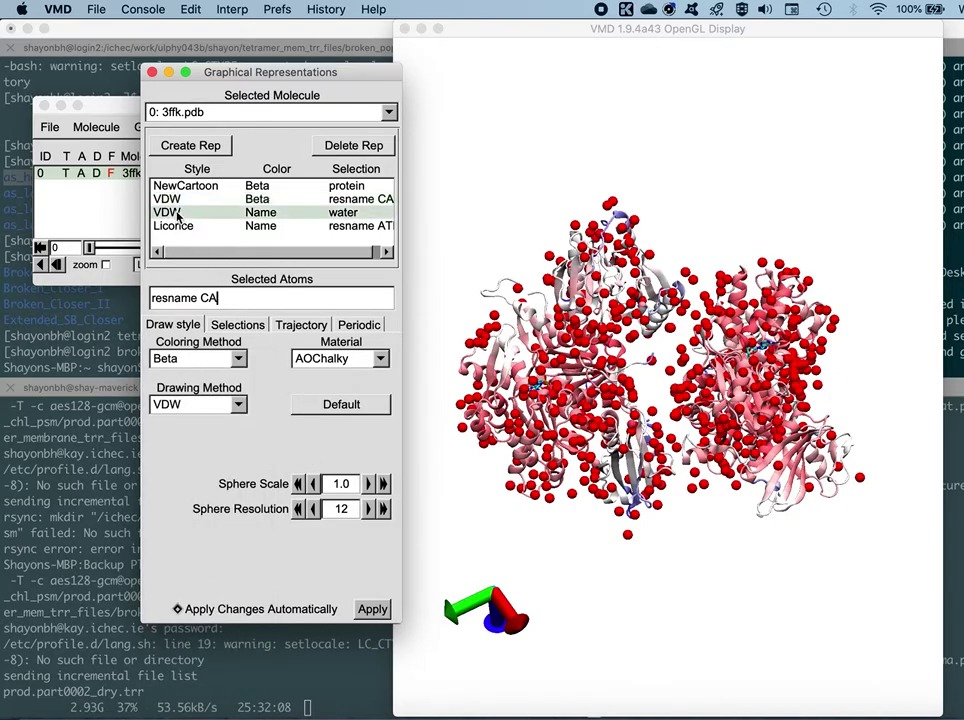
{"action": "left_click", "coordinate": [238, 359]}
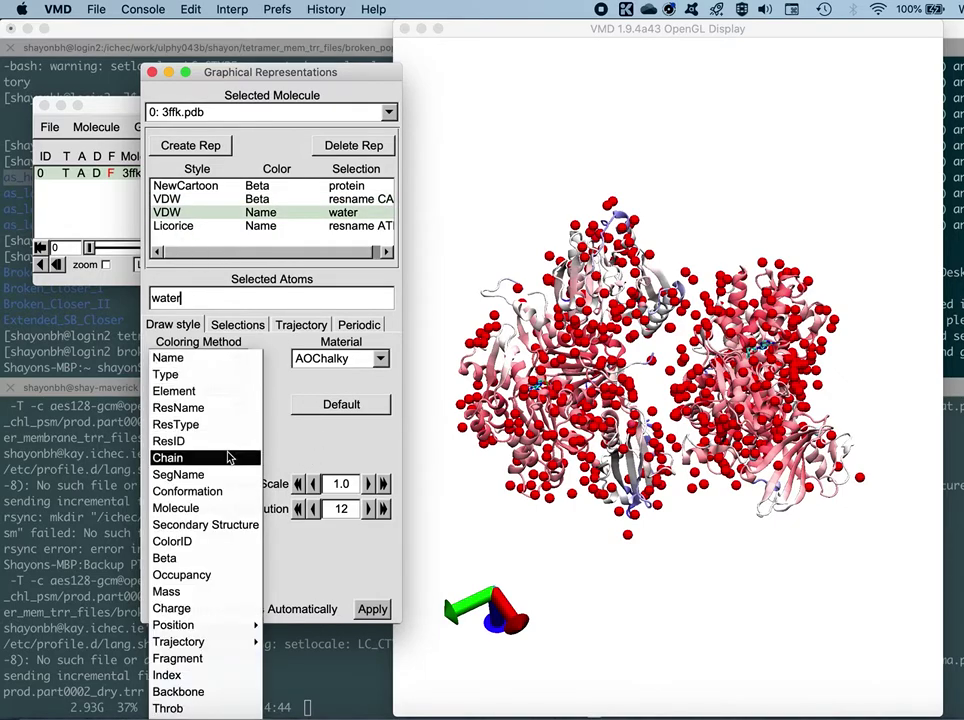
{"action": "left_click", "coordinate": [216, 558]}
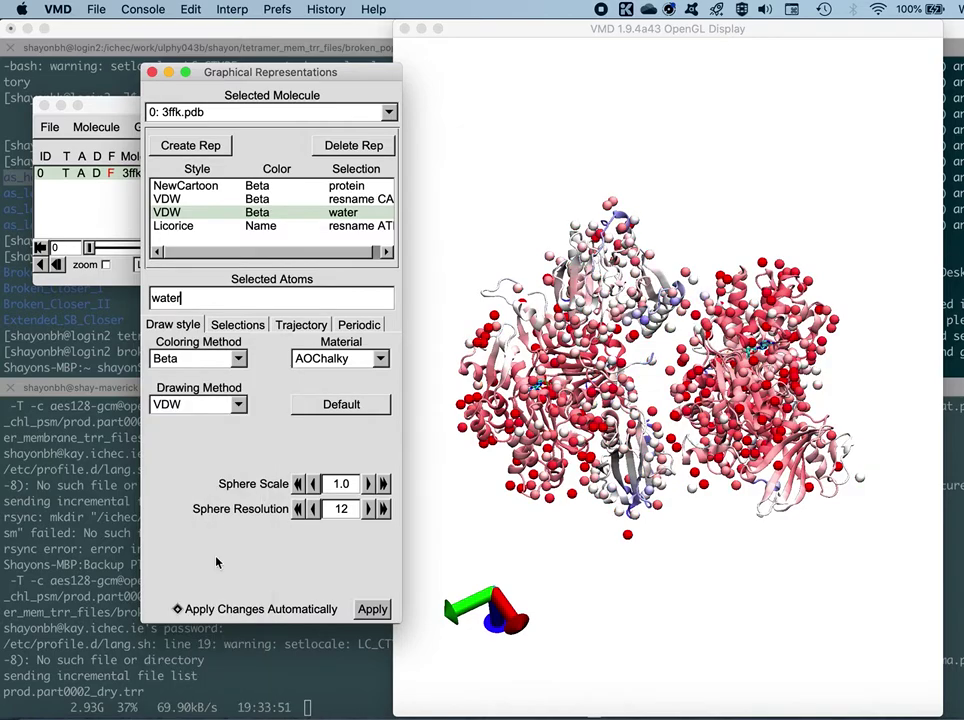
{"action": "left_click", "coordinate": [200, 226]}
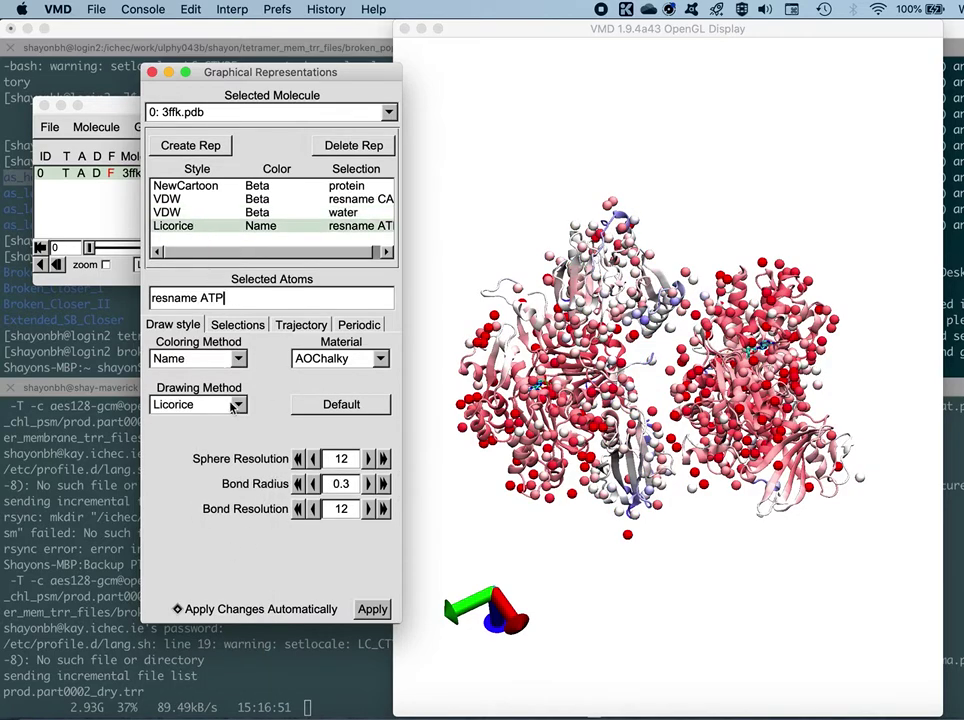
{"action": "left_click", "coordinate": [238, 359]}
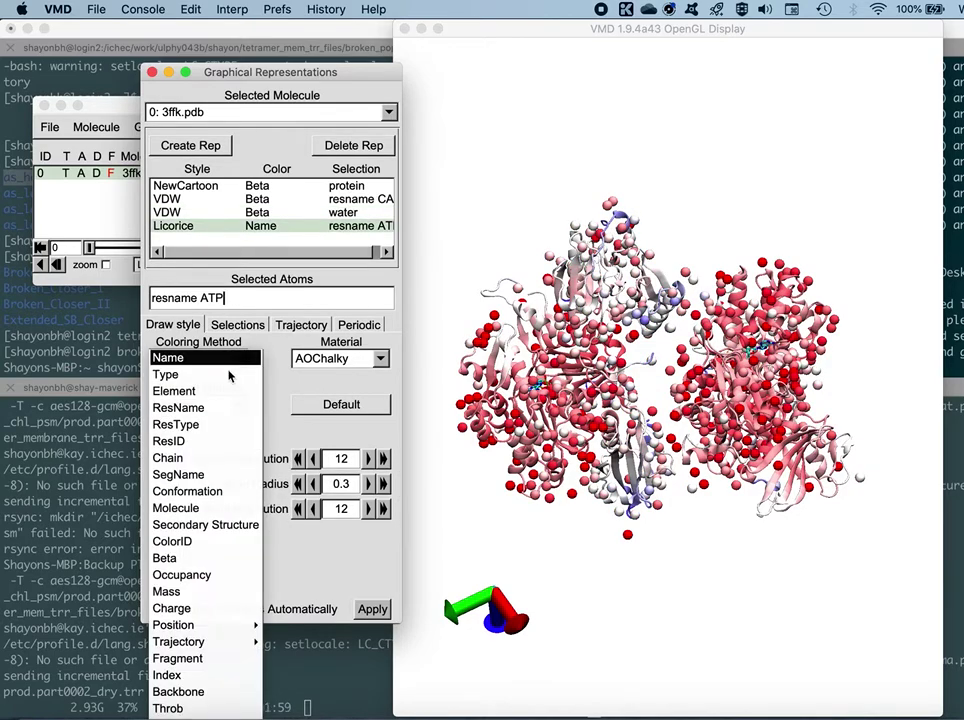
{"action": "left_click", "coordinate": [216, 558]}
{"action": "left_click_drag", "start_coordinate": [738, 630], "coordinate": [587, 575]}
Turn and tilt the Beta-coloured molecule, zoom in, and shift the representations window slightly
{"action": "left_click_drag", "start_coordinate": [704, 592], "coordinate": [702, 576]}
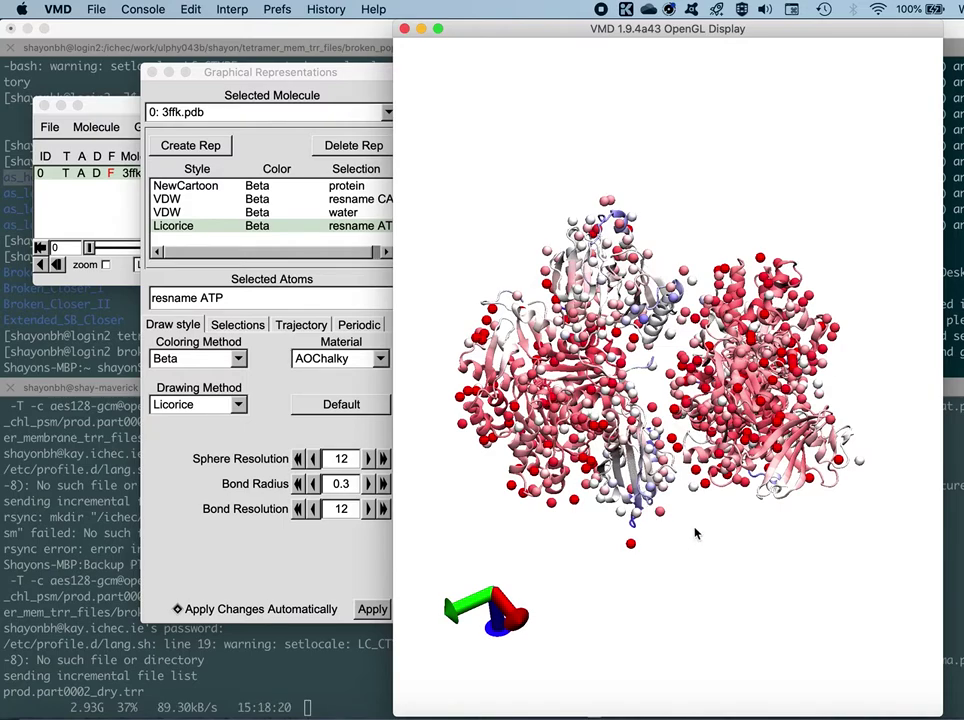
{"action": "left_click_drag", "start_coordinate": [696, 533], "coordinate": [691, 250]}
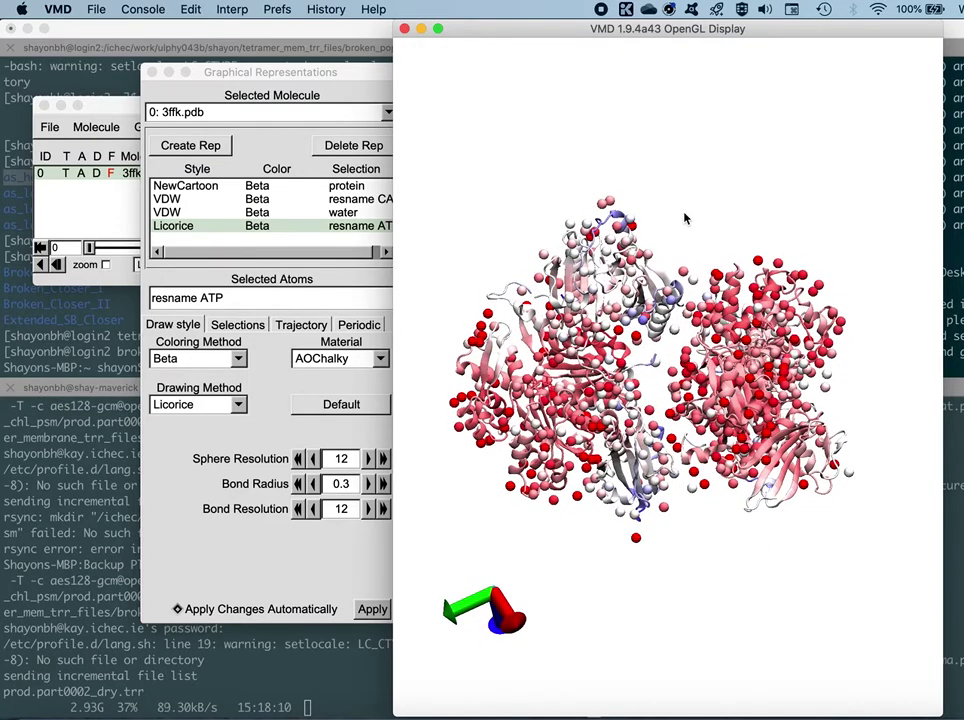
{"action": "scroll", "coordinate": [720, 553], "scroll_direction": "up", "scroll_amount": 3}
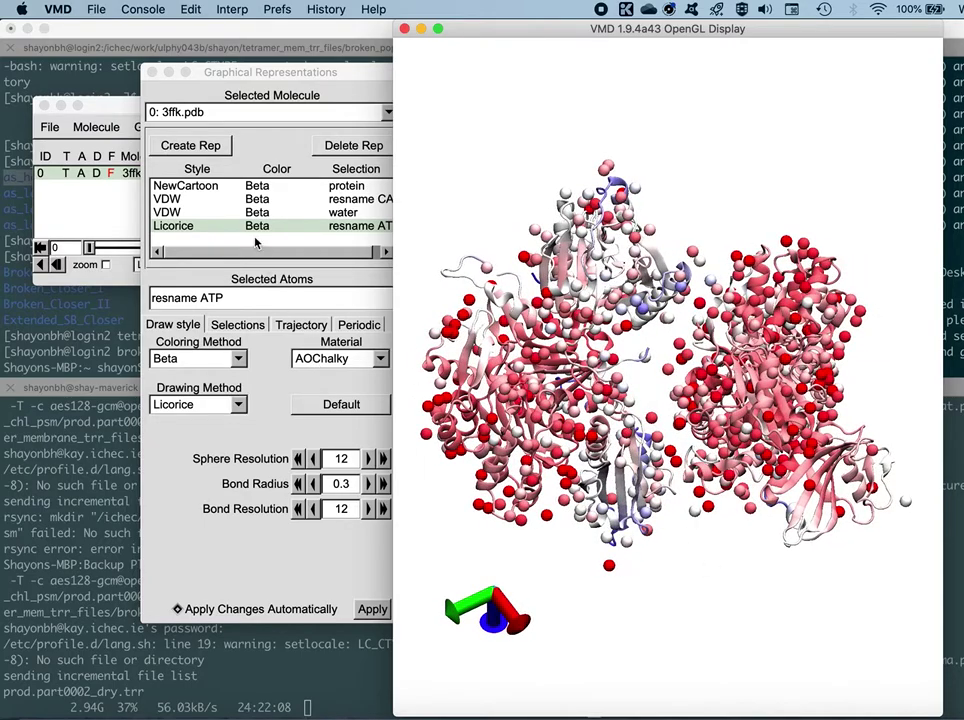
{"action": "left_click_drag", "start_coordinate": [214, 68], "coordinate": [202, 79]}
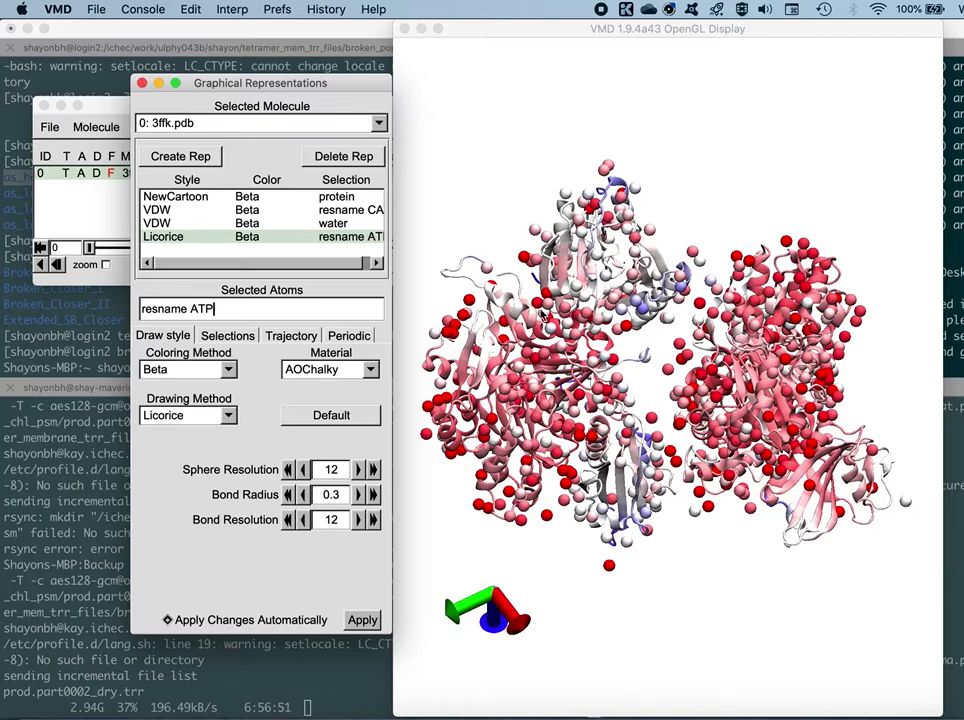
Hide the resname ATP, water and resname CA representations, then spin the remaining cartoon
{"action": "double_click", "coordinate": [252, 235]}
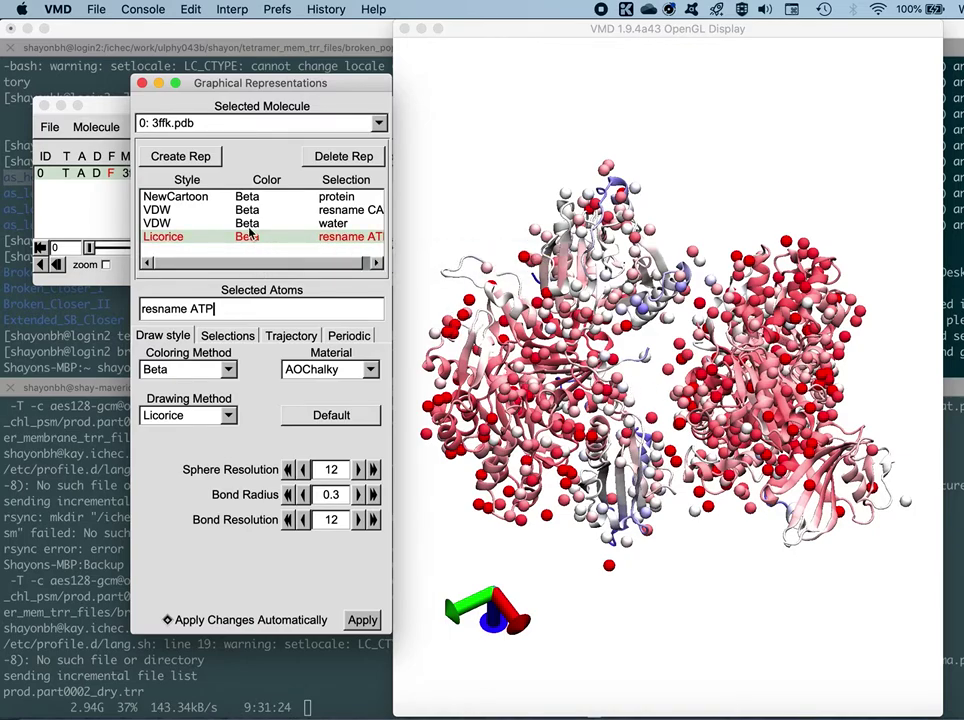
{"action": "double_click", "coordinate": [248, 223]}
{"action": "double_click", "coordinate": [248, 210]}
{"action": "left_click_drag", "start_coordinate": [695, 640], "coordinate": [680, 619]}
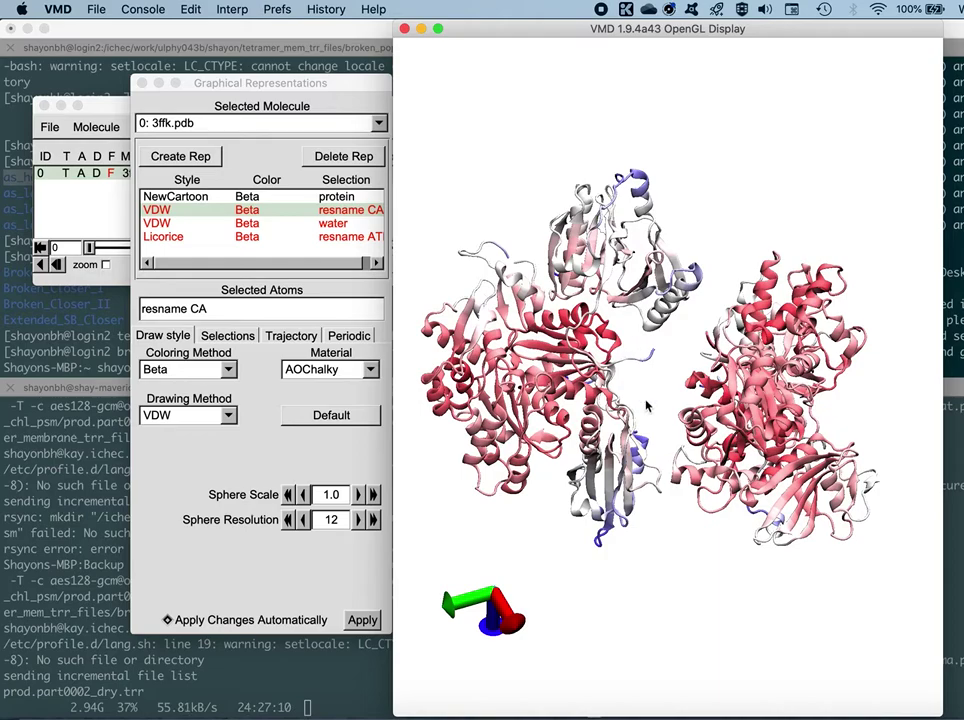
Rotate the Beta-coloured protein through several orientations and zoom in until it fills the display
{"action": "left_click_drag", "start_coordinate": [675, 548], "coordinate": [673, 542]}
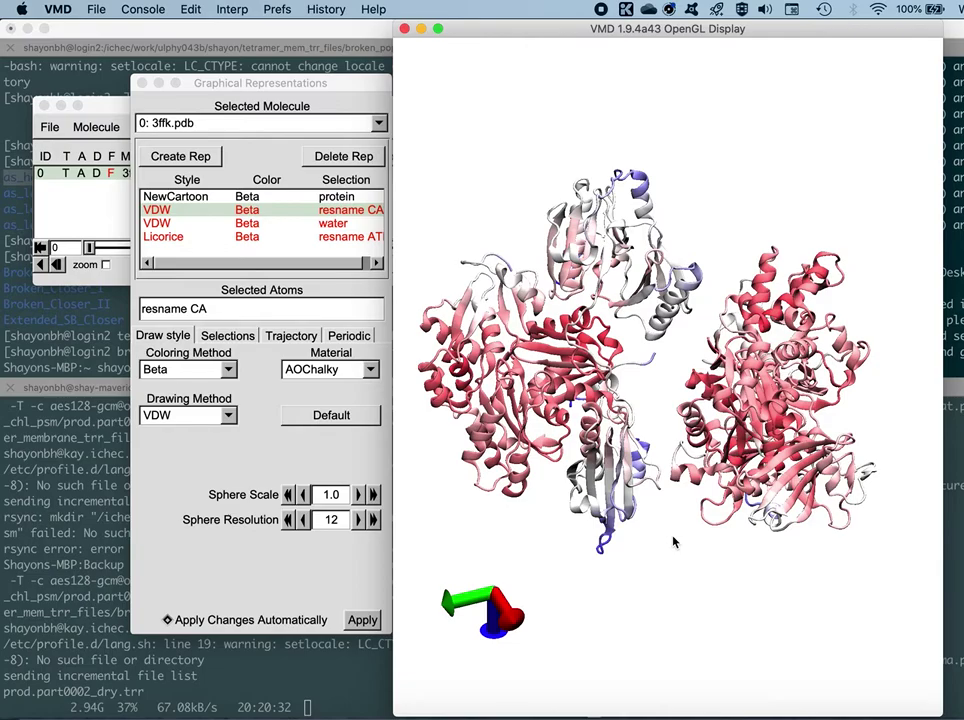
{"action": "mouse_move", "coordinate": [674, 542]}
{"action": "left_mouse_down"}
{"action": "mouse_move", "coordinate": [667, 552]}
{"action": "mouse_move", "coordinate": [678, 528]}
{"action": "left_mouse_up"}
{"action": "left_click_drag", "start_coordinate": [644, 390], "coordinate": [478, 287]}
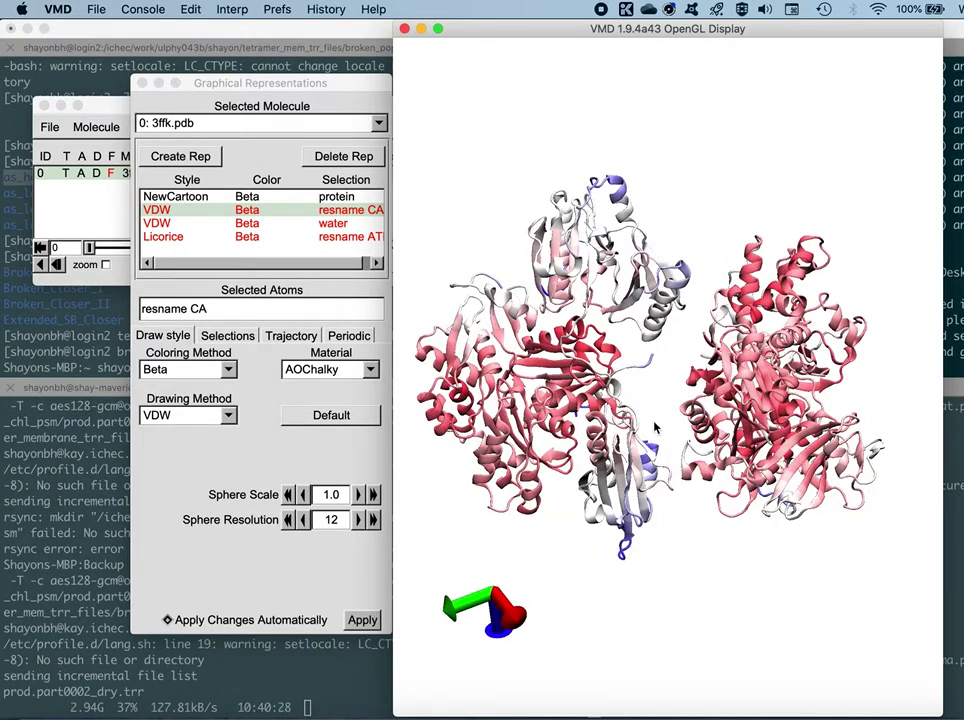
{"action": "scroll", "coordinate": [495, 337], "scroll_direction": "up", "scroll_amount": 5}
{"action": "left_click_drag", "start_coordinate": [628, 431], "coordinate": [416, 425]}
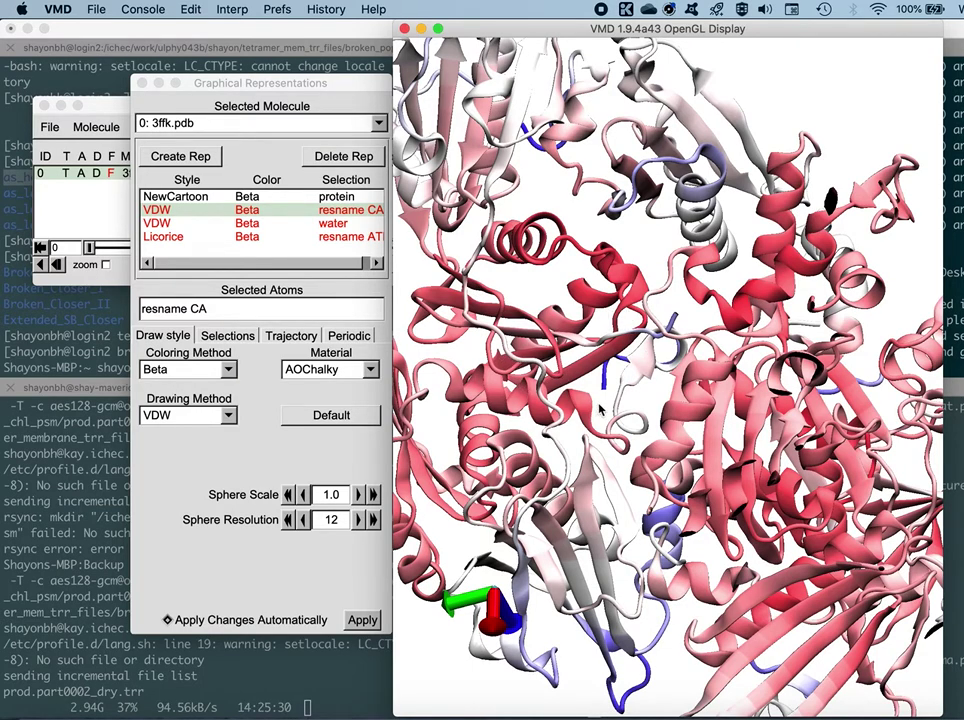
{"action": "scroll", "coordinate": [600, 409], "scroll_direction": "down", "scroll_amount": 10}
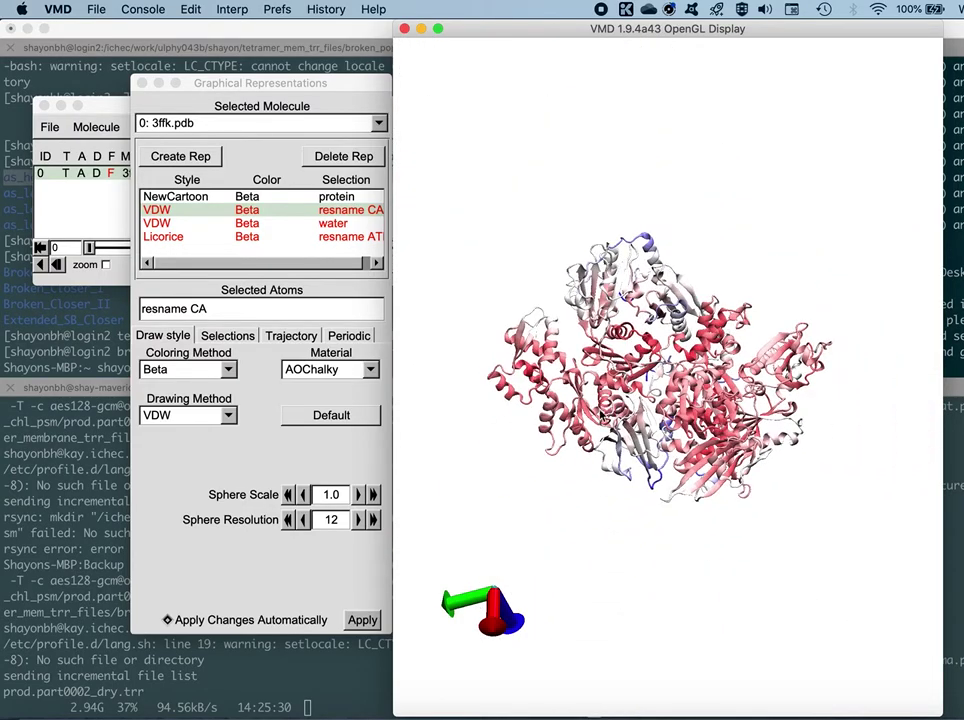
{"action": "left_click_drag", "start_coordinate": [633, 518], "coordinate": [697, 490]}
{"action": "scroll", "coordinate": [694, 494], "scroll_direction": "up", "scroll_amount": 5}
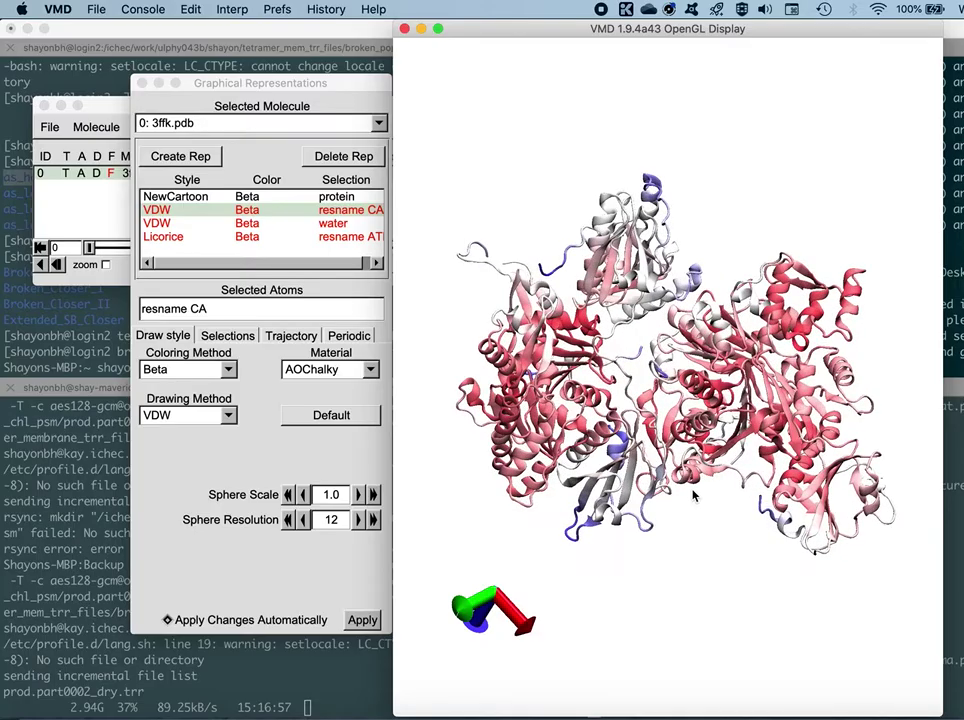
{"action": "left_click_drag", "start_coordinate": [629, 398], "coordinate": [573, 387]}
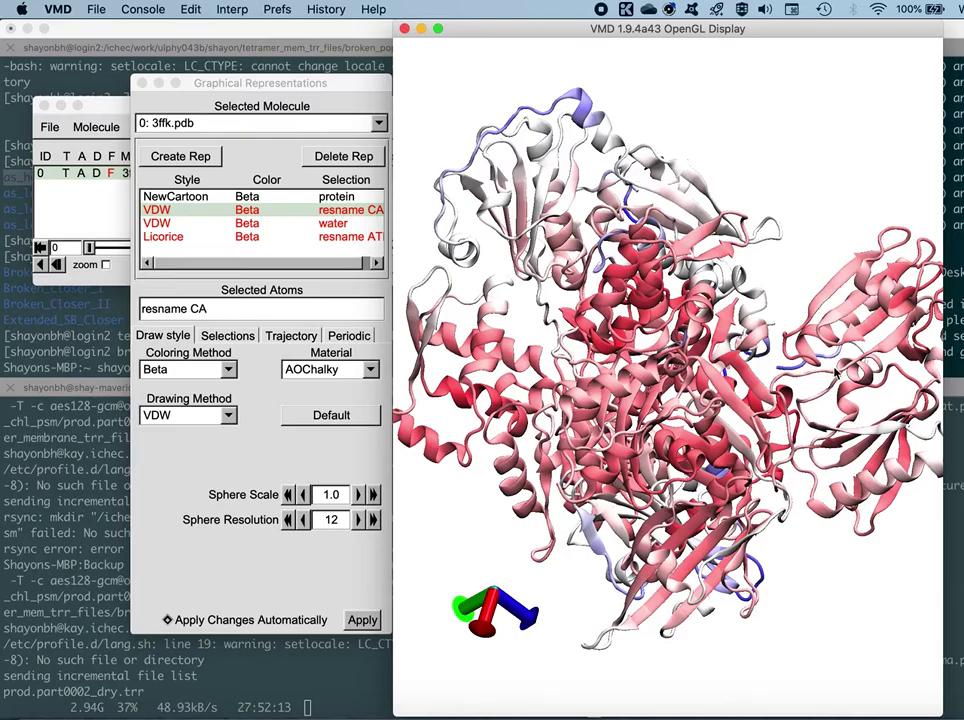
Rotate the protein about its vertical axis and zoom out until both lobes fit in view
{"action": "left_click_drag", "start_coordinate": [814, 567], "coordinate": [728, 593]}
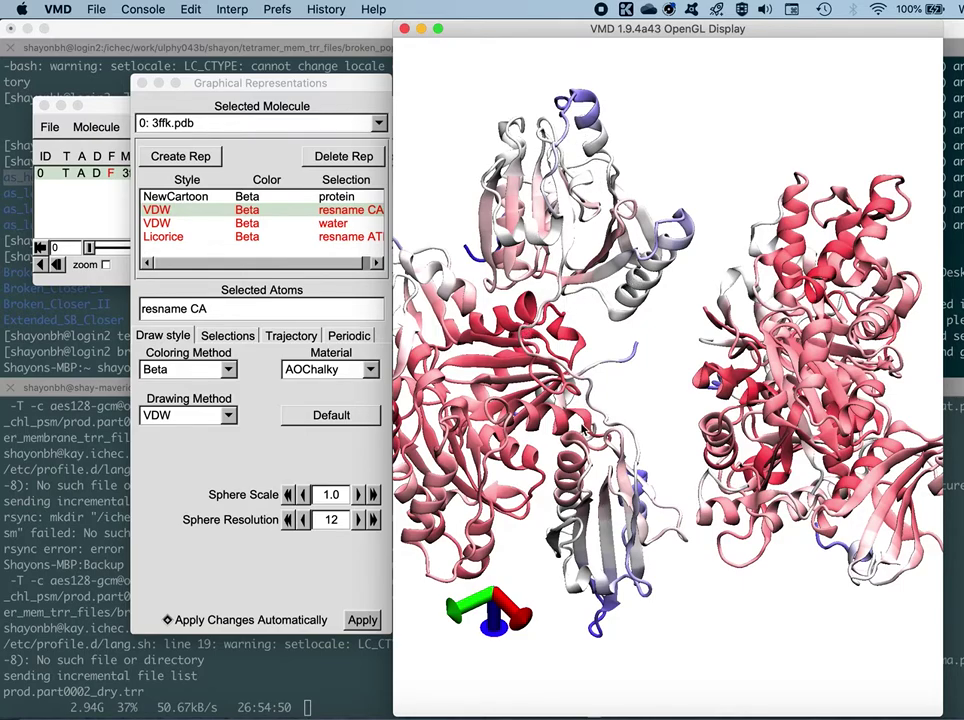
{"action": "scroll", "coordinate": [678, 579], "scroll_direction": "down", "scroll_amount": 5}
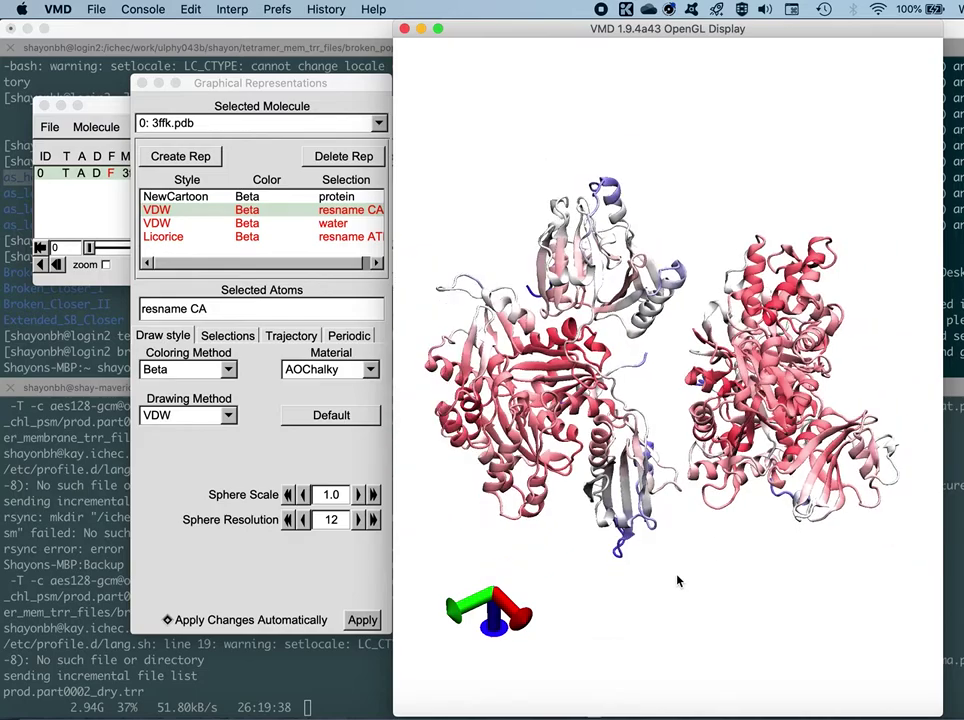
{"action": "scroll", "coordinate": [634, 358], "scroll_direction": "down", "scroll_amount": 1}
{"action": "left_click_drag", "start_coordinate": [634, 358], "coordinate": [568, 290]}
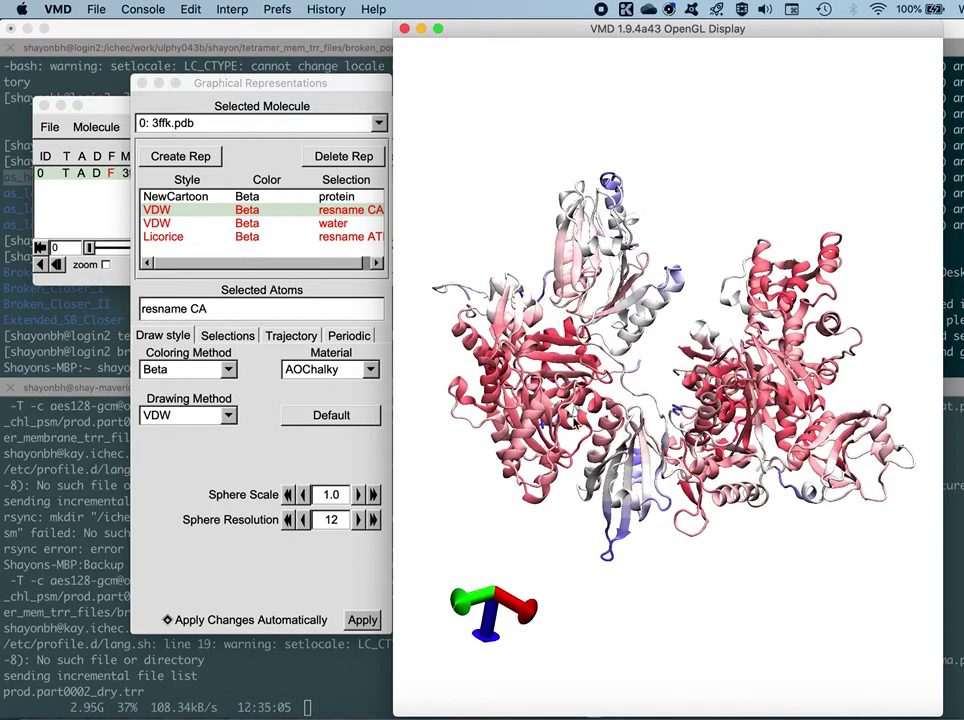
{"action": "left_click_drag", "start_coordinate": [545, 376], "coordinate": [727, 582]}
{"action": "scroll", "coordinate": [713, 538], "scroll_direction": "up", "scroll_amount": 5}
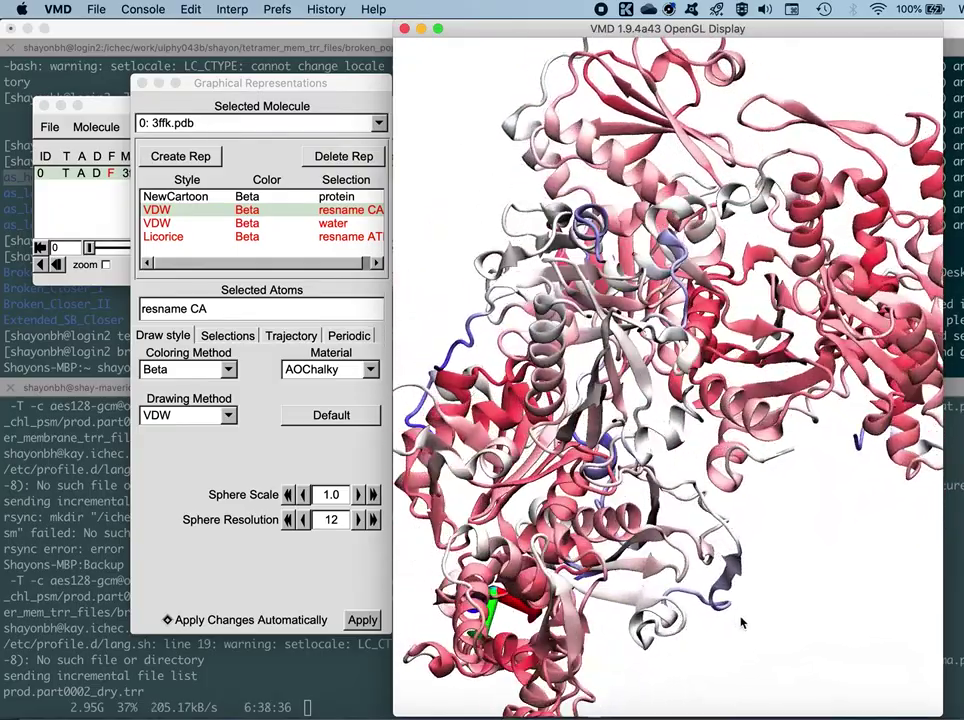
{"action": "left_click_drag", "start_coordinate": [594, 307], "coordinate": [793, 541]}
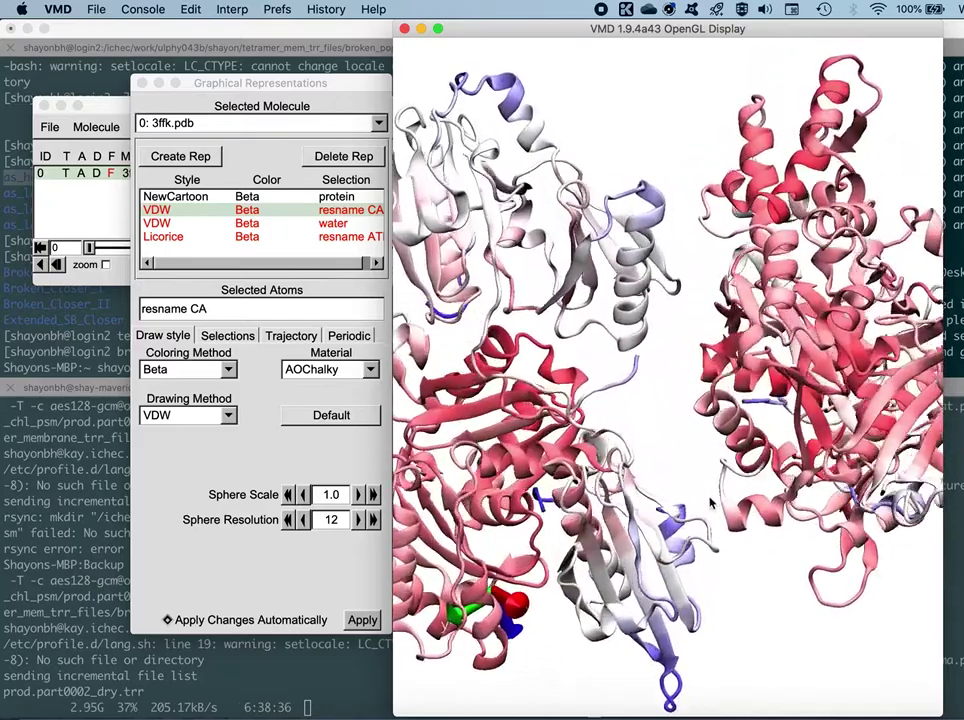
{"action": "scroll", "coordinate": [508, 335], "scroll_direction": "down", "scroll_amount": 3}
{"action": "scroll", "coordinate": [508, 335], "scroll_direction": "down", "scroll_amount": 4}
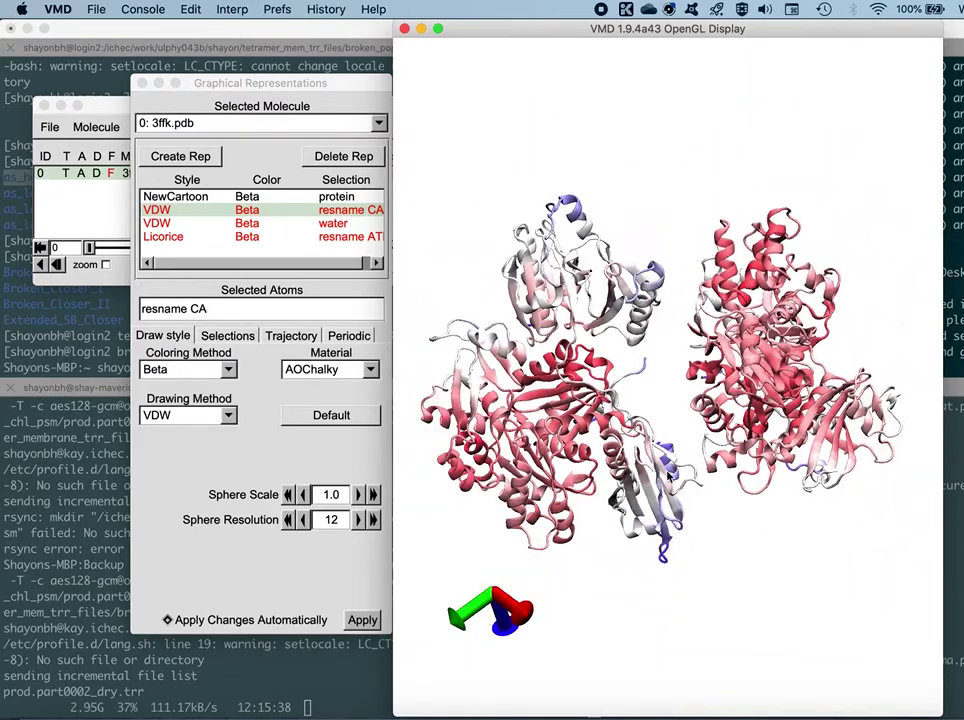
{"action": "left_click_drag", "start_coordinate": [704, 570], "coordinate": [757, 568]}
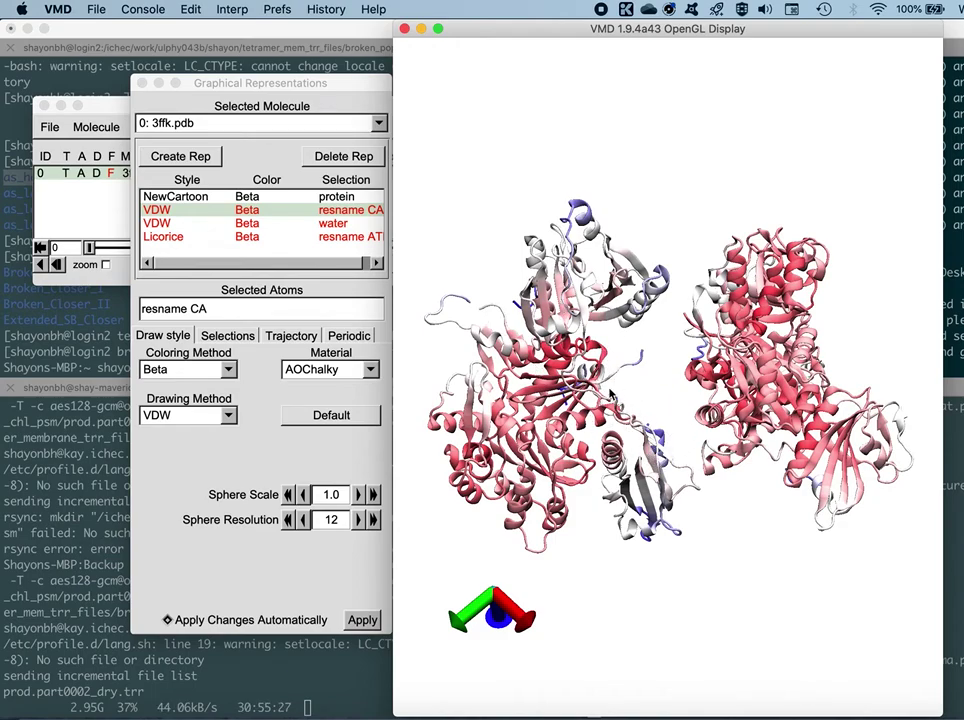
{"action": "left_click_drag", "start_coordinate": [614, 345], "coordinate": [534, 376]}
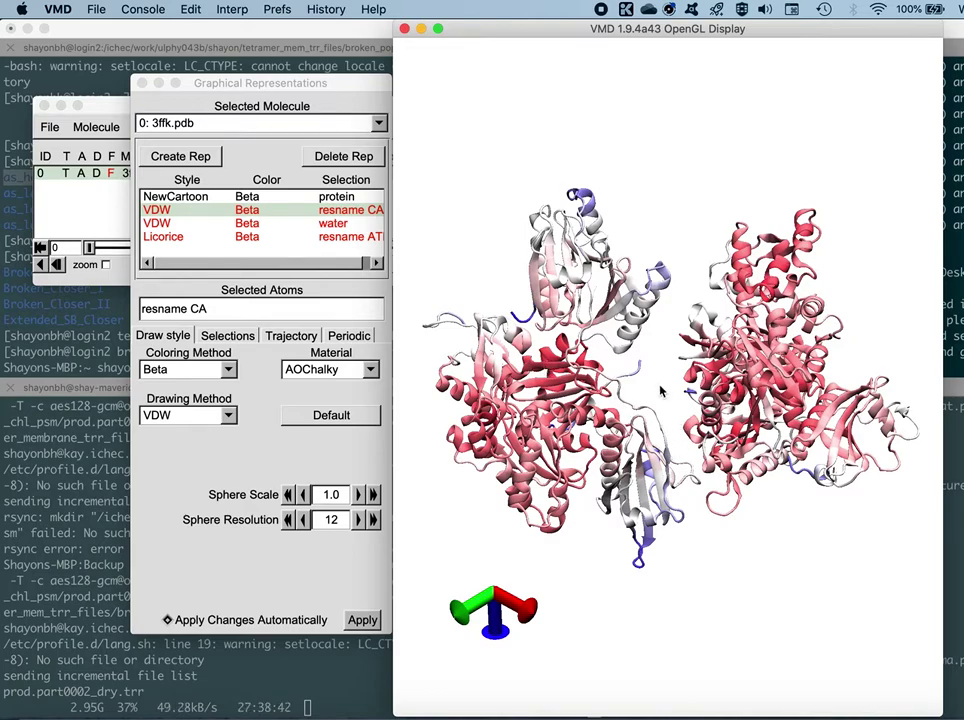
{"action": "left_click_drag", "start_coordinate": [640, 550], "coordinate": [624, 508]}
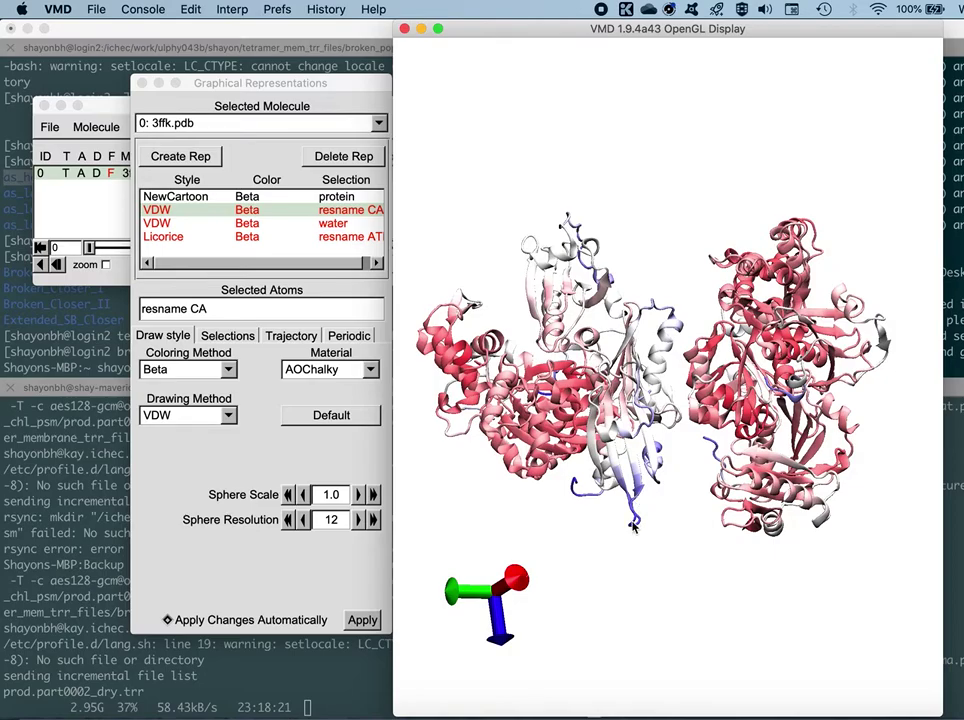
{"action": "left_click_drag", "start_coordinate": [650, 529], "coordinate": [700, 579]}
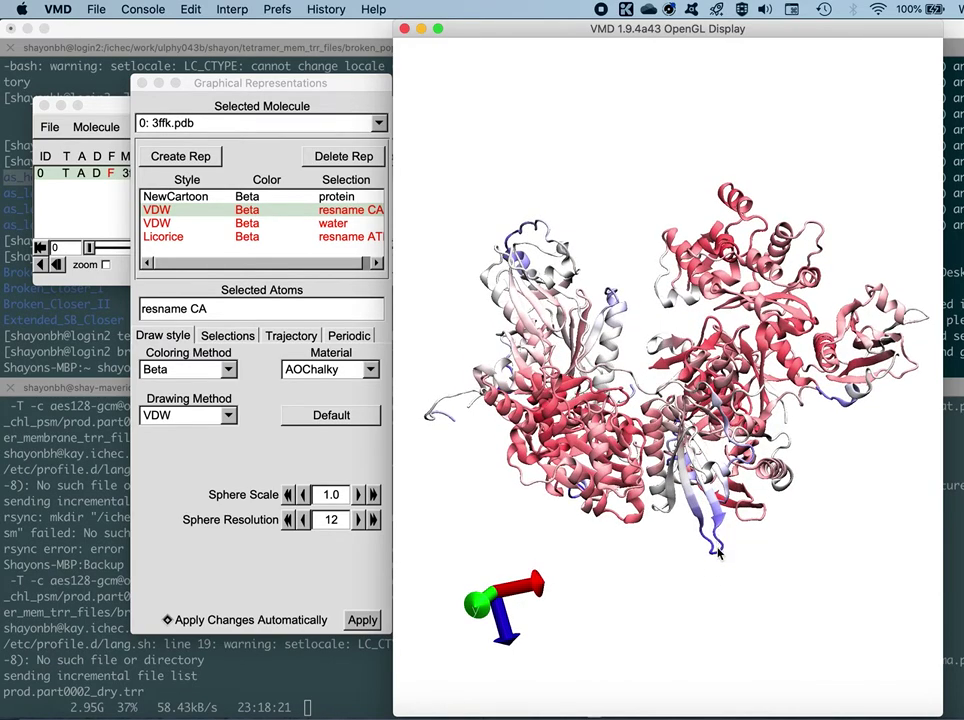
{"action": "left_click_drag", "start_coordinate": [563, 300], "coordinate": [604, 257]}
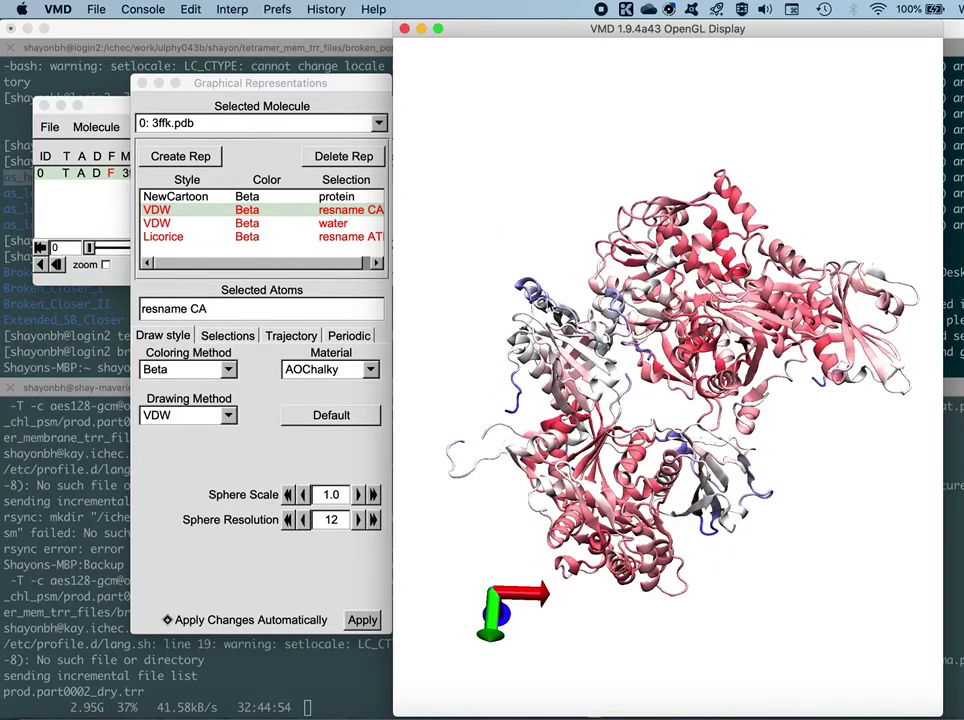
{"action": "left_click_drag", "start_coordinate": [559, 306], "coordinate": [727, 549]}
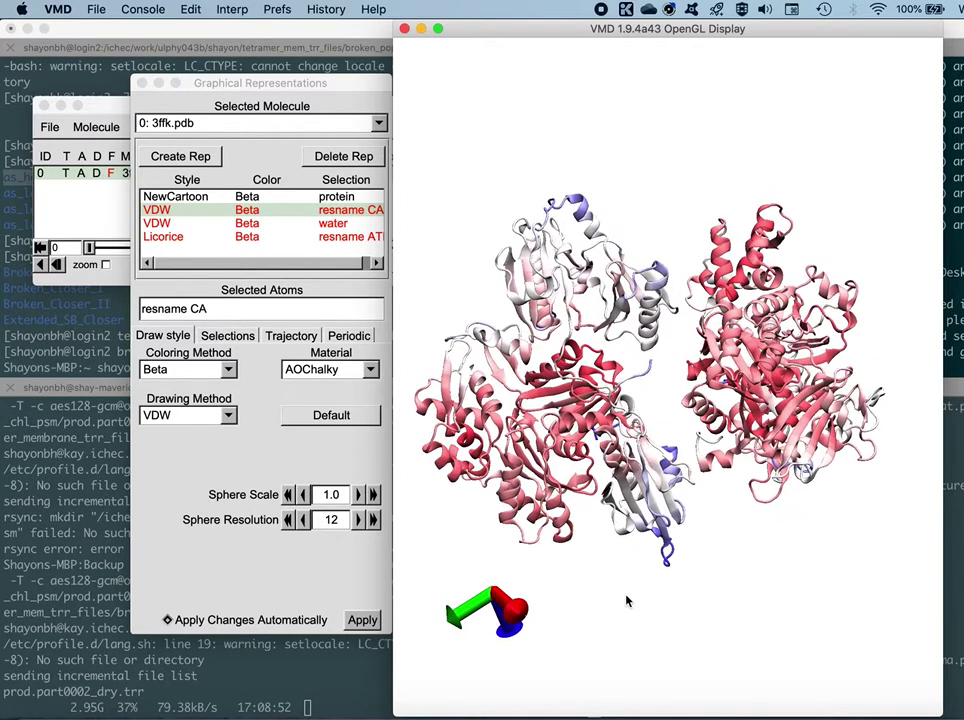
Hide the NewCartoon protein and show only the resname CA spheres
{"action": "double_click", "coordinate": [209, 198]}
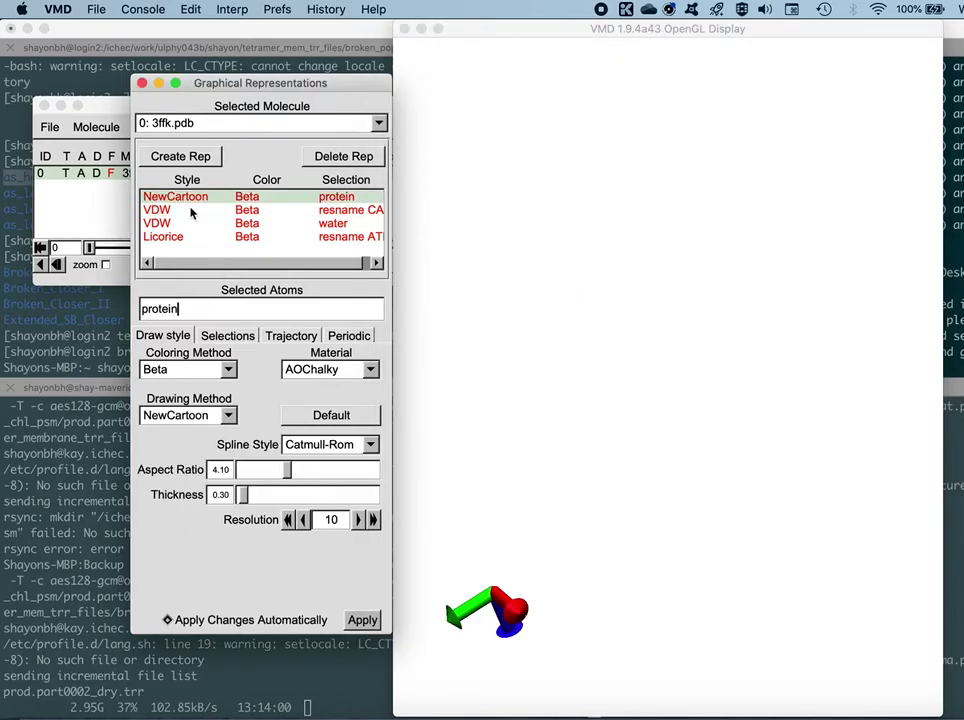
{"action": "double_click", "coordinate": [243, 211]}
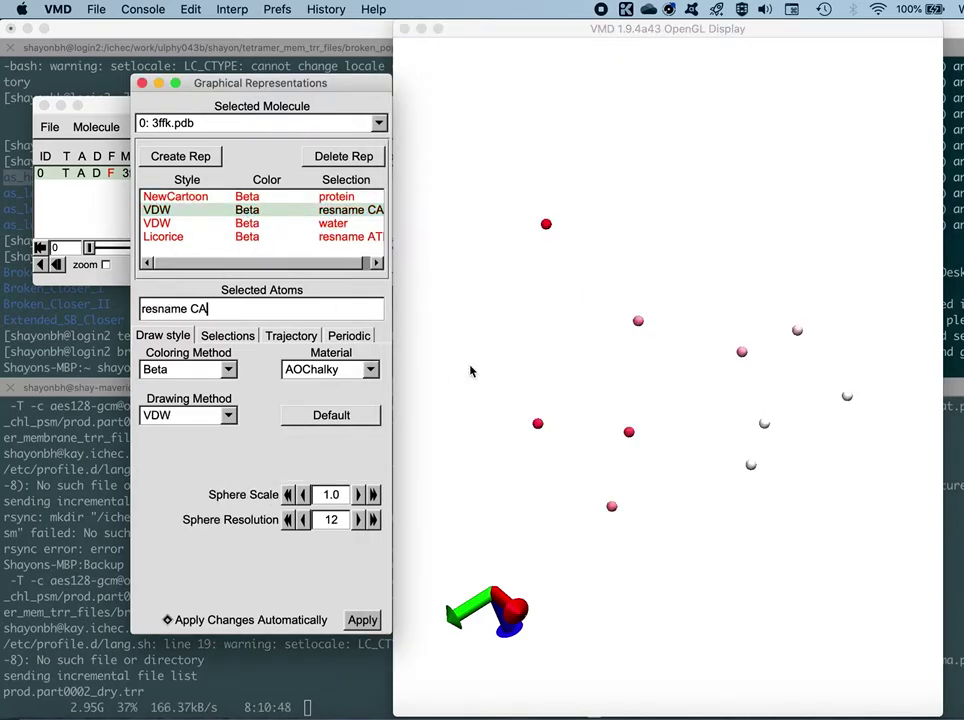
{"action": "mouse_move", "coordinate": [609, 400]}
{"action": "left_mouse_down"}
{"action": "mouse_move", "coordinate": [609, 377]}
{"action": "mouse_move", "coordinate": [622, 404]}
{"action": "mouse_move", "coordinate": [613, 413]}
{"action": "left_mouse_up"}
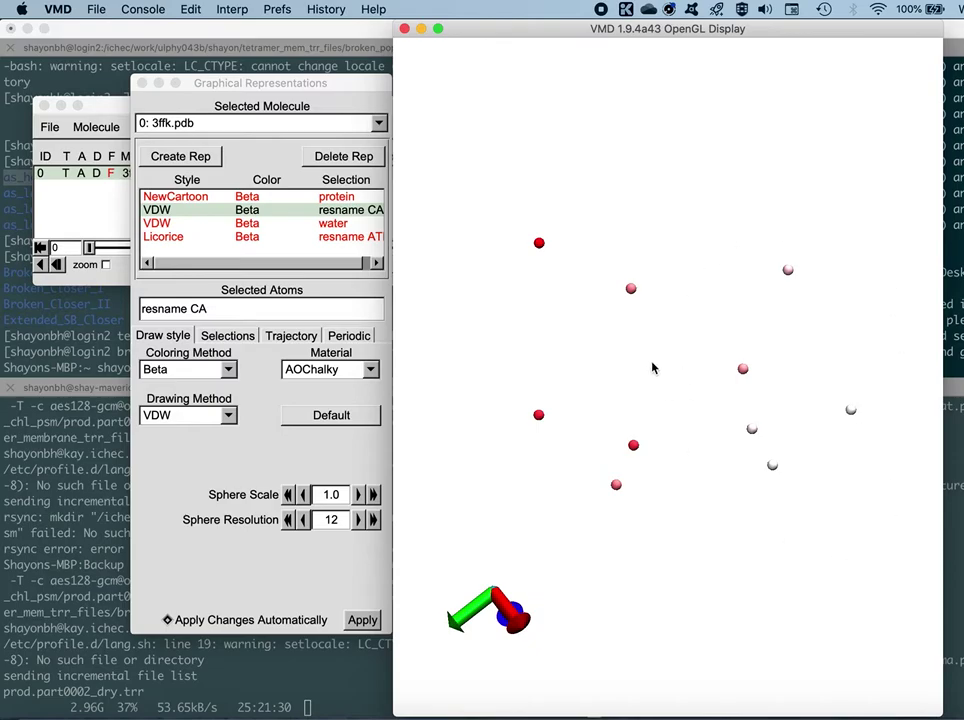
Swap the CA spheres for the Beta-coloured water spheres and rotate them to inspect
{"action": "double_click", "coordinate": [242, 210]}
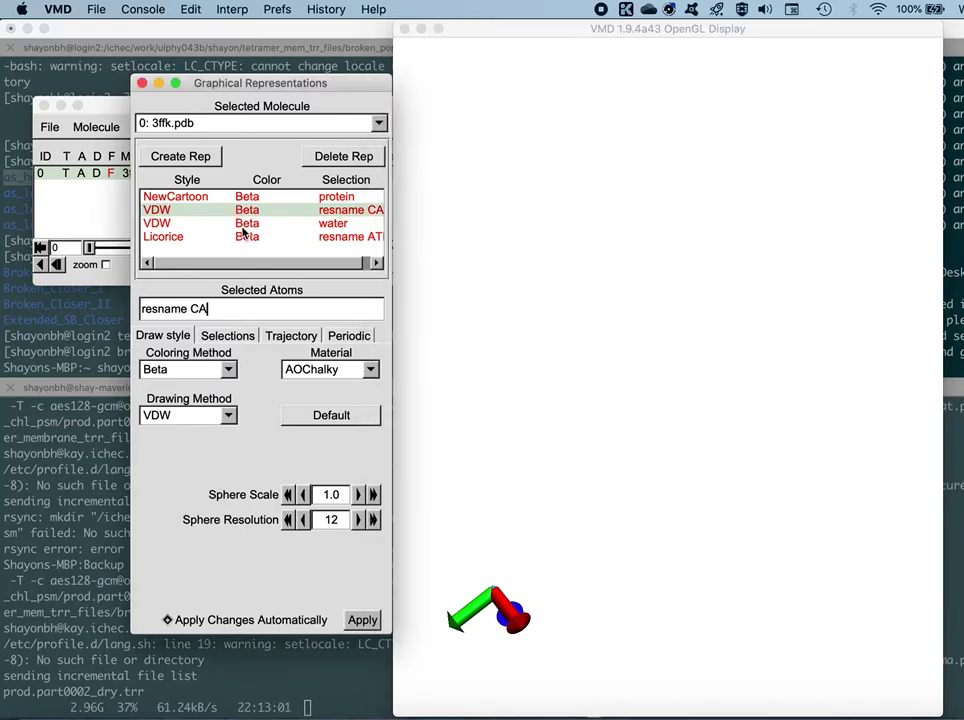
{"action": "double_click", "coordinate": [242, 224]}
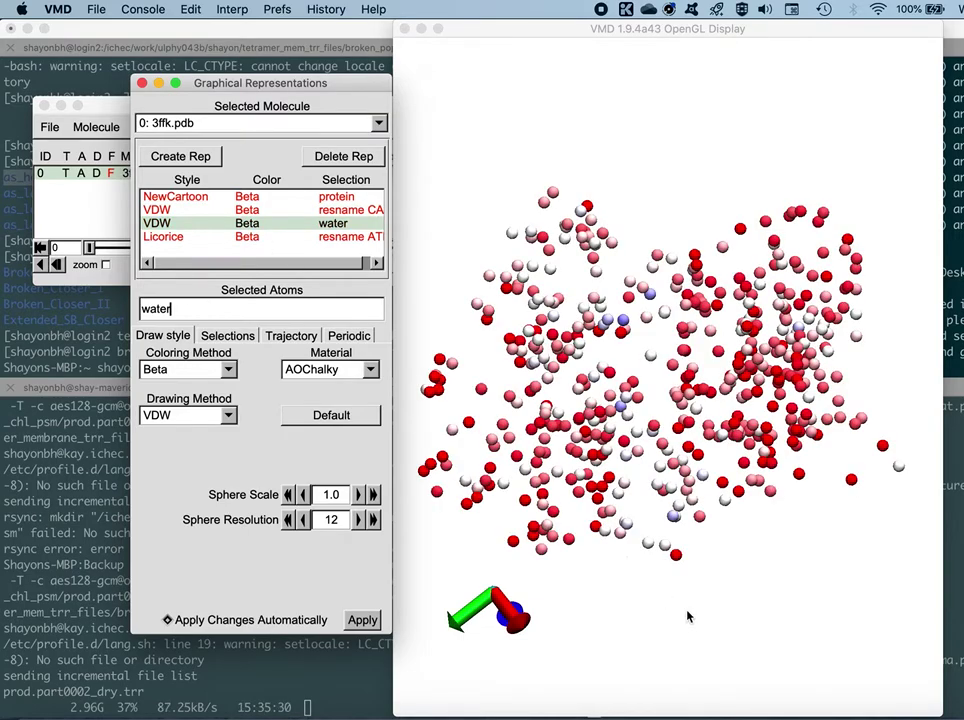
{"action": "left_click_drag", "start_coordinate": [688, 614], "coordinate": [654, 398]}
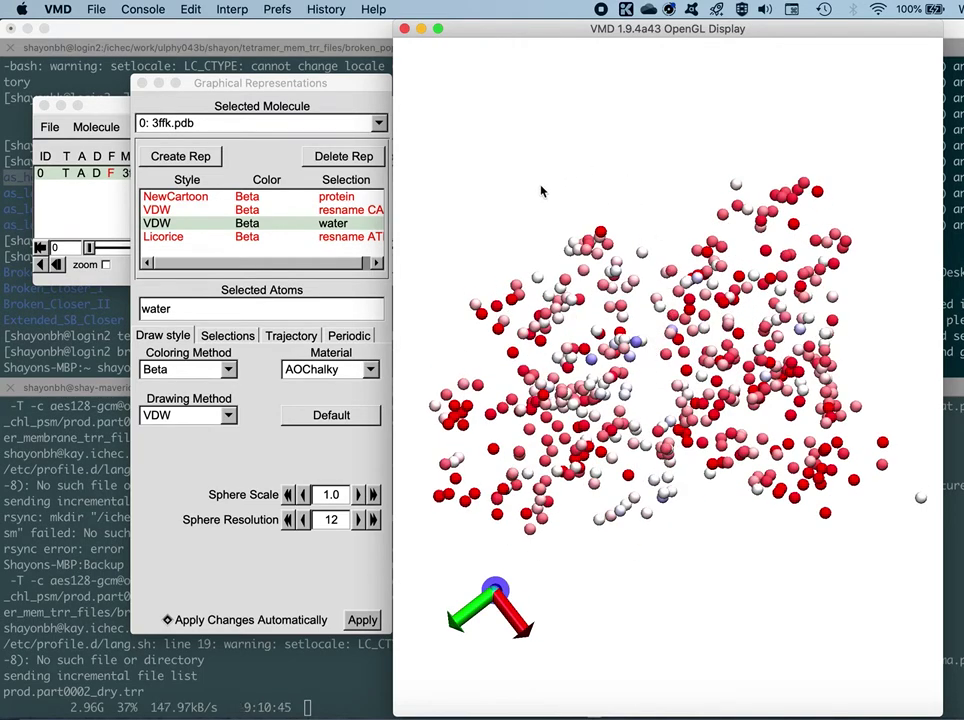
{"action": "left_click_drag", "start_coordinate": [650, 389], "coordinate": [638, 340]}
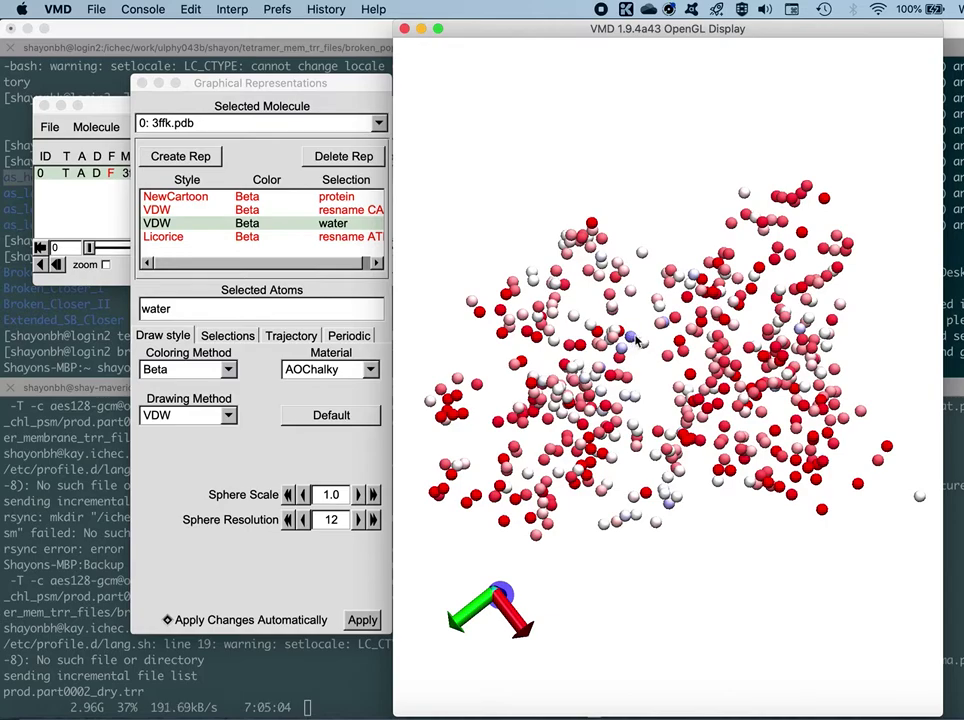
{"action": "left_click_drag", "start_coordinate": [637, 341], "coordinate": [677, 423]}
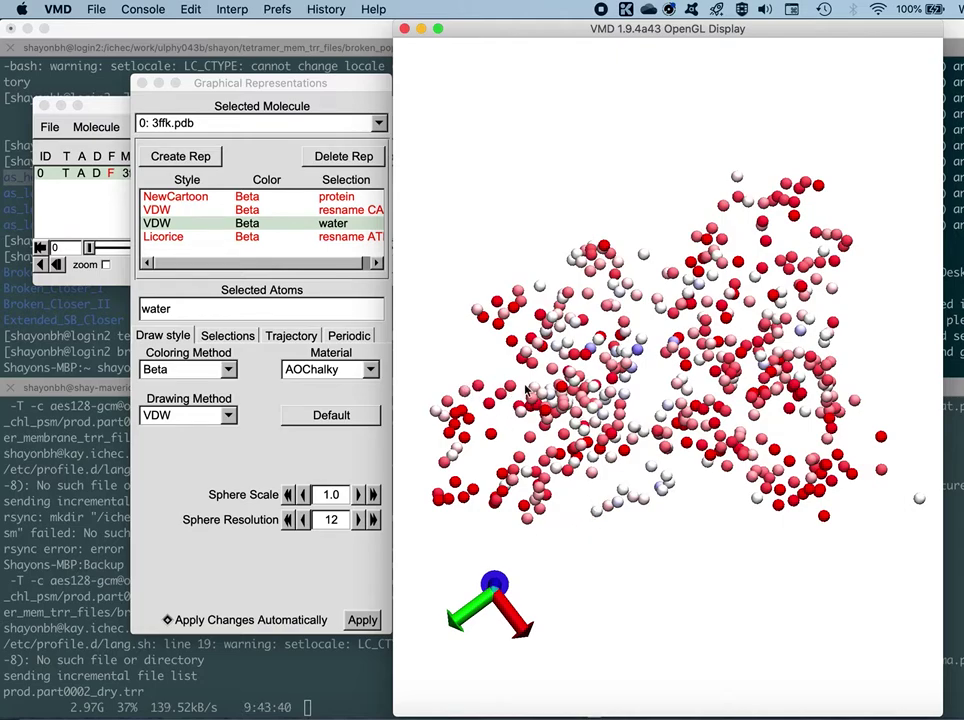
Hide the water and ATP licorice representations, then move Graphical Representations aside to uncover VMD Main
{"action": "double_click", "coordinate": [305, 225]}
{"action": "double_click", "coordinate": [315, 237]}
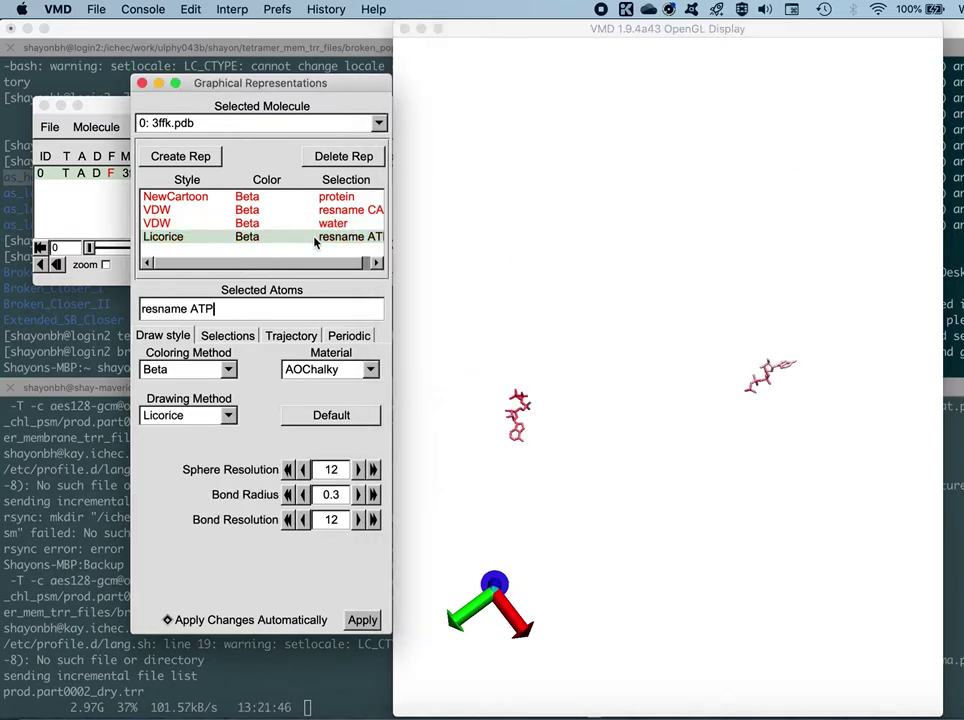
{"action": "mouse_move", "coordinate": [642, 502]}
{"action": "left_mouse_down"}
{"action": "mouse_move", "coordinate": [658, 511]}
{"action": "mouse_move", "coordinate": [654, 491]}
{"action": "mouse_move", "coordinate": [605, 507]}
{"action": "mouse_move", "coordinate": [665, 473]}
{"action": "mouse_move", "coordinate": [636, 446]}
{"action": "mouse_move", "coordinate": [643, 499]}
{"action": "mouse_move", "coordinate": [632, 502]}
{"action": "left_mouse_up"}
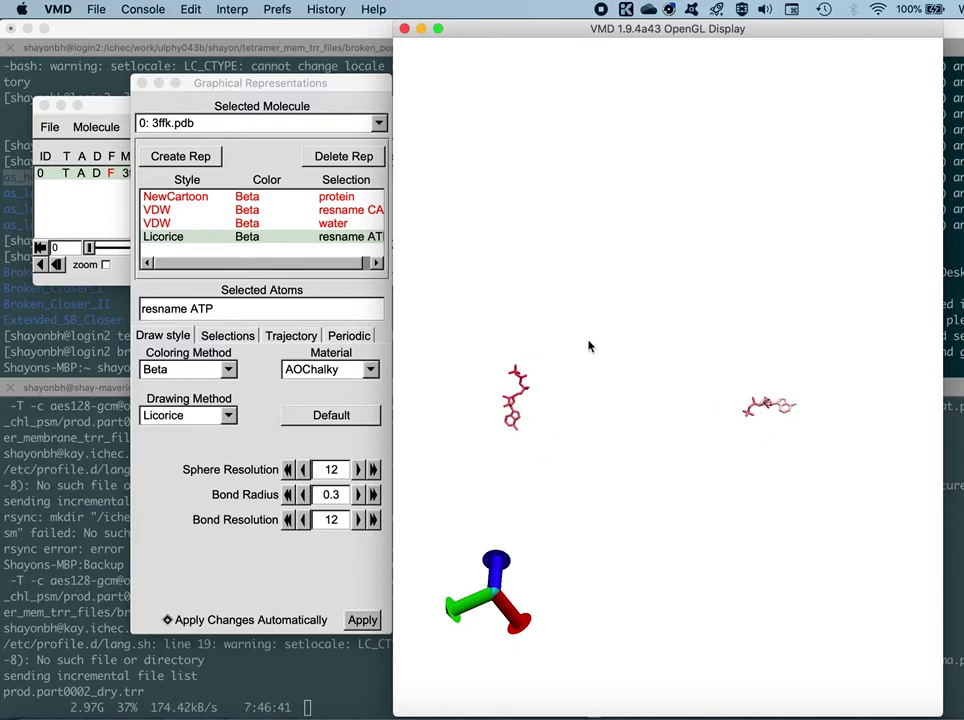
{"action": "double_click", "coordinate": [279, 237]}
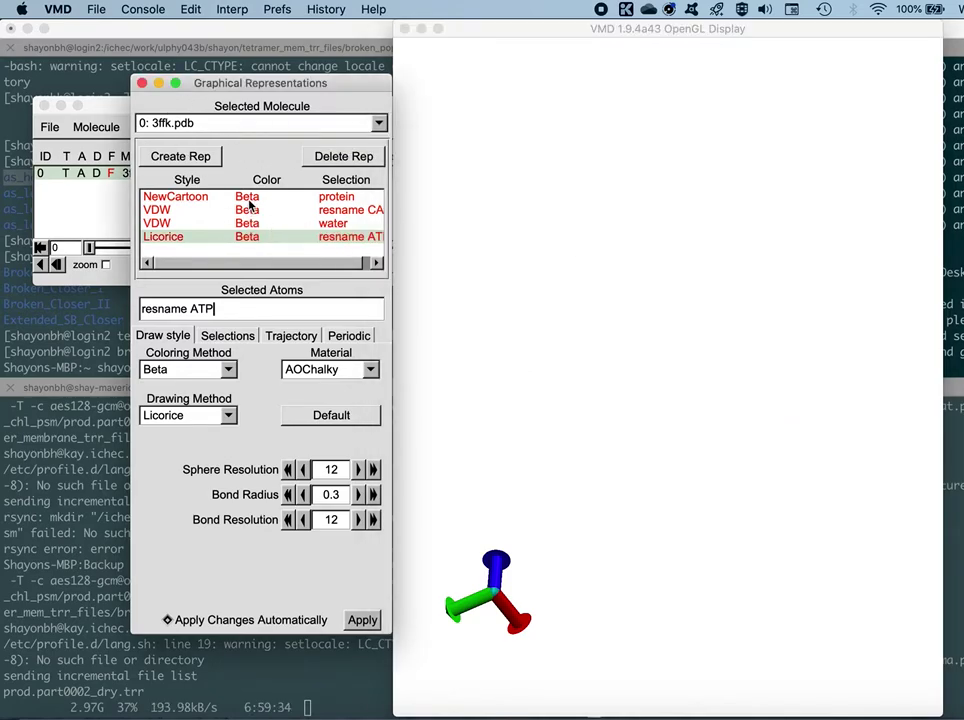
{"action": "left_click_drag", "start_coordinate": [235, 84], "coordinate": [607, 136]}
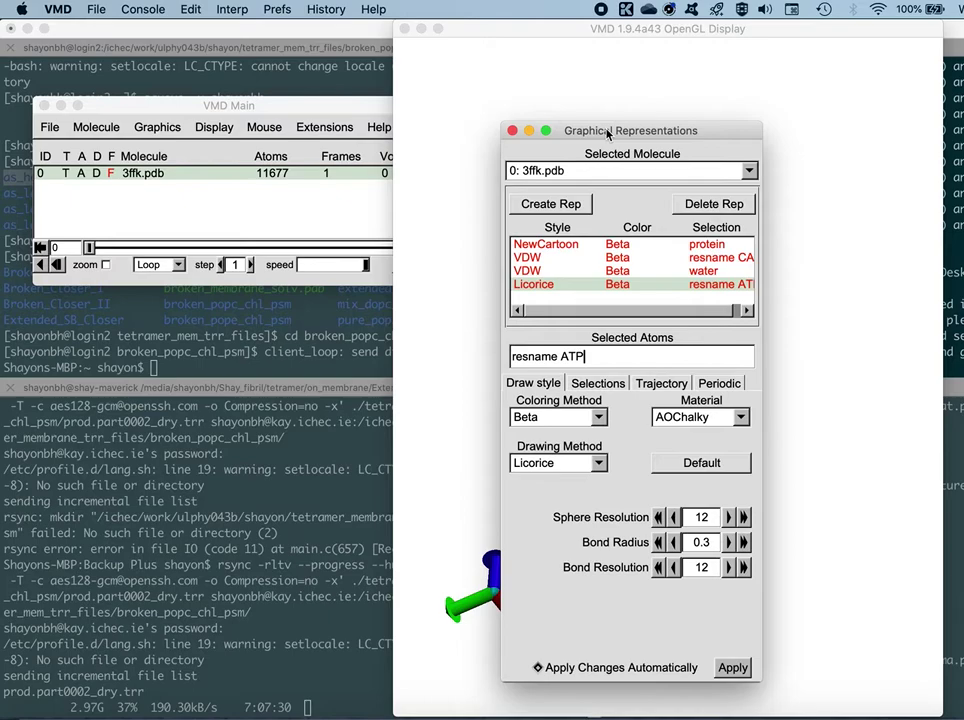
Rearrange the Representations and Main windows and go to Extensions > Analysis in VMD Main
{"action": "left_click_drag", "start_coordinate": [607, 133], "coordinate": [631, 133]}
{"action": "left_click_drag", "start_coordinate": [350, 106], "coordinate": [345, 98]}
{"action": "left_click", "coordinate": [310, 116]}
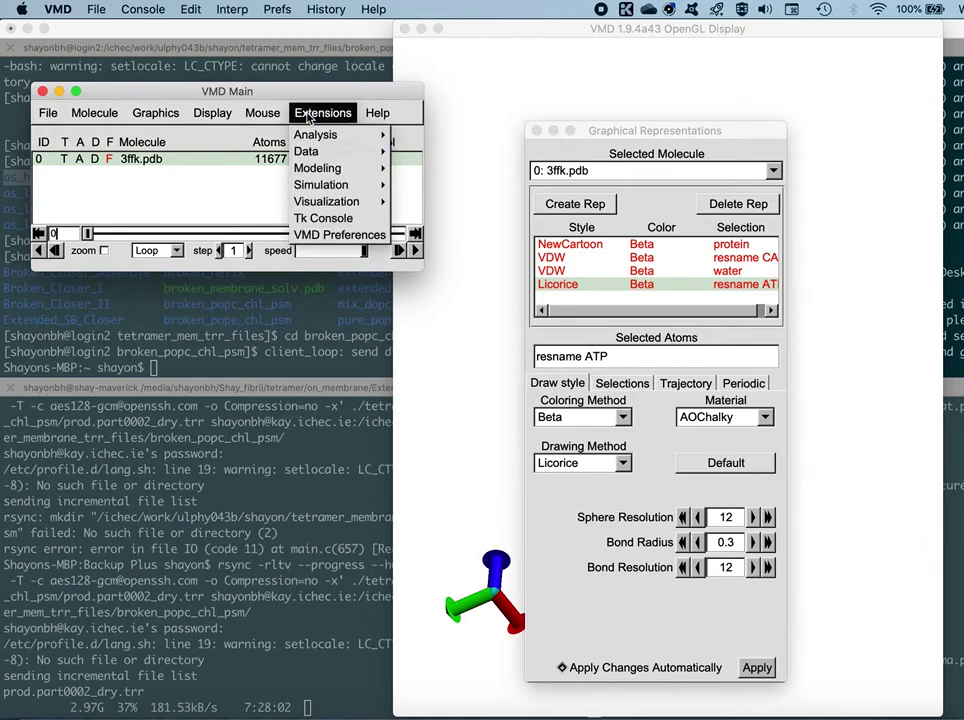
{"action": "mouse_move", "coordinate": [324, 136]}
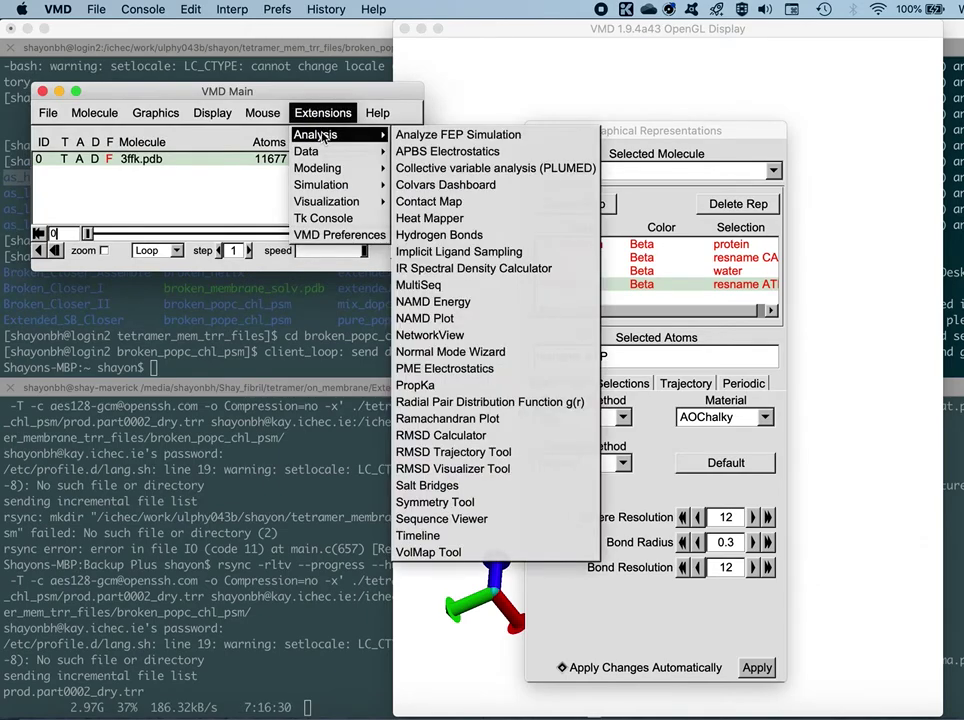
Open the Sequence Viewer for 3ffk.pdb and select the NewCartoon representation
{"action": "left_click", "coordinate": [473, 519]}
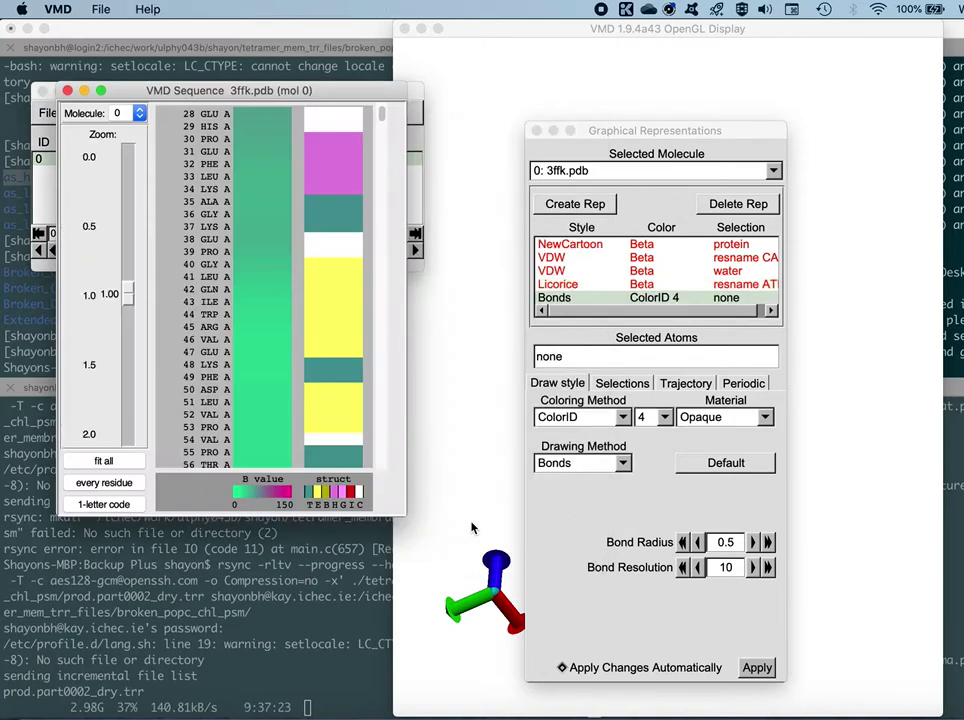
{"action": "left_click_drag", "start_coordinate": [314, 97], "coordinate": [374, 234]}
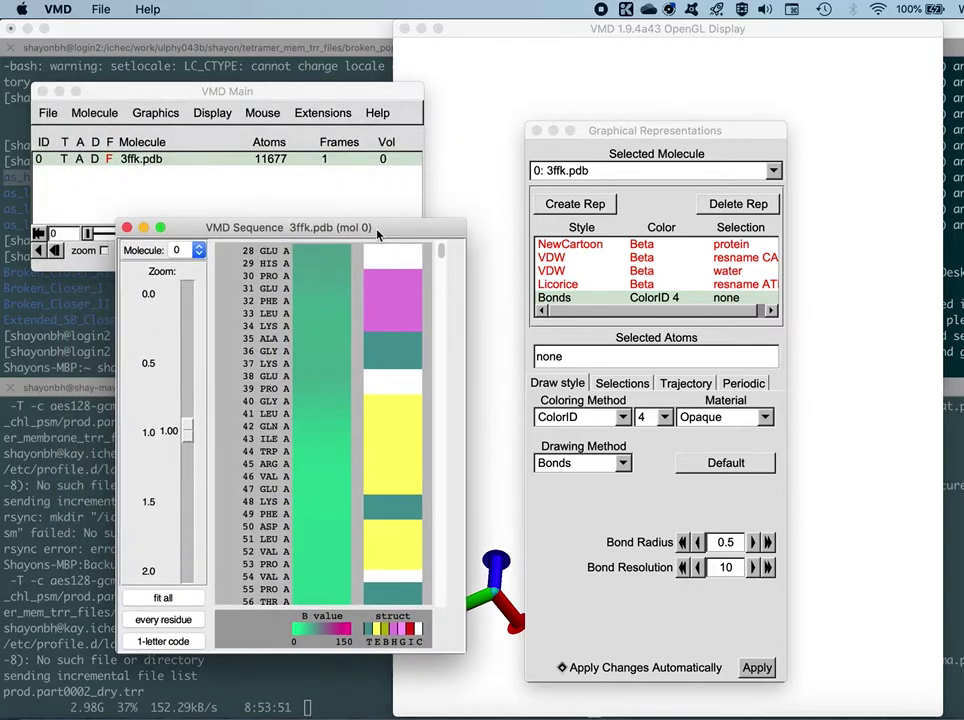
{"action": "left_click", "coordinate": [566, 245]}
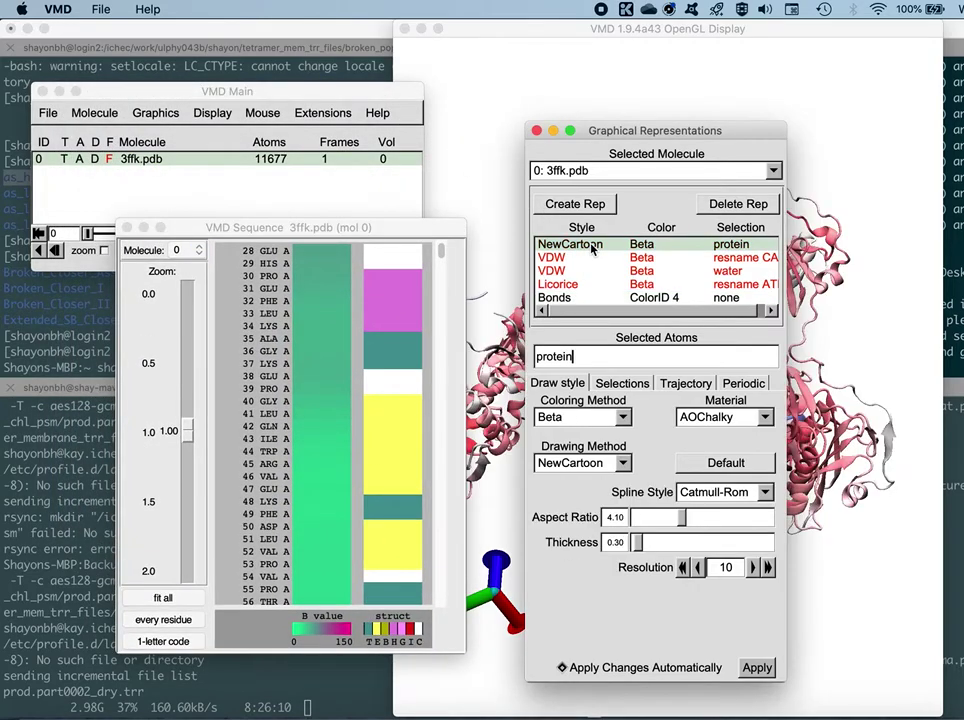
{"action": "left_click_drag", "start_coordinate": [610, 135], "coordinate": [843, 92]}
{"action": "left_click", "coordinate": [790, 256]}
Rotate the Beta-coloured protein cartoon and place the Sequence Viewer back beside it
{"action": "left_click_drag", "start_coordinate": [700, 512], "coordinate": [652, 516]}
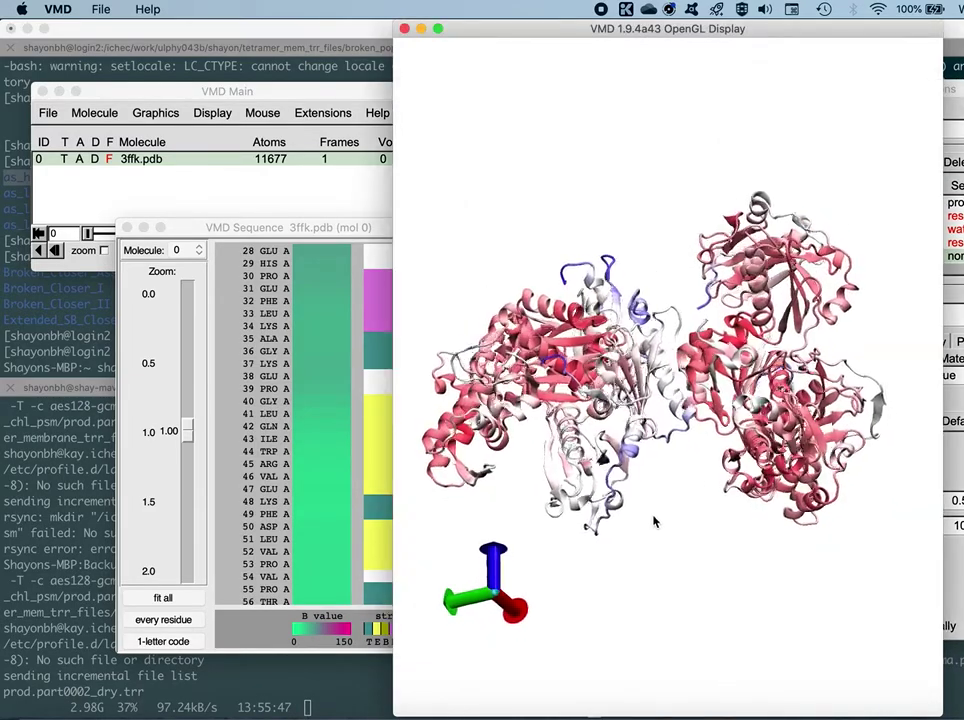
{"action": "left_click_drag", "start_coordinate": [637, 551], "coordinate": [778, 543]}
{"action": "left_click_drag", "start_coordinate": [714, 555], "coordinate": [704, 527]}
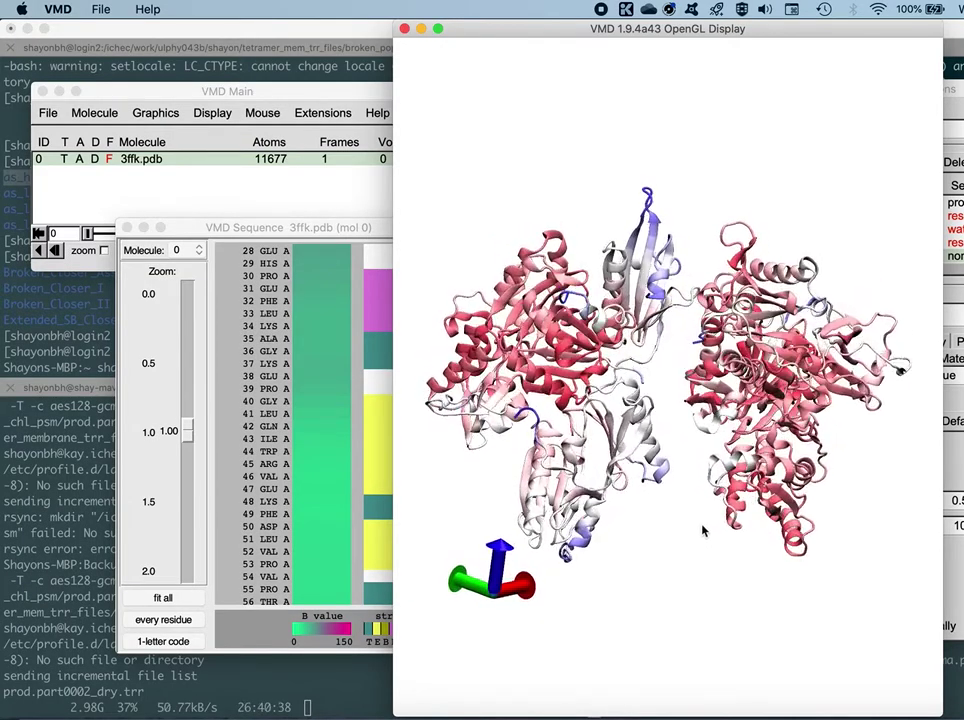
{"action": "left_click_drag", "start_coordinate": [289, 227], "coordinate": [245, 195]}
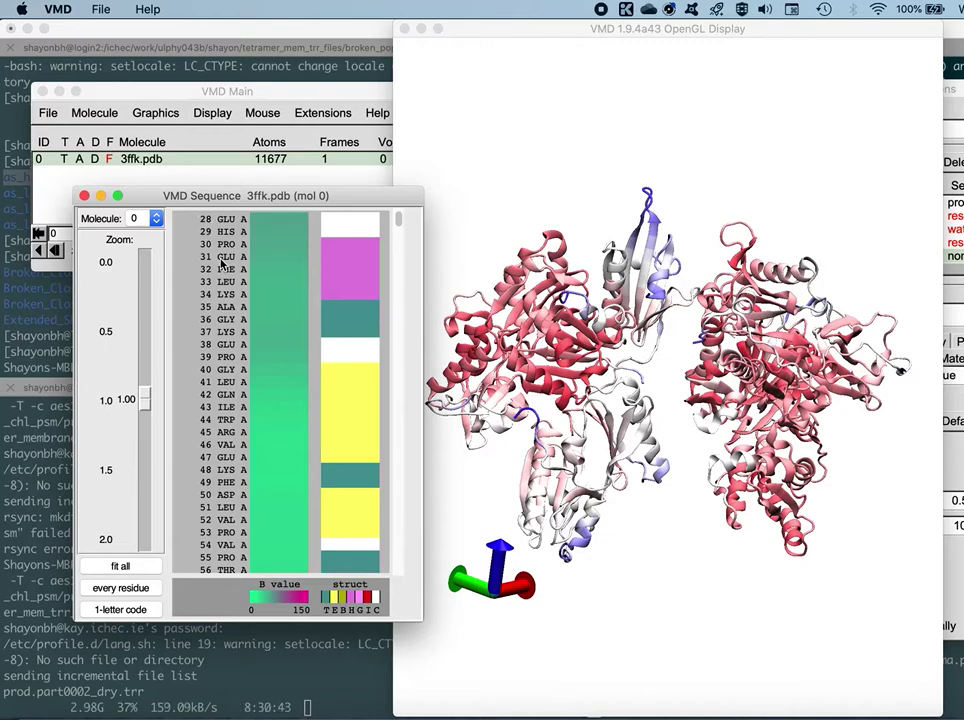
{"action": "left_click_drag", "start_coordinate": [396, 217], "coordinate": [398, 594]}
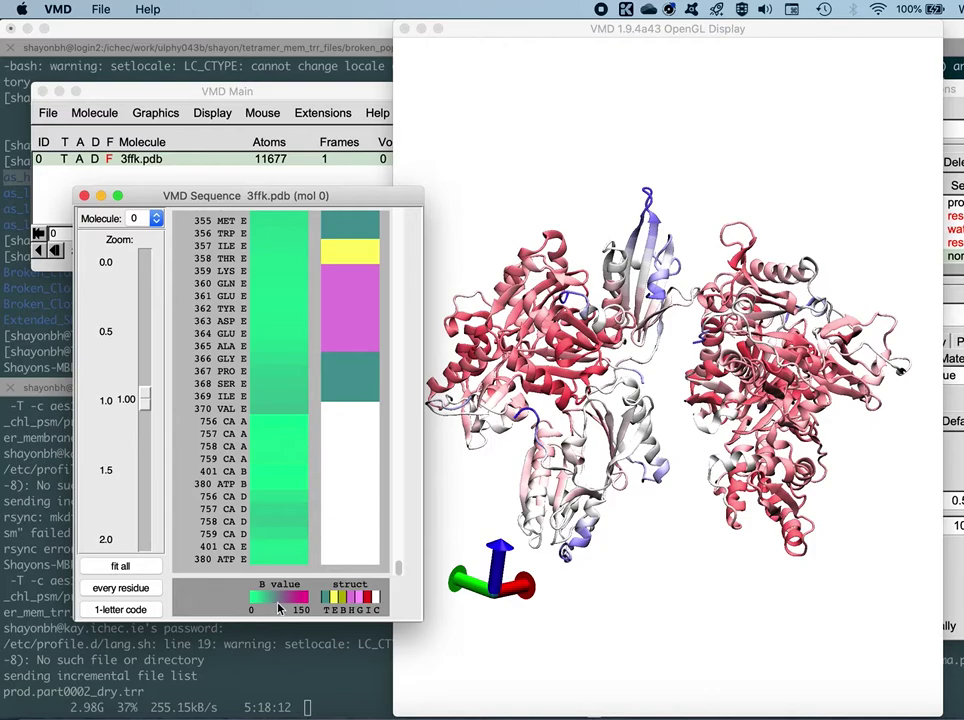
{"action": "scroll", "coordinate": [400, 571], "scroll_direction": "up", "scroll_amount": 3}
{"action": "scroll", "coordinate": [400, 571], "scroll_direction": "up", "scroll_amount": 15}
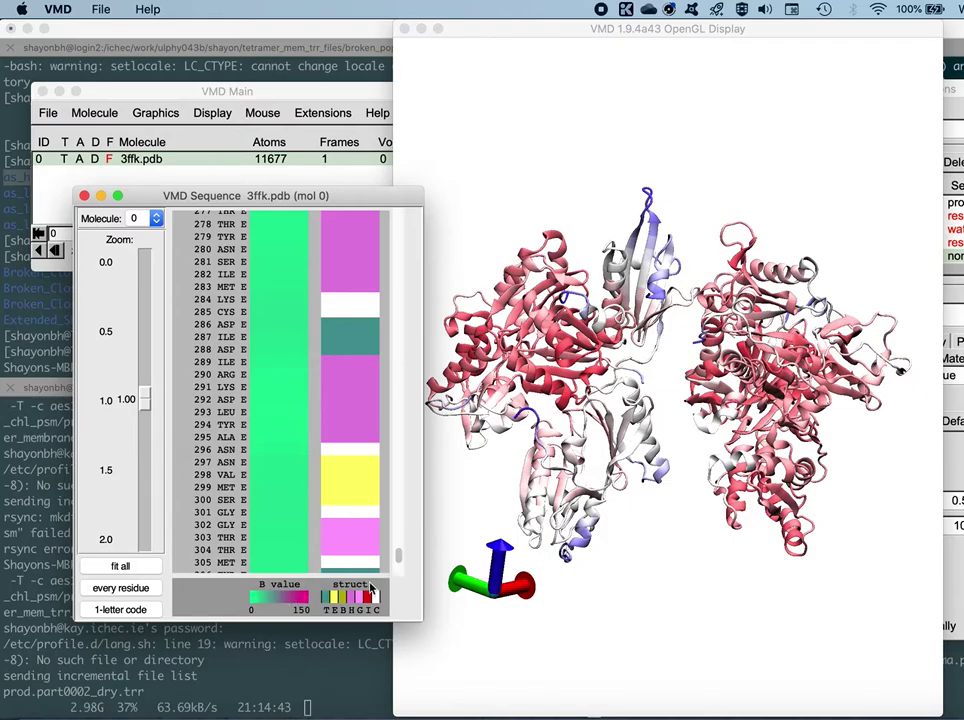
{"action": "scroll", "coordinate": [398, 553], "scroll_direction": "up", "scroll_amount": 3}
{"action": "left_click_drag", "start_coordinate": [398, 553], "coordinate": [398, 217]}
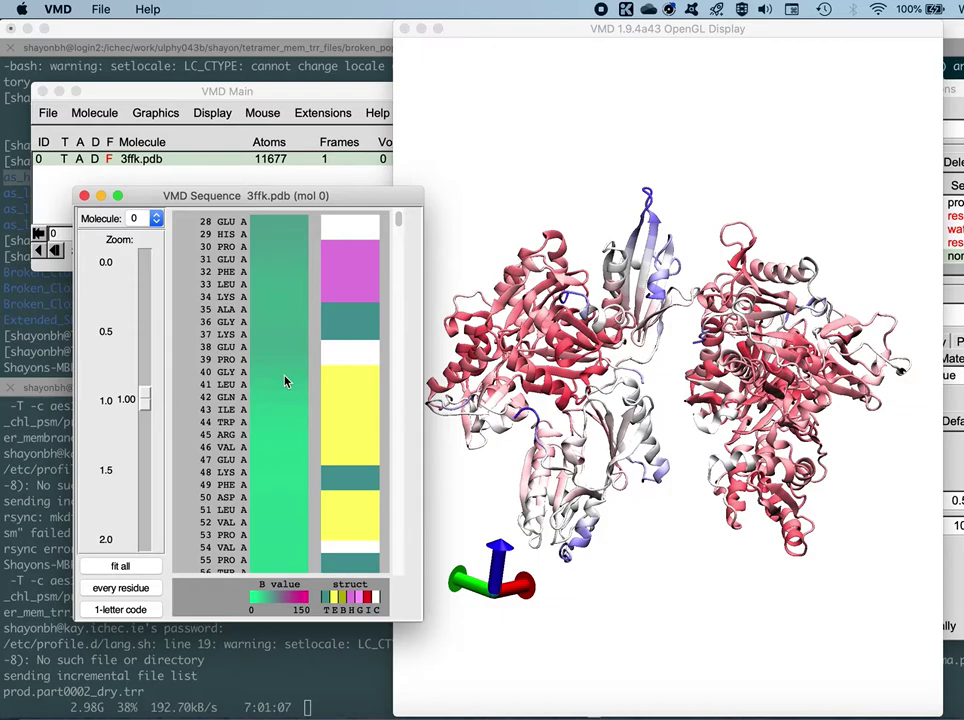
Highlight residue 28 GLU A and rotate the protein to locate it
{"action": "left_click", "coordinate": [238, 224]}
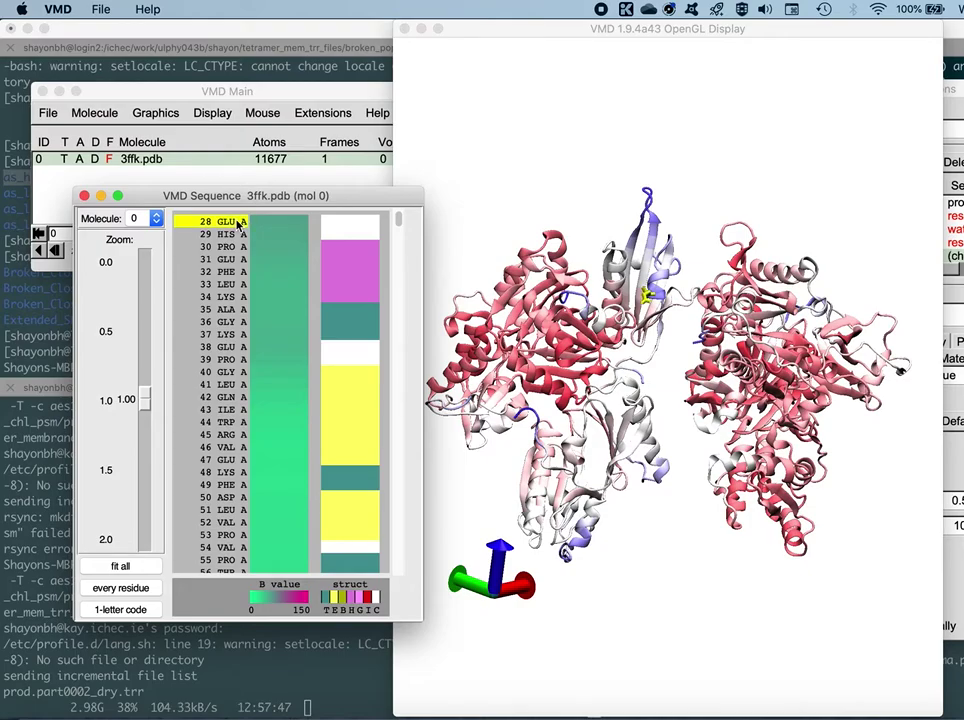
{"action": "left_click", "coordinate": [624, 581]}
{"action": "left_click_drag", "start_coordinate": [624, 581], "coordinate": [630, 582]}
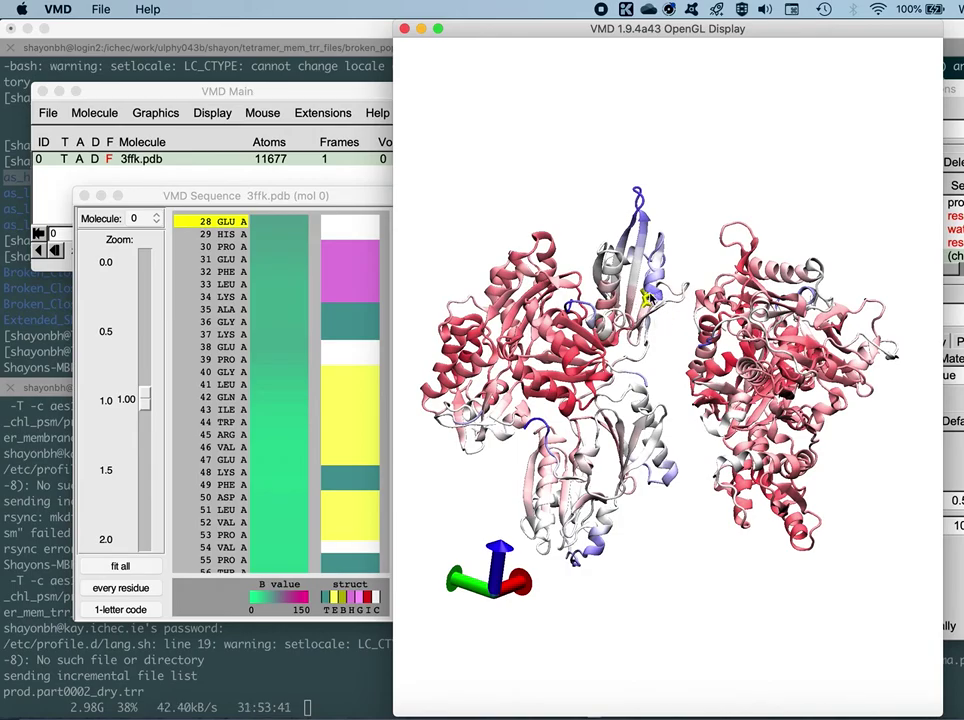
{"action": "left_click_drag", "start_coordinate": [663, 349], "coordinate": [672, 372]}
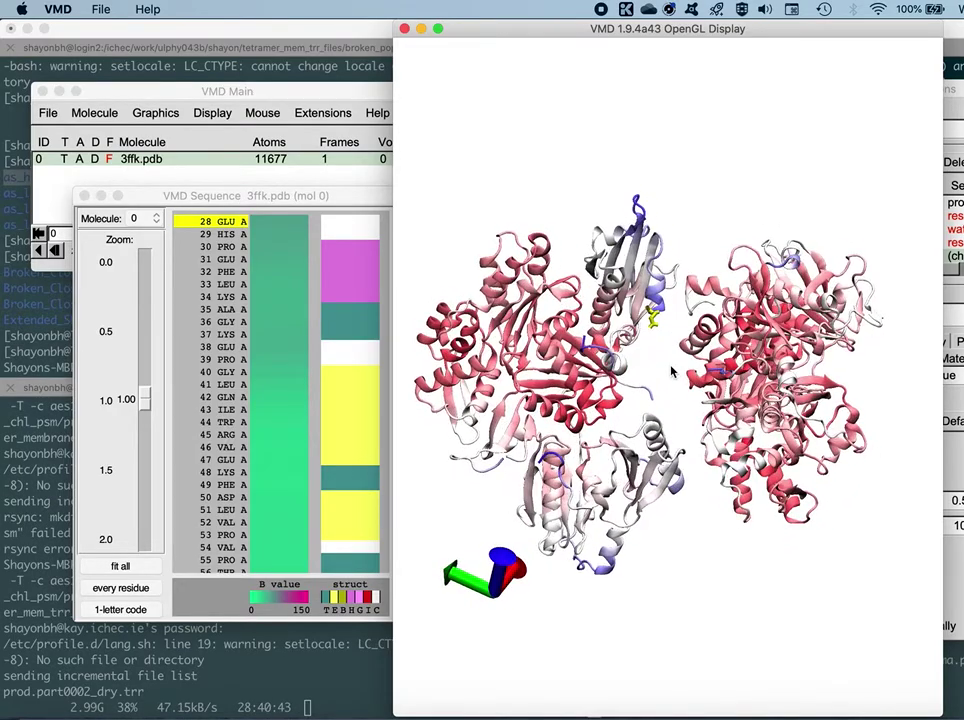
Extend the highlight to residues 28–41 of chain A and zoom in on the yellow segment
{"action": "left_click", "coordinate": [232, 226]}
{"action": "left_click_drag", "start_coordinate": [232, 226], "coordinate": [242, 386]}
{"action": "left_click_drag", "start_coordinate": [646, 342], "coordinate": [668, 300]}
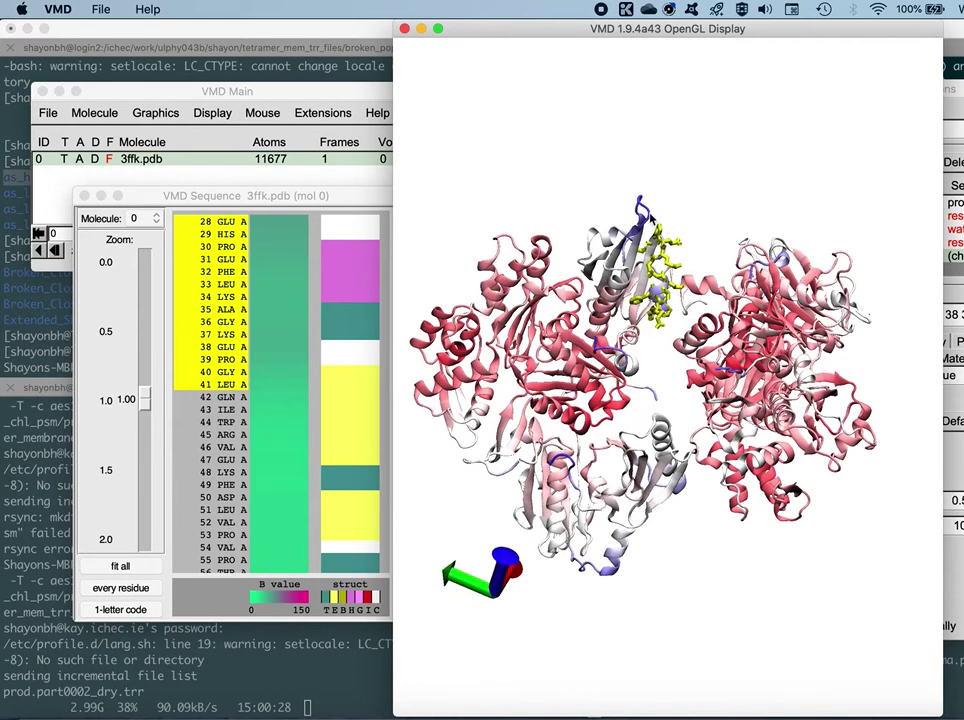
{"action": "left_click_drag", "start_coordinate": [661, 209], "coordinate": [592, 374]}
{"action": "scroll", "coordinate": [657, 388], "scroll_direction": "up", "scroll_amount": 2}
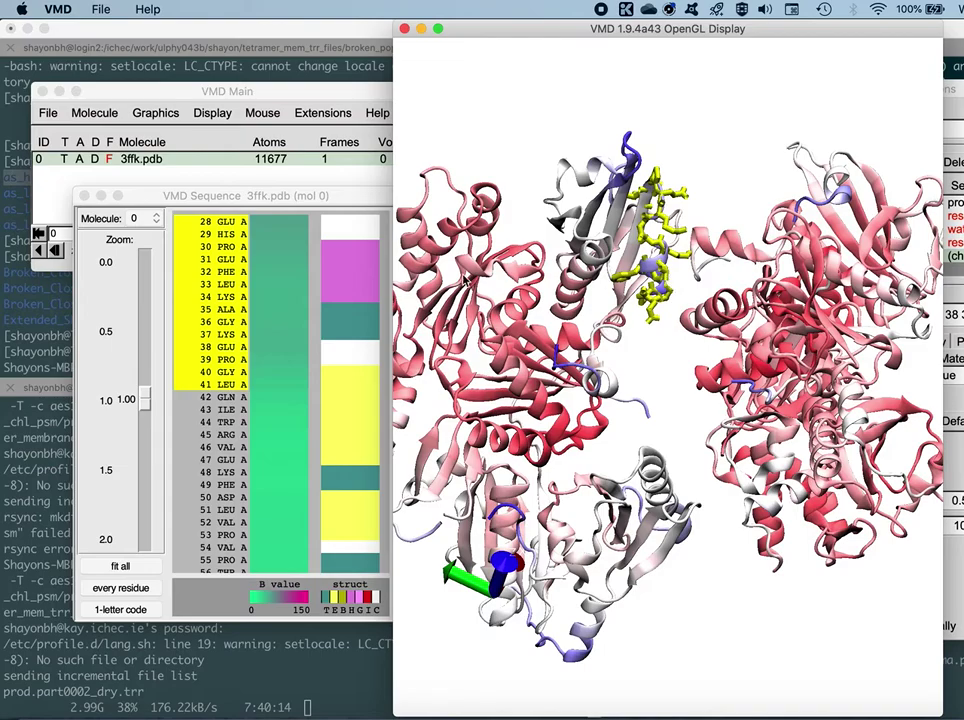
{"action": "left_click_drag", "start_coordinate": [255, 191], "coordinate": [218, 197]}
{"action": "left_click_drag", "start_coordinate": [620, 320], "coordinate": [673, 361]}
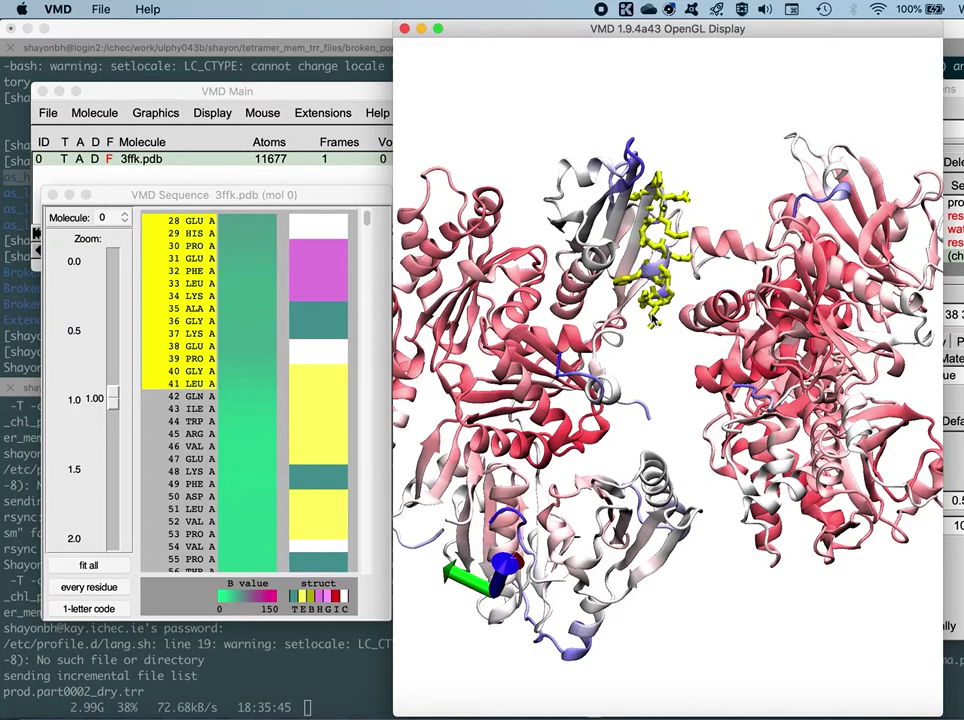
Bring the Sequence Viewer forward and highlight only residue 43 ILE A
{"action": "left_click", "coordinate": [260, 183]}
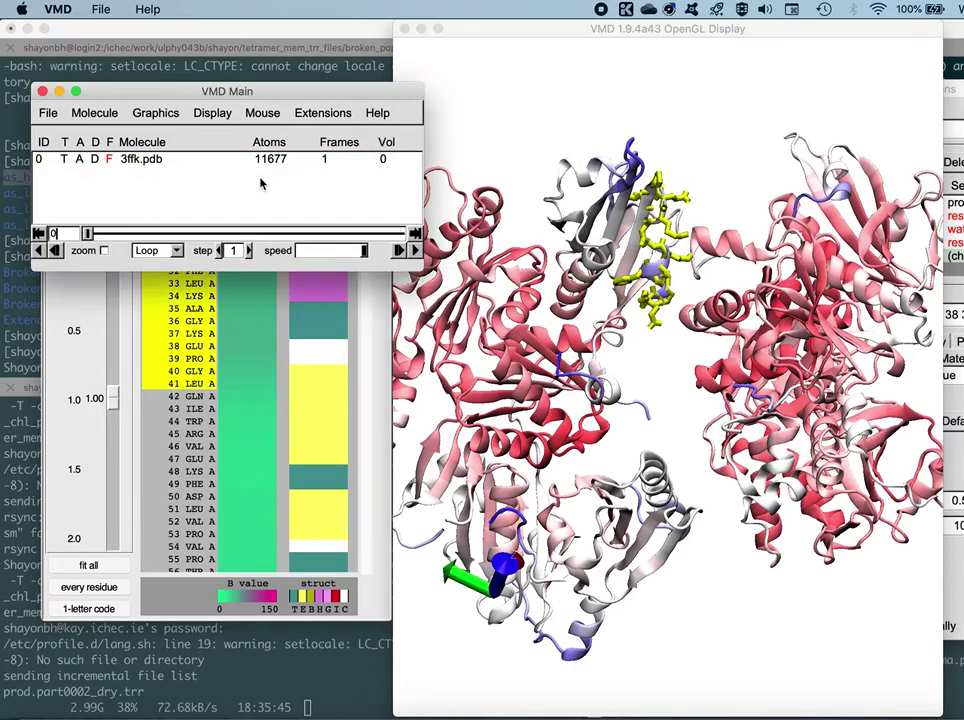
{"action": "left_click", "coordinate": [152, 372]}
{"action": "left_click_drag", "start_coordinate": [250, 196], "coordinate": [229, 242]}
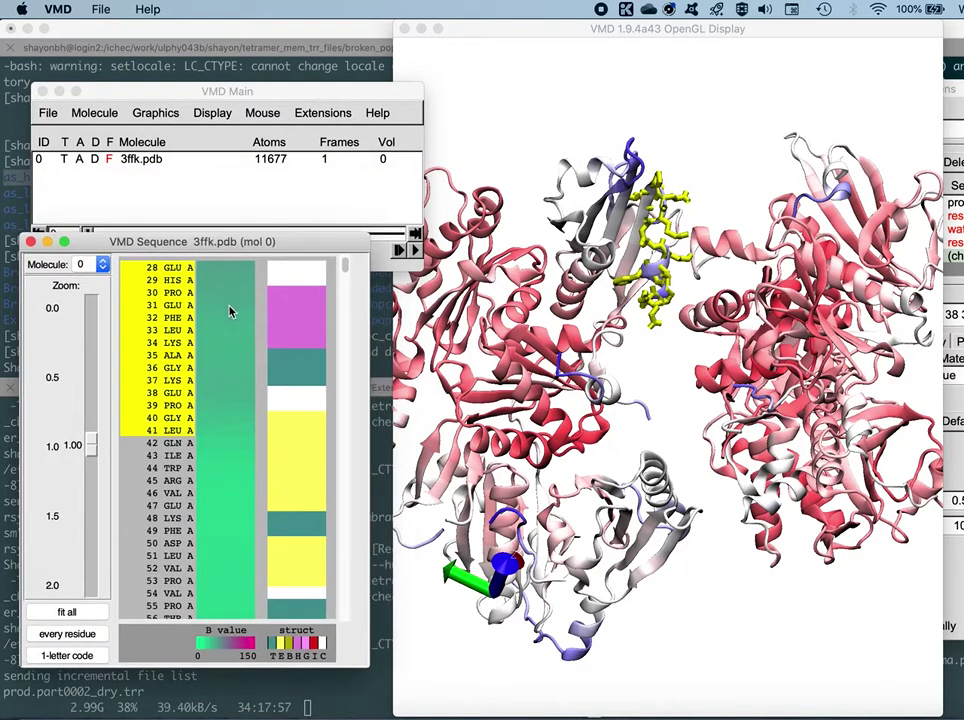
{"action": "left_click", "coordinate": [165, 455]}
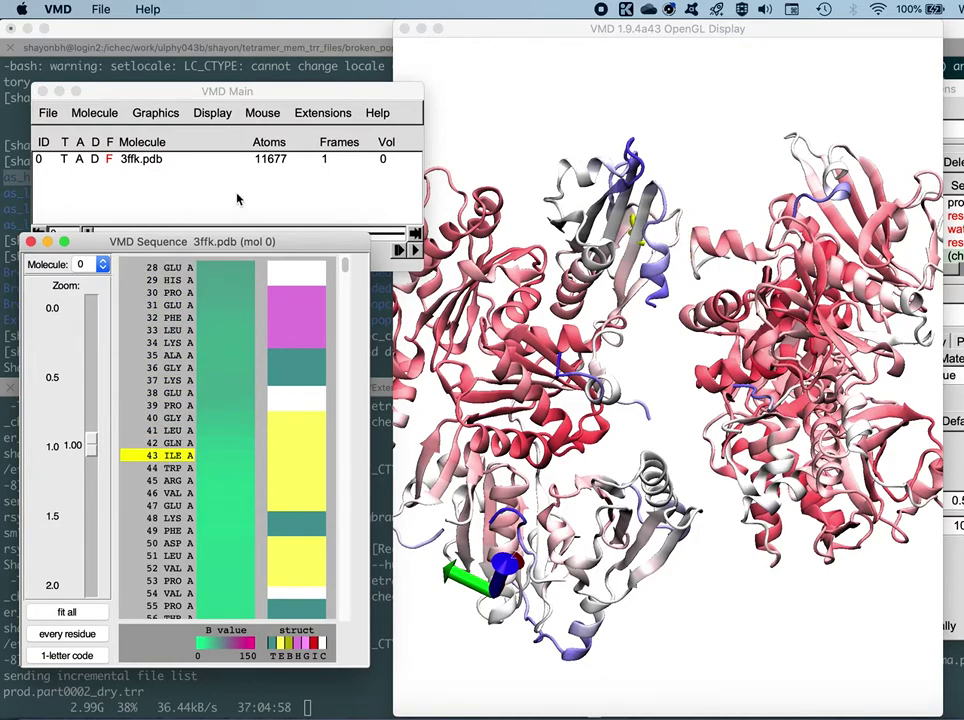
Move the Sequence Viewer up and scroll the residue list toward residue 213
{"action": "left_click_drag", "start_coordinate": [300, 246], "coordinate": [322, 177]}
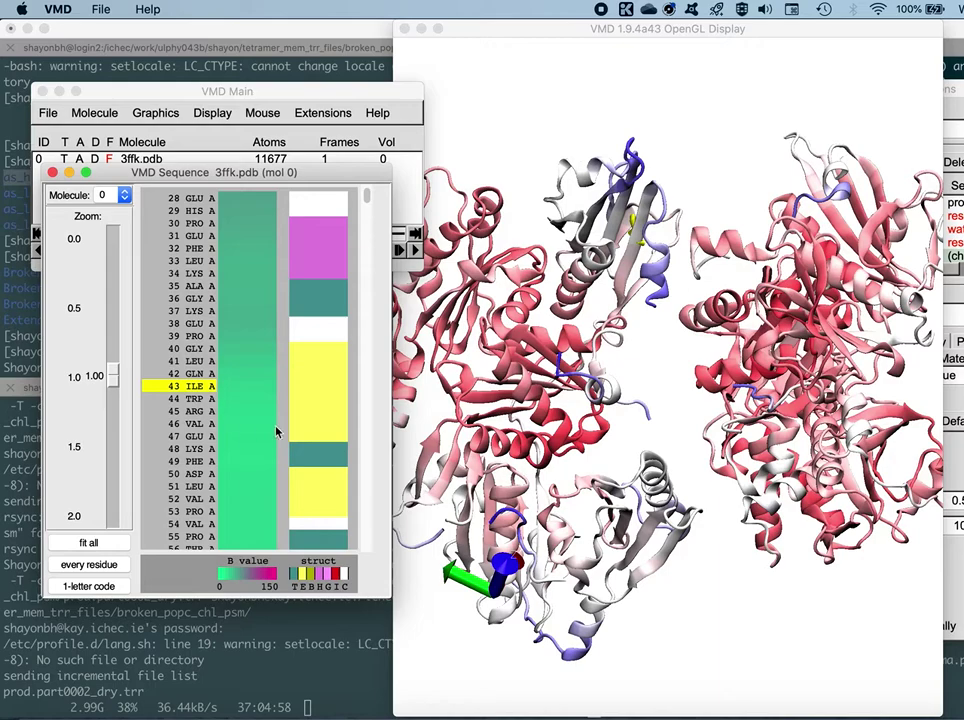
{"action": "scroll", "coordinate": [368, 204], "scroll_direction": "down", "scroll_amount": 5}
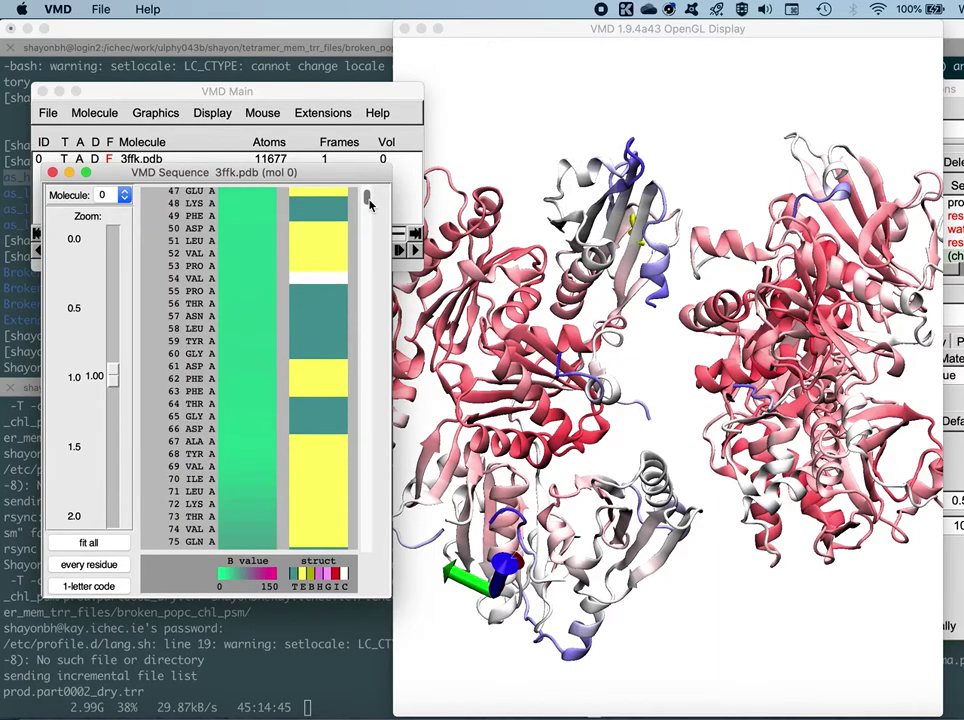
{"action": "scroll", "coordinate": [368, 204], "scroll_direction": "down", "scroll_amount": 10}
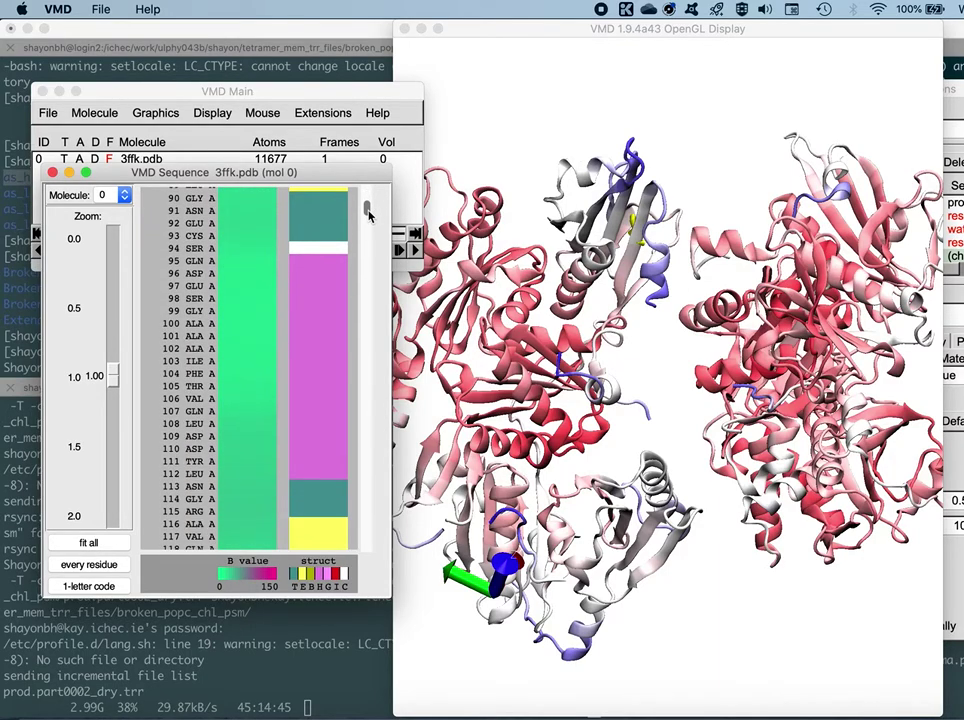
{"action": "scroll", "coordinate": [368, 215], "scroll_direction": "down", "scroll_amount": 1}
{"action": "mouse_move", "coordinate": [368, 215]}
{"action": "left_mouse_down"}
{"action": "mouse_move", "coordinate": [367, 249]}
{"action": "mouse_move", "coordinate": [368, 240]}
{"action": "left_mouse_up"}
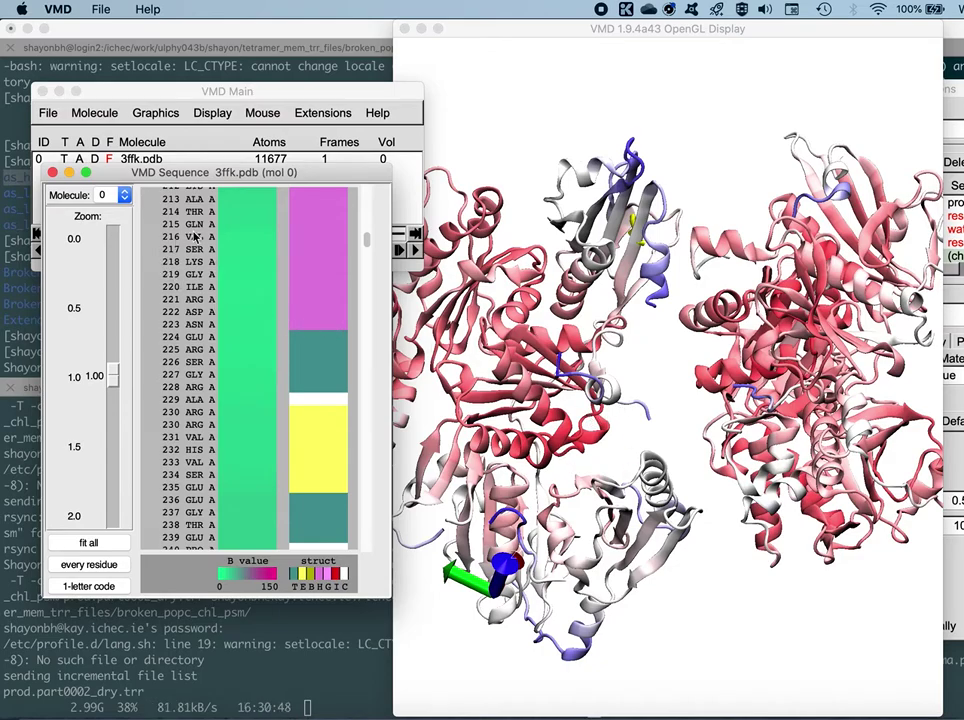
Highlight residues 216 VAL A through 236 GLU A in yellow
{"action": "left_click_drag", "start_coordinate": [190, 248], "coordinate": [200, 497]}
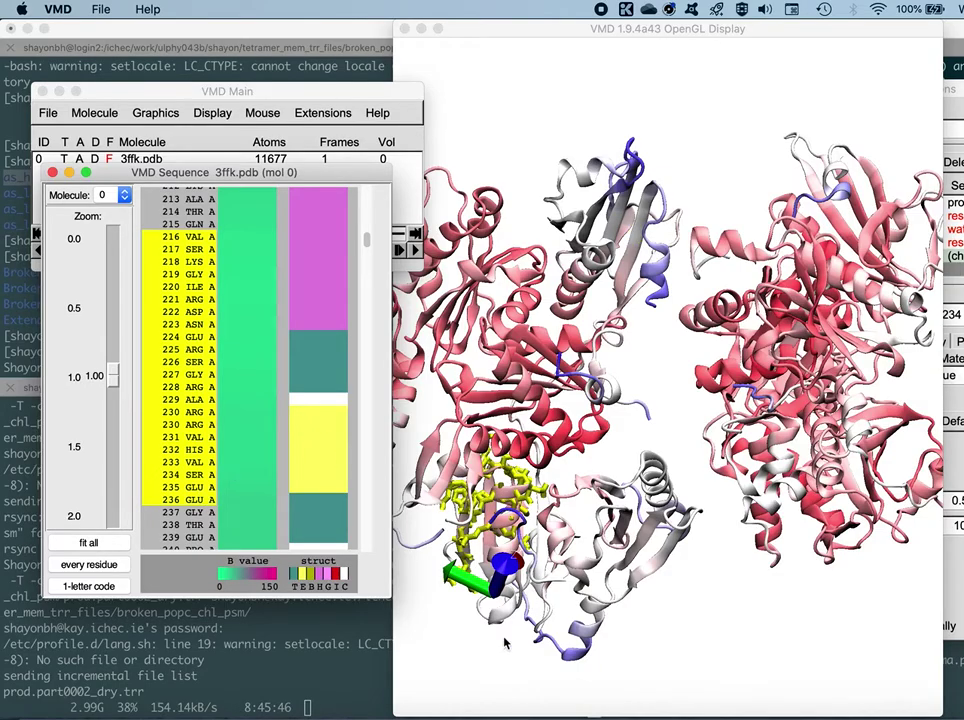
{"action": "left_click", "coordinate": [476, 667]}
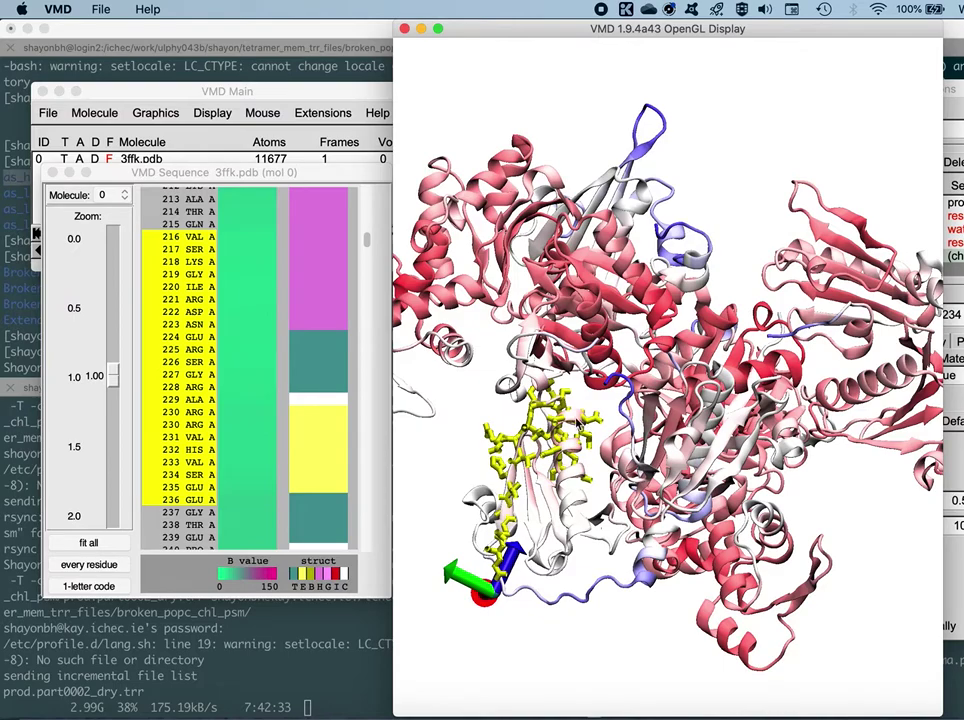
{"action": "left_click_drag", "start_coordinate": [216, 174], "coordinate": [216, 184]}
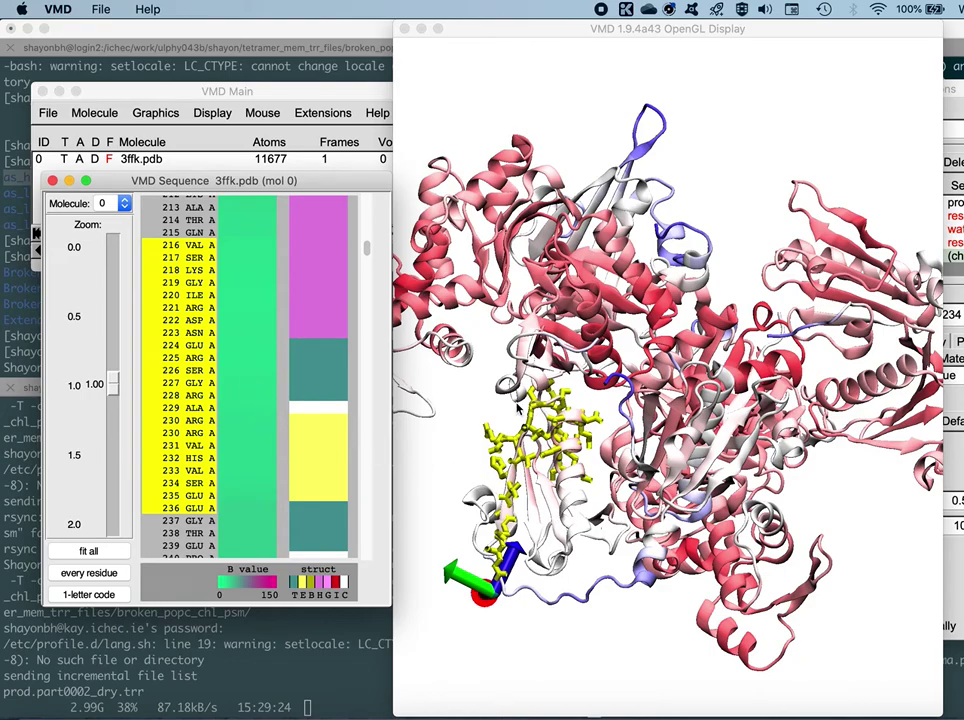
Rotate the protein to view the yellow 216–236 sticks, then readjust the Sequence Viewer
{"action": "left_click_drag", "start_coordinate": [456, 491], "coordinate": [605, 658]}
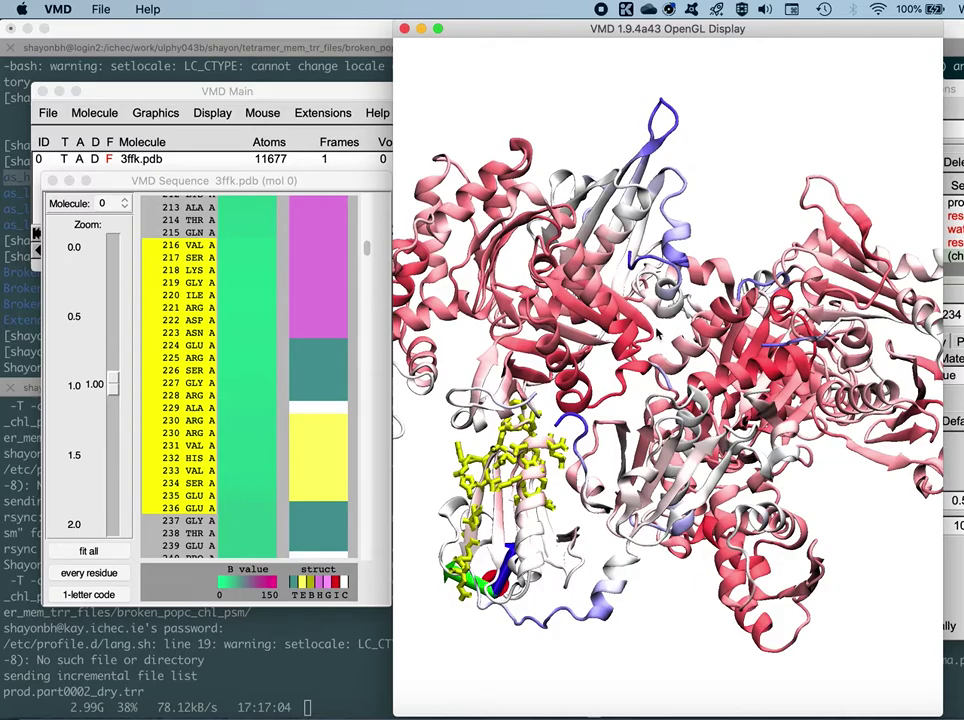
{"action": "left_click_drag", "start_coordinate": [660, 335], "coordinate": [650, 345]}
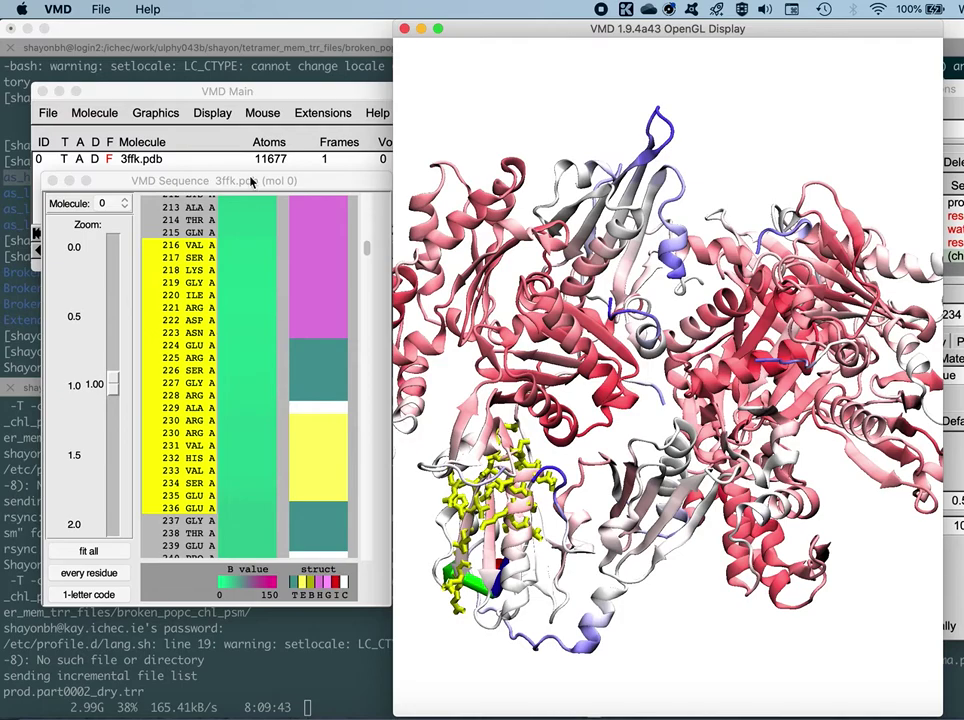
{"action": "left_click", "coordinate": [292, 184]}
{"action": "left_click_drag", "start_coordinate": [292, 184], "coordinate": [293, 177]}
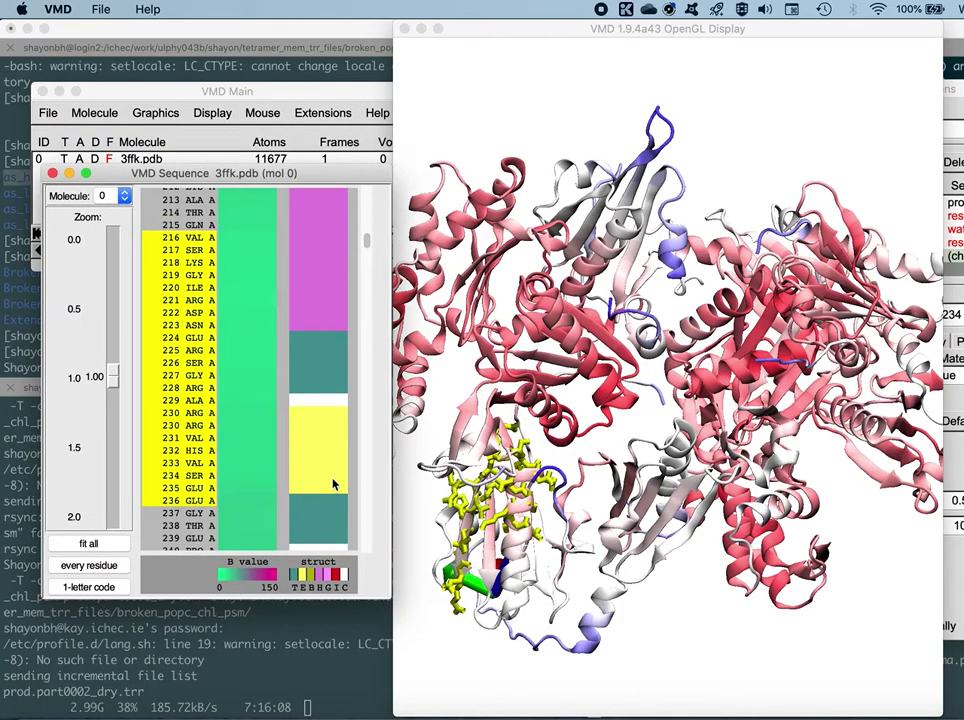
{"action": "left_click_drag", "start_coordinate": [368, 246], "coordinate": [366, 262]}
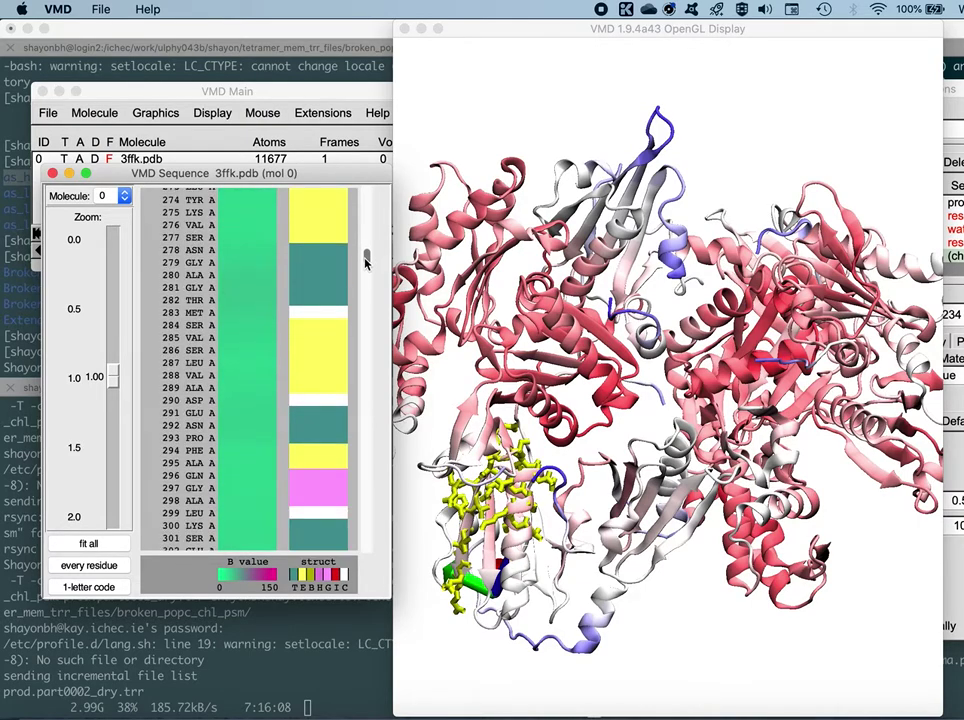